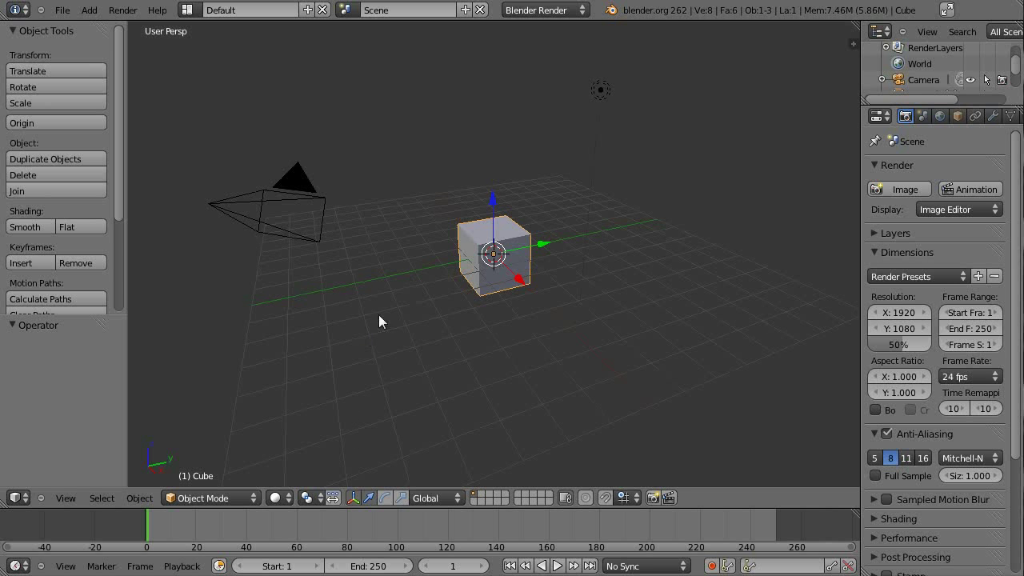
- Set the viewport to a front orthographic view zoomed in on the default cube
middle_click_drag(378, 354, 572, 300)
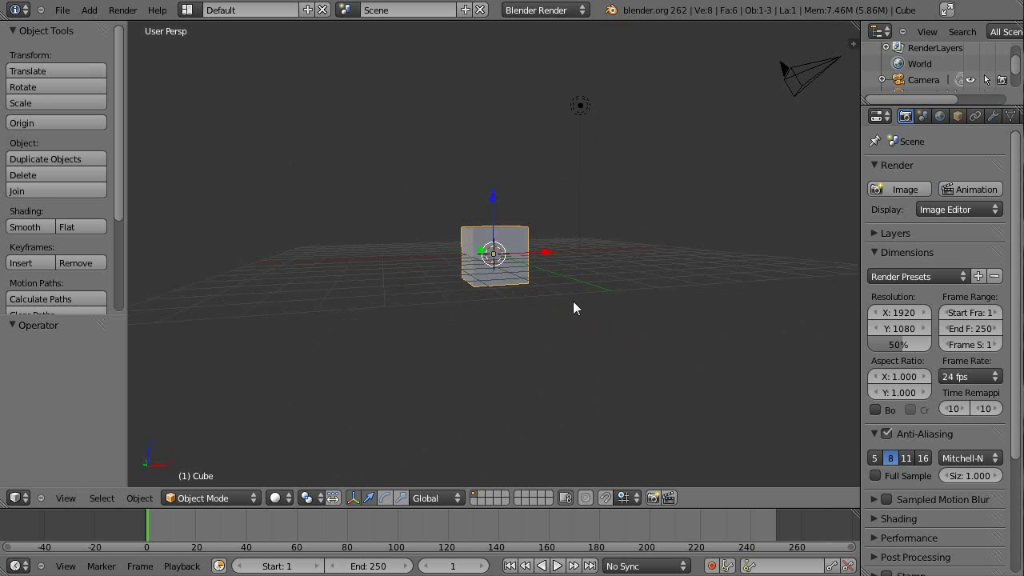
key("KP_1")
key("KP_5")
scroll(600, 282, "up", 6)
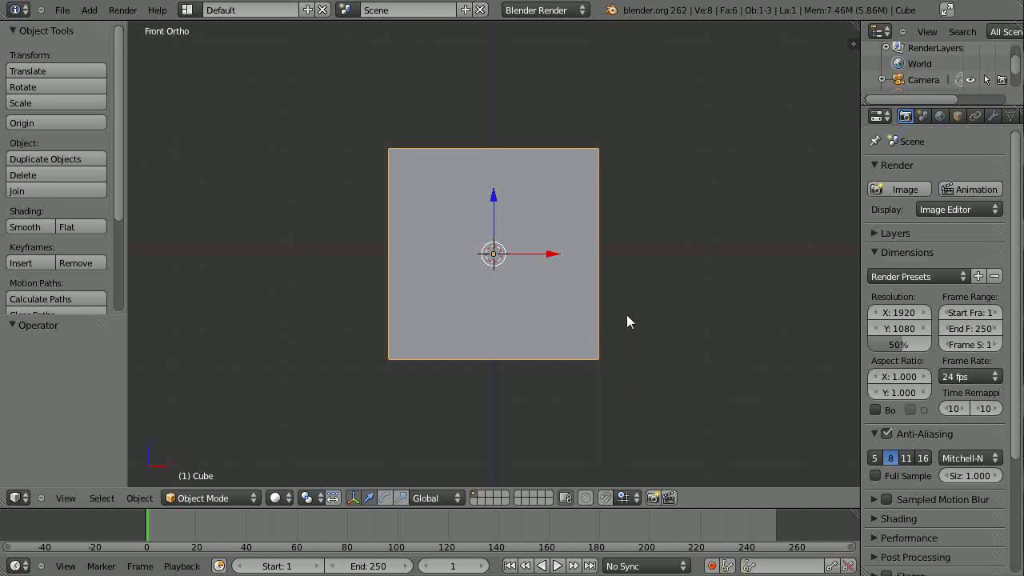
- Start the Screencast Keys display in the 3D view
middle_click_drag(626, 320, 502, 298)
key("n")
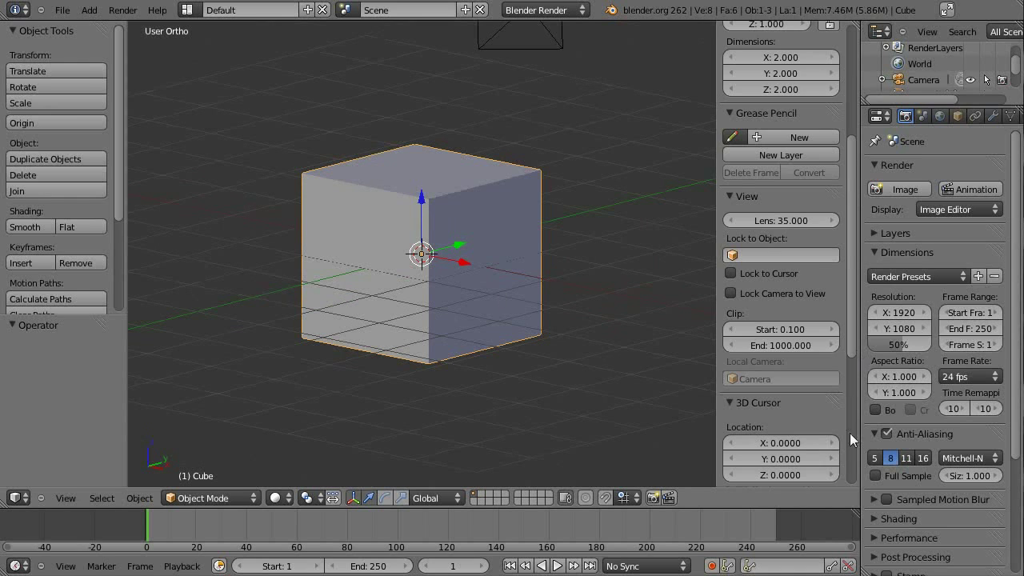
scroll(849, 433, "down", 8)
left_click(791, 387)
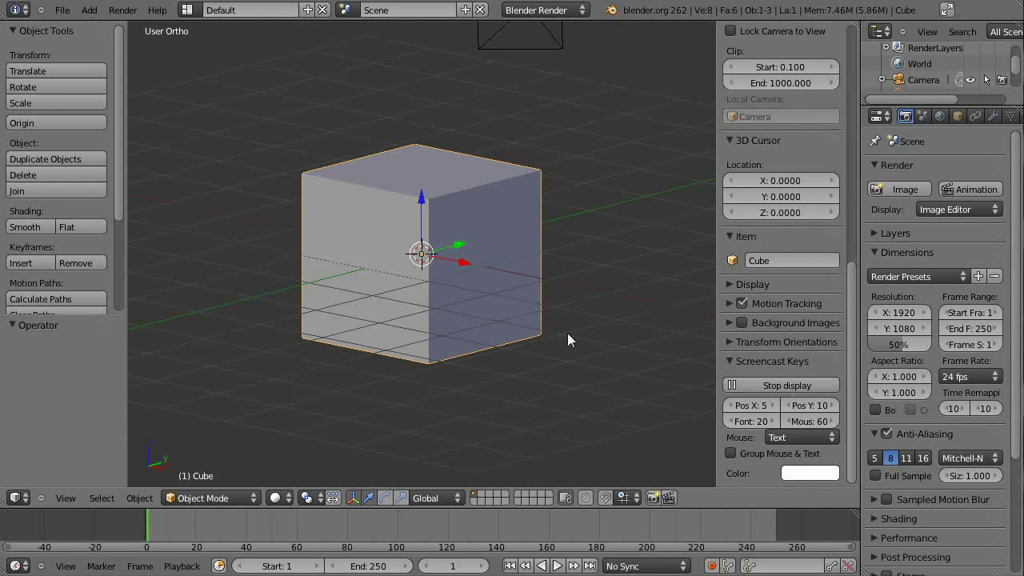
key("n")
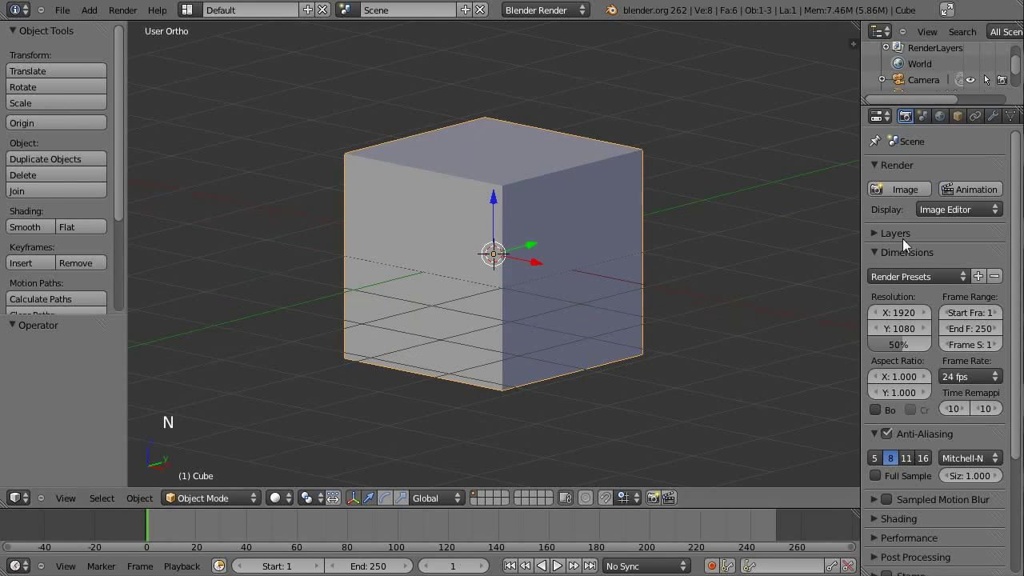
scroll(441, 224, "down", 4)
middle_click_drag(572, 199, 601, 292, "shift")
scroll(603, 296, "up", 2)
scroll(617, 342, "up", 1, "shift")
middle_click_drag(617, 342, 571, 195, "shift")
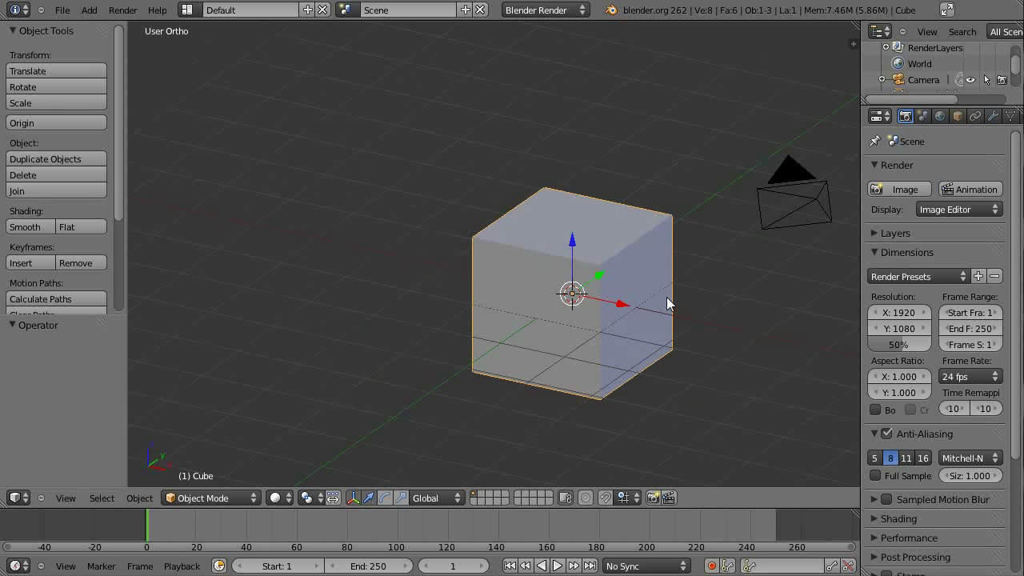
key("shift+a")
key("shift+a")
key("shift+a")
key("shift+a")
key("shift+a")
key("shift+a")
key("shift+a")
key("shift+a")
key("shift+a")
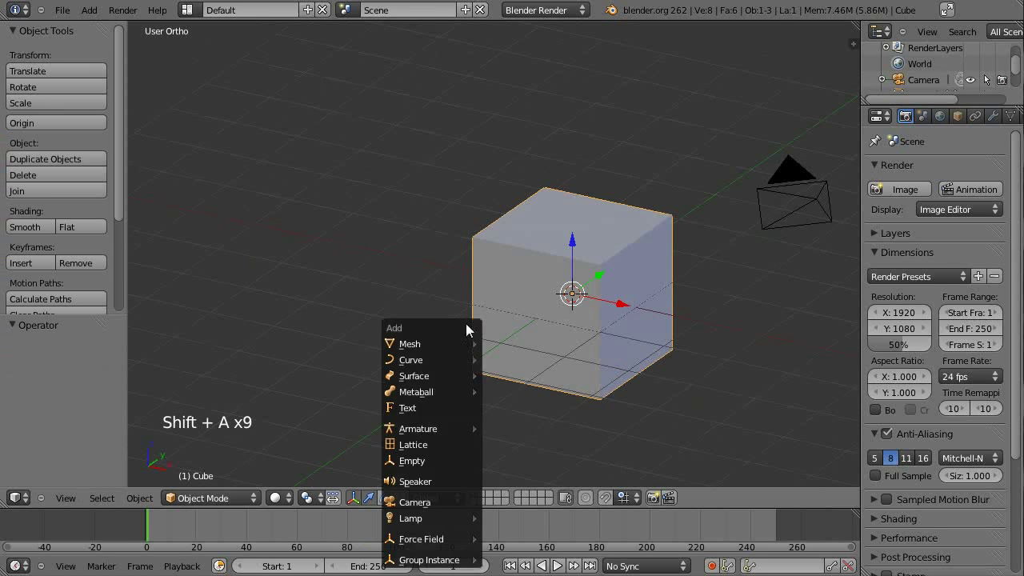
key("shift+a")
middle_click_drag(464, 279, 712, 352)
key("shift+a")
key("shift+a")
key("shift+a")
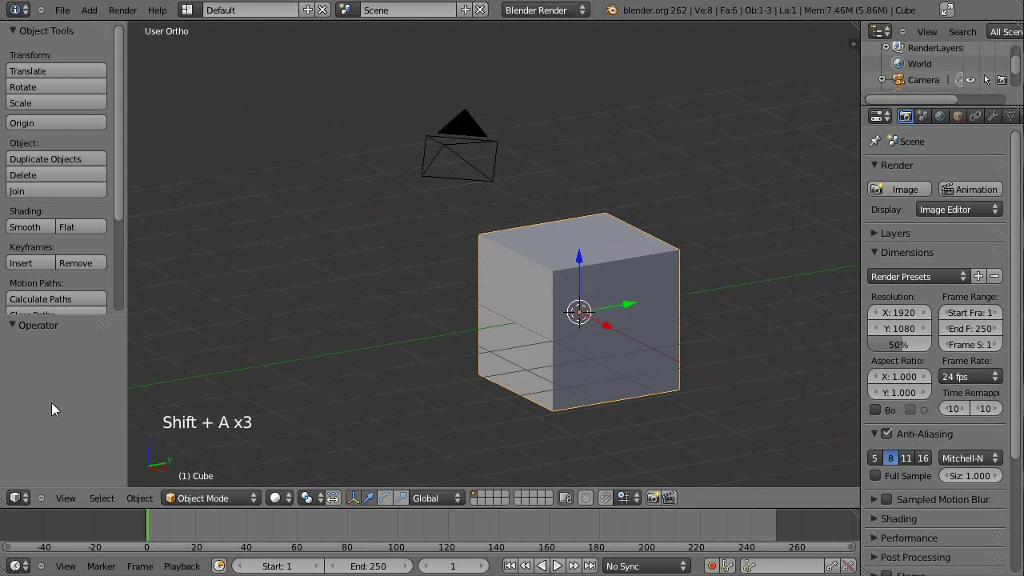
scroll(466, 304, "down", 3)
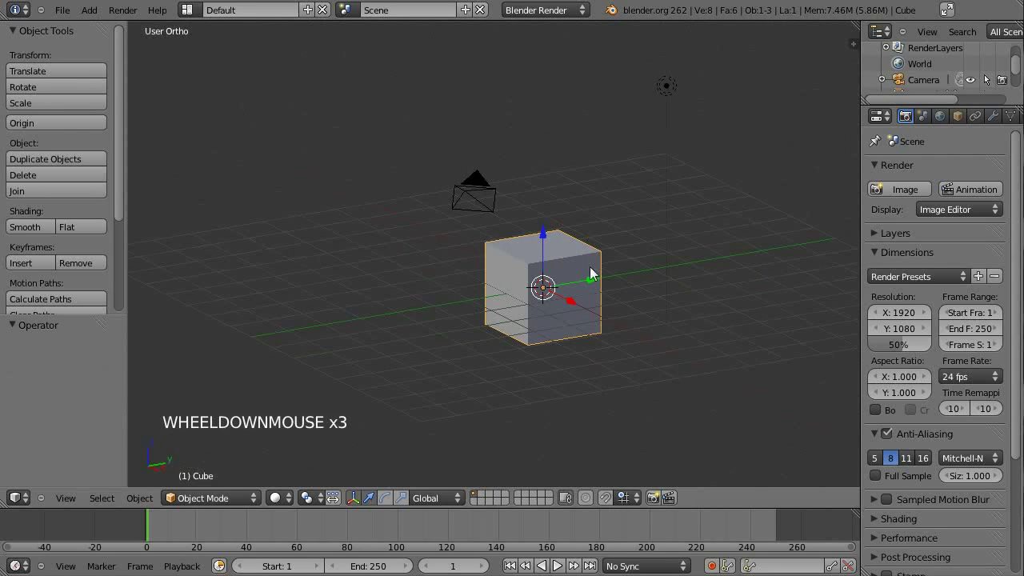
middle_click_drag(647, 197, 587, 248)
scroll(549, 346, "up", 2)
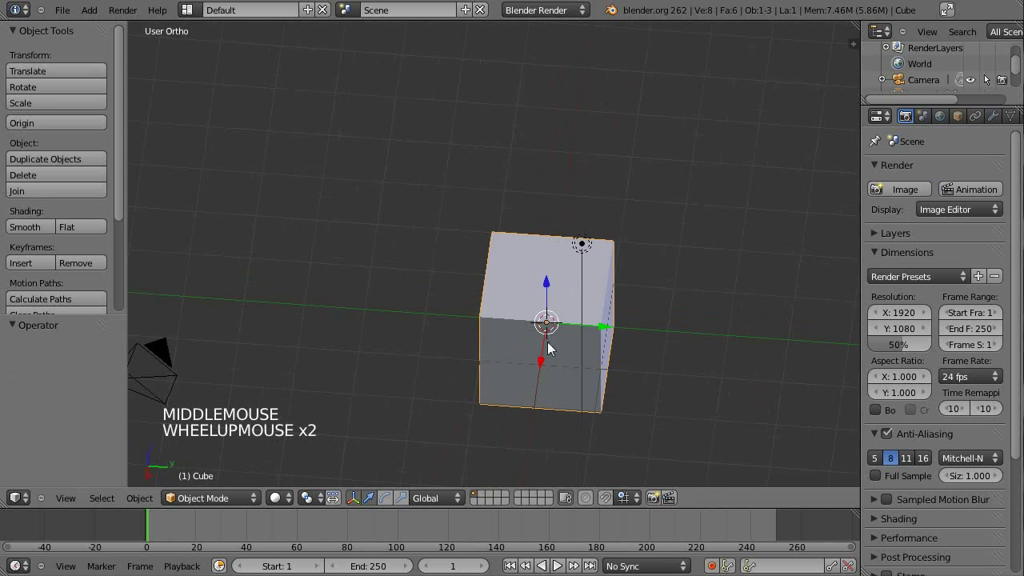
scroll(437, 328, "up", 3)
middle_click_drag(437, 328, 641, 268)
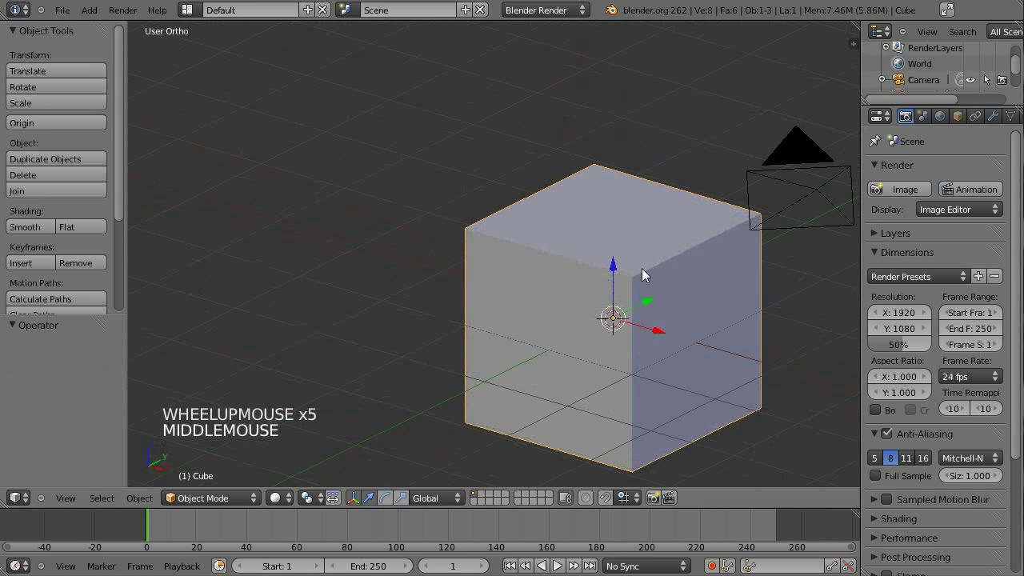
- Subdivide the whole cube mesh once in Edit Mode
key("KP_1")
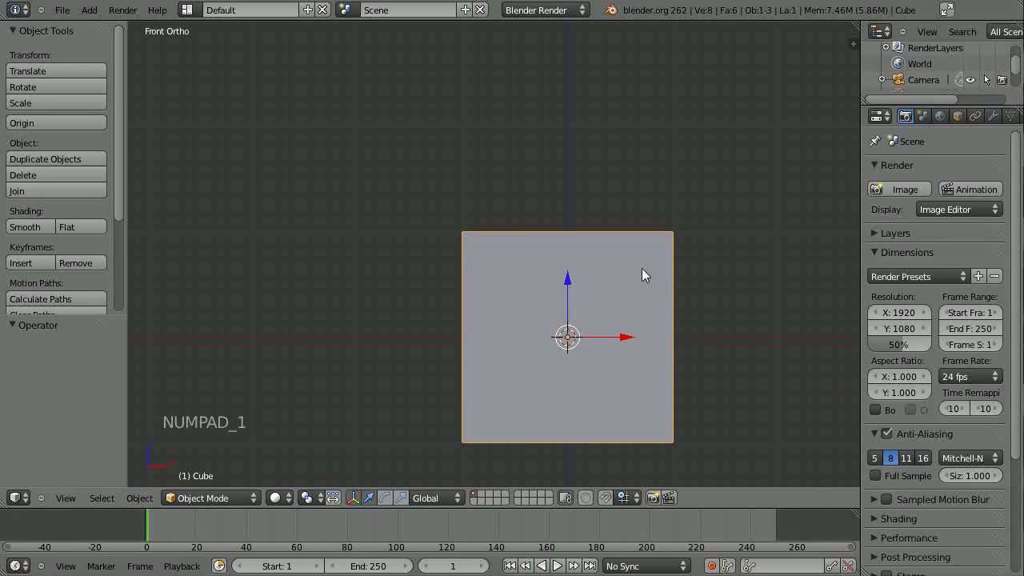
key("Tab")
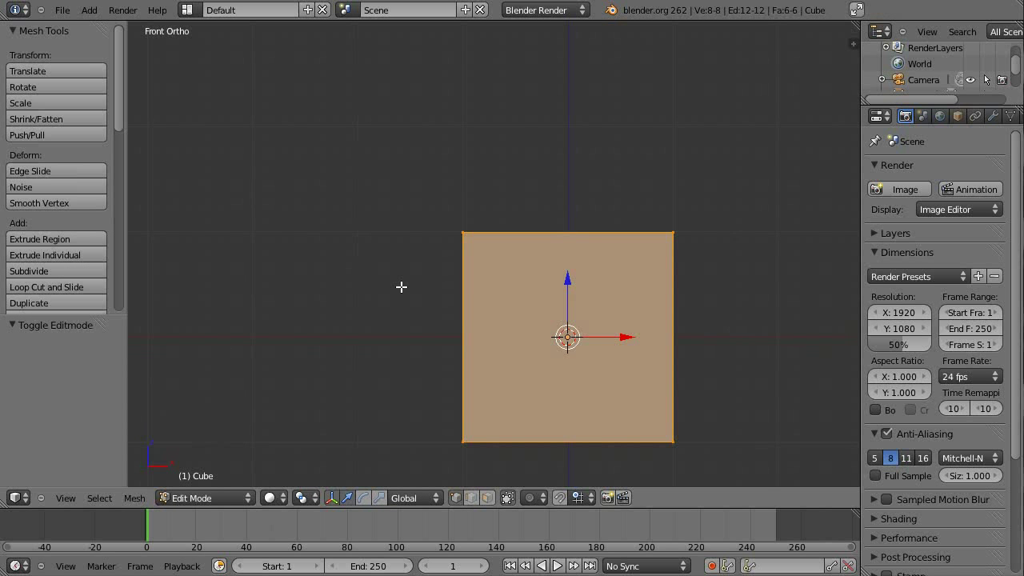
middle_click_drag(677, 260, 653, 219)
key("w")
left_click(655, 220)
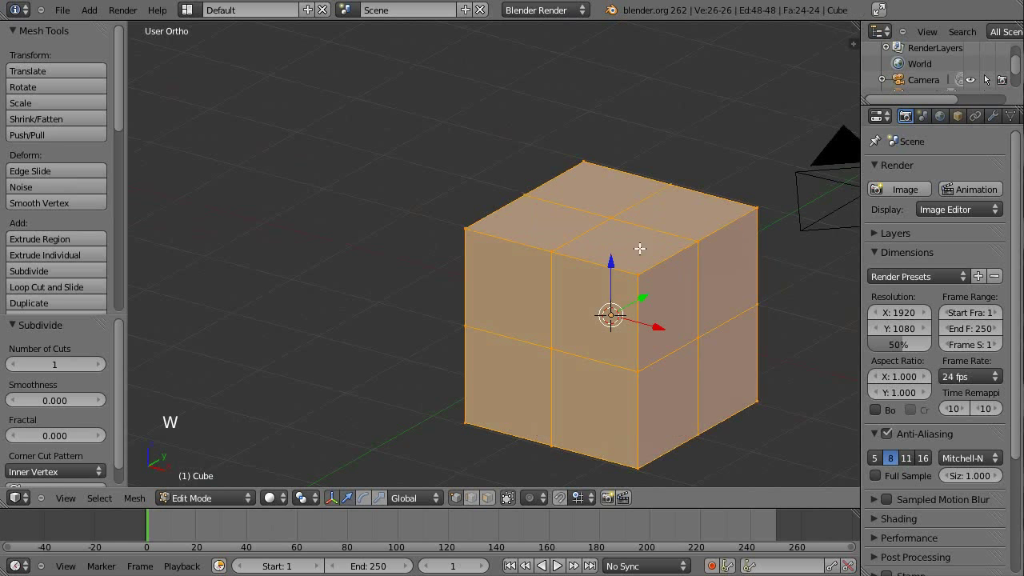
scroll(542, 274, "down", 2)
middle_click_drag(541, 274, 576, 296)
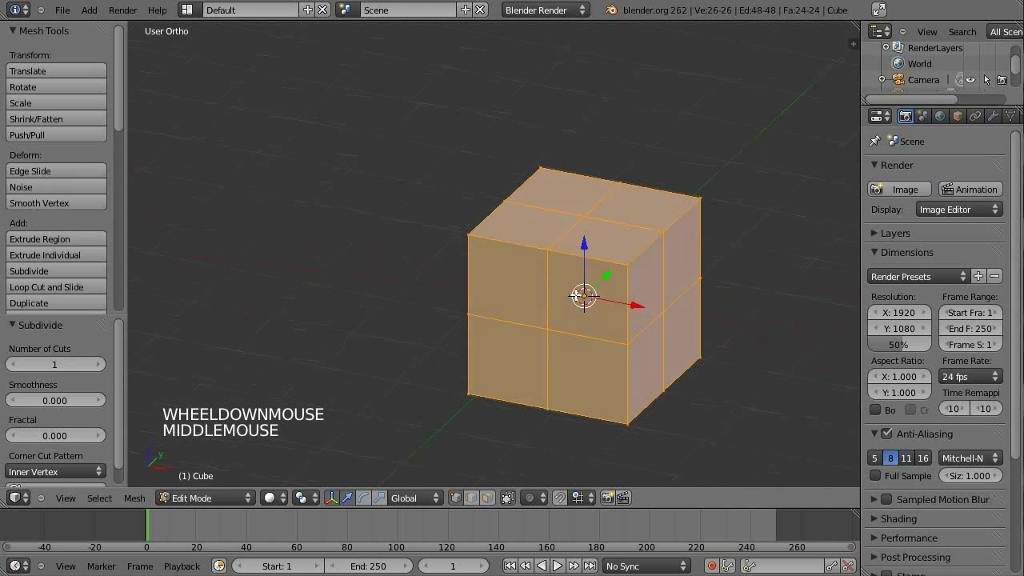
- Scale the cube mesh in X and Y only to about 0.031, leaving a thin vertical rod
key("Tab")
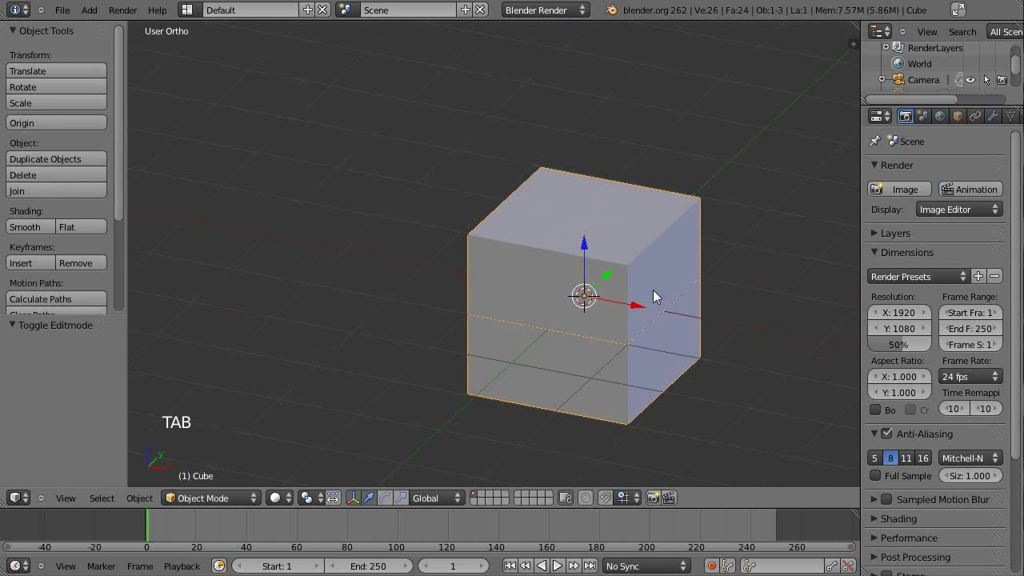
key("Tab")
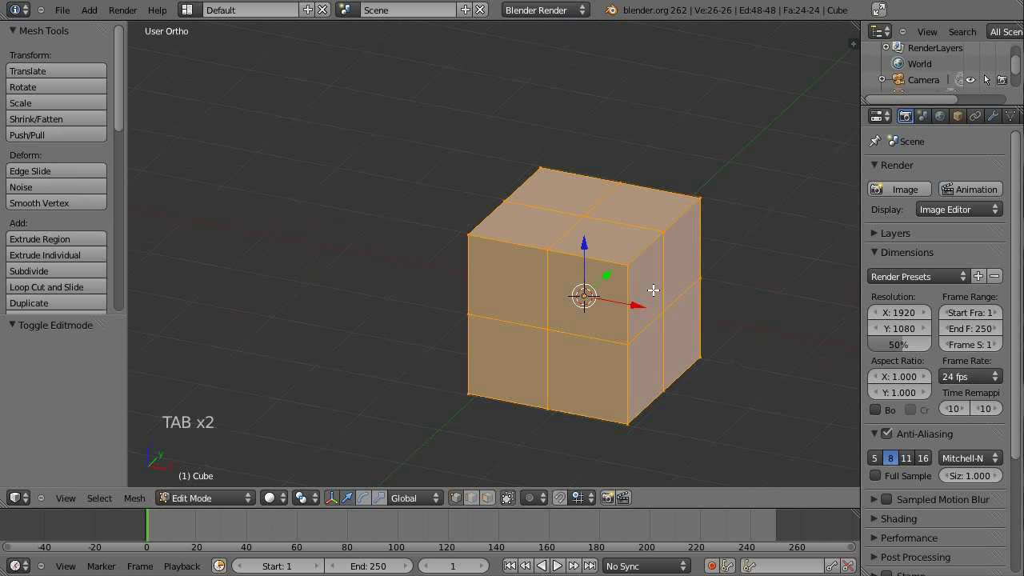
key("s")
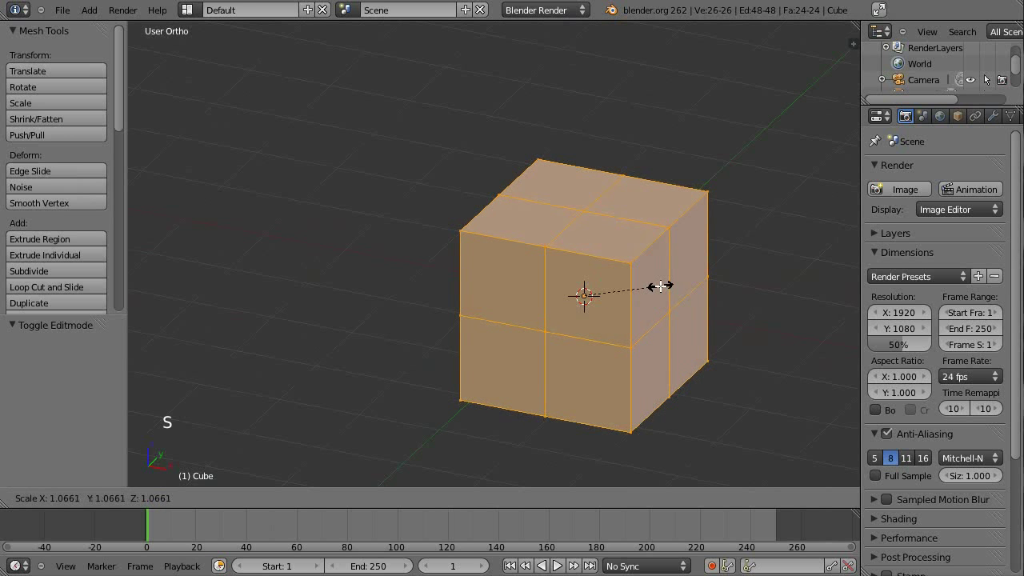
key("shift+z")
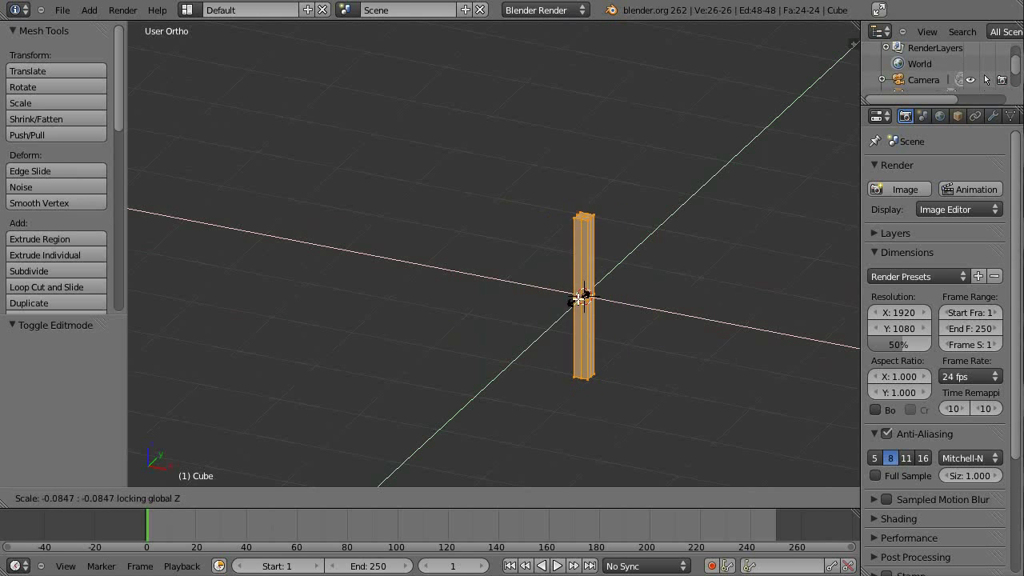
left_click(588, 303)
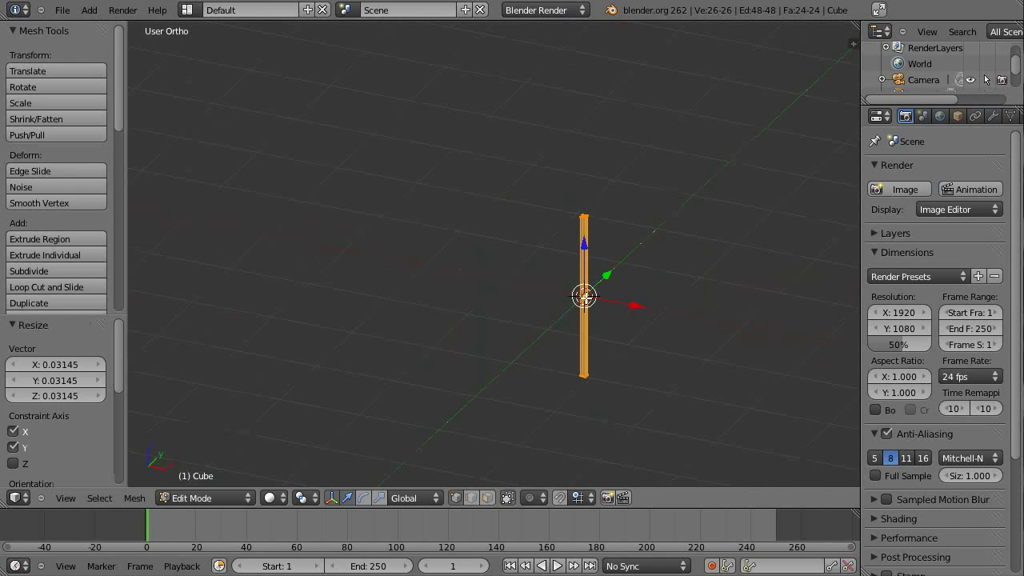
- Stretch the thin rod along the Z axis by a factor of about 2.311
key("s")
key("z")
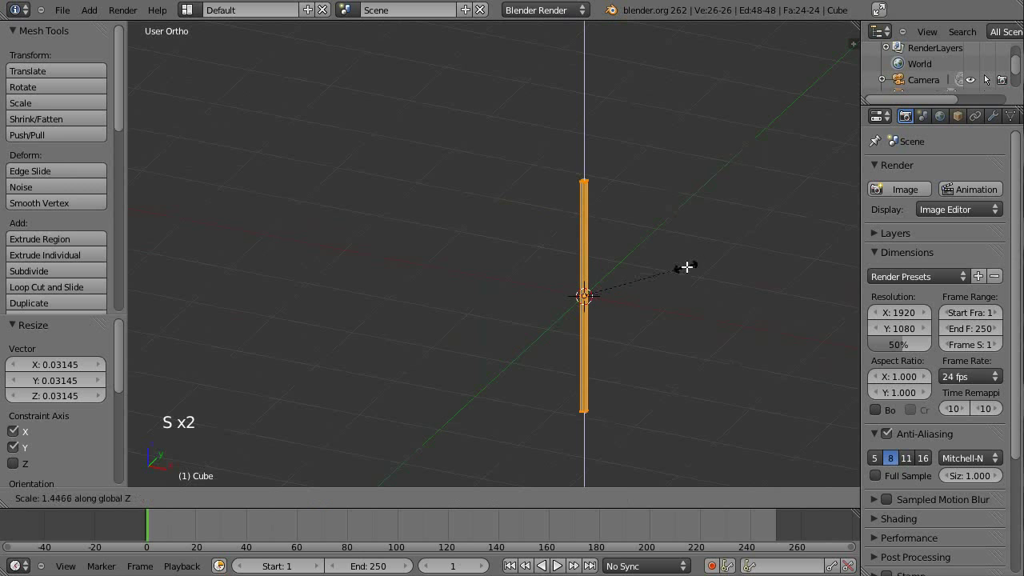
left_click(740, 232)
- Inspect the stretched rod and its upper end up close, finishing in a front orthographic view
scroll(684, 314, "down", 3)
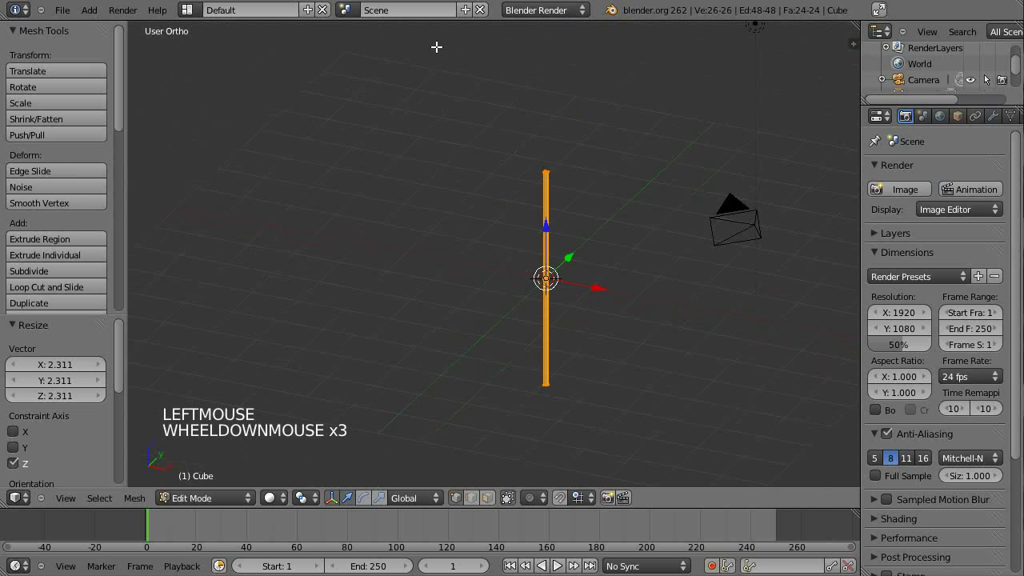
middle_click_drag(462, 251, 498, 286)
scroll(592, 304, "up", 7)
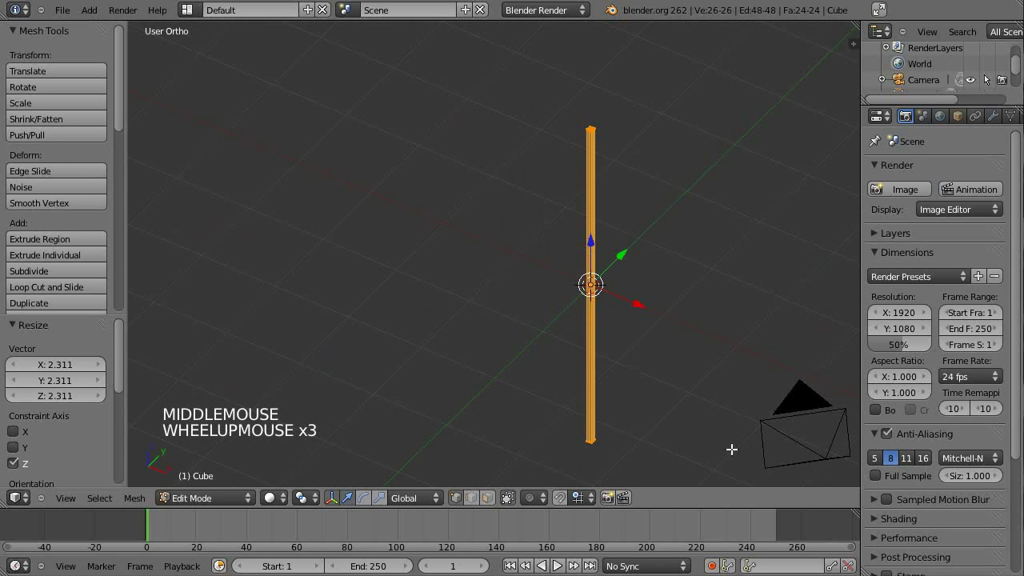
scroll(692, 350, "up", 1, "shift")
middle_click_drag(693, 350, 612, 445, "shift")
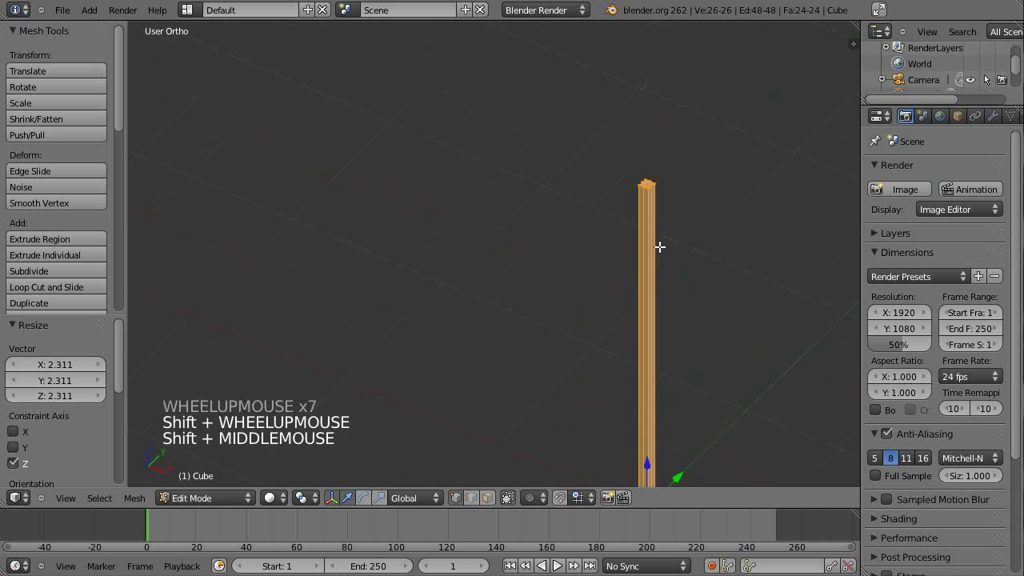
scroll(664, 248, "down", 6)
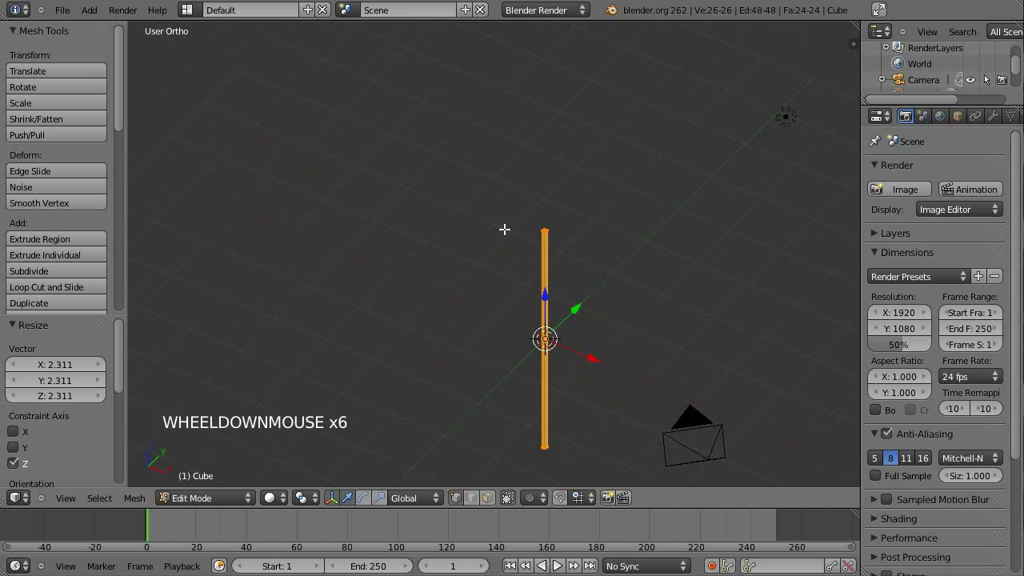
middle_click_drag(597, 283, 640, 293)
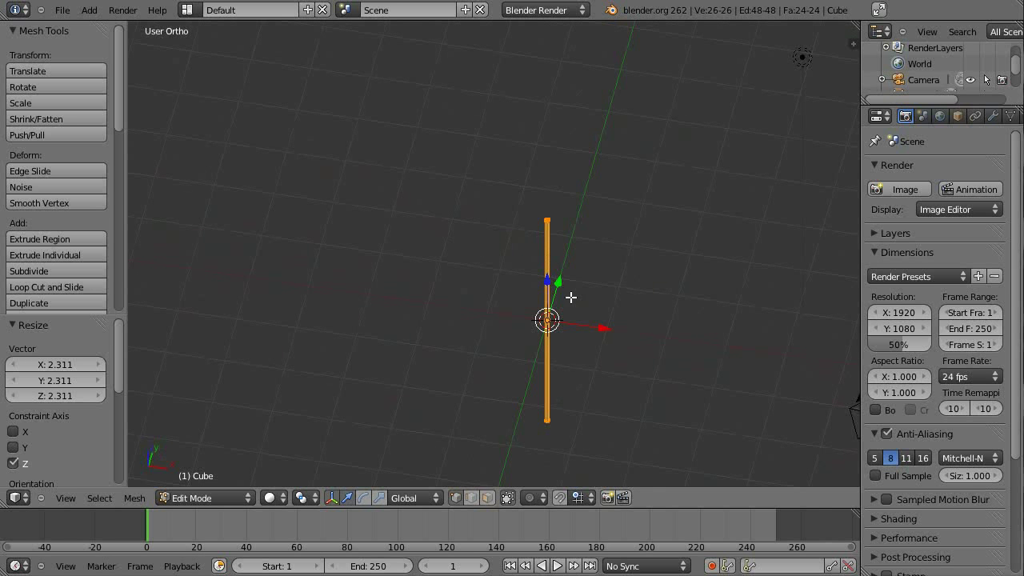
key("KP_1")
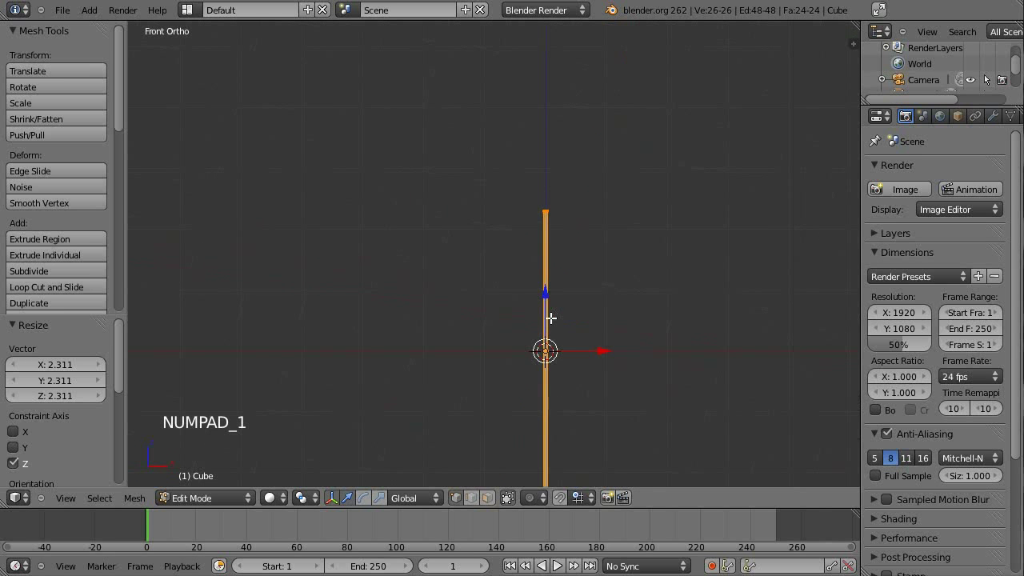
scroll(585, 219, "down", 3)
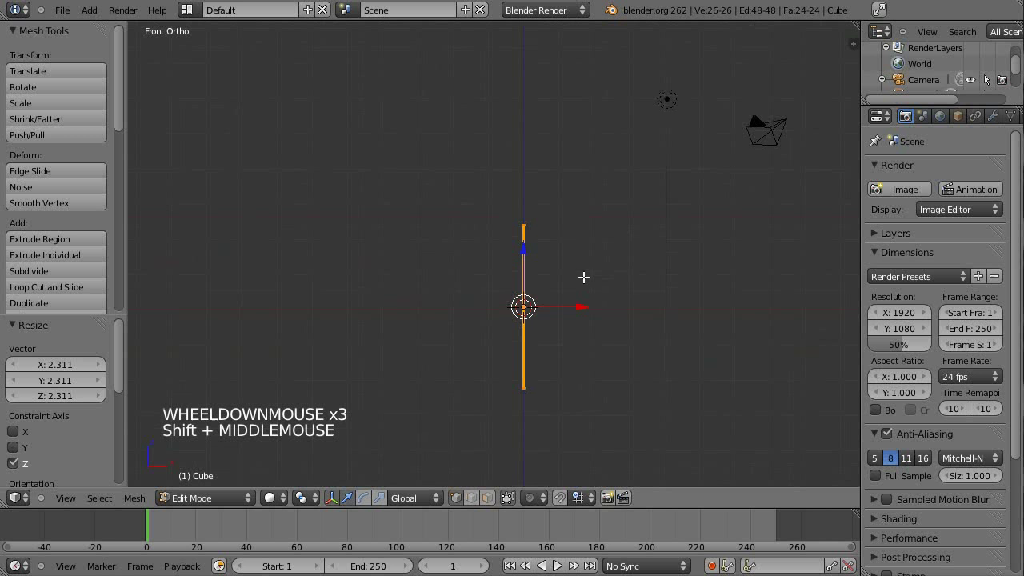
middle_click_drag(584, 279, 556, 245, "shift")
scroll(577, 206, "up", 4)
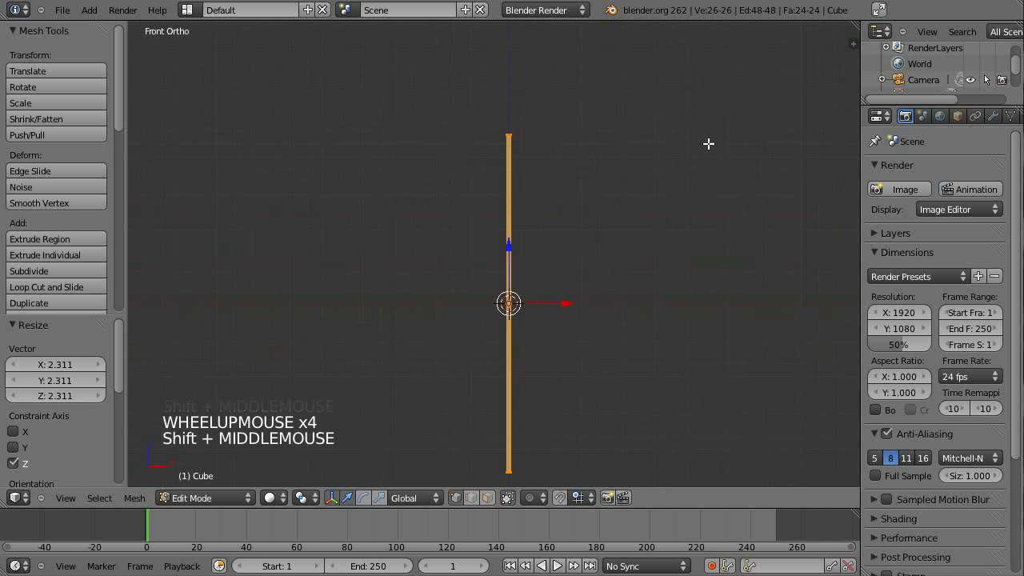
- Return to Object Mode, add a Hair particle system to the rod and set its hair length to 1.540
key("Tab")
middle_click_drag(1010, 118, 1000, 119)
left_click(998, 117)
left_click(995, 169)
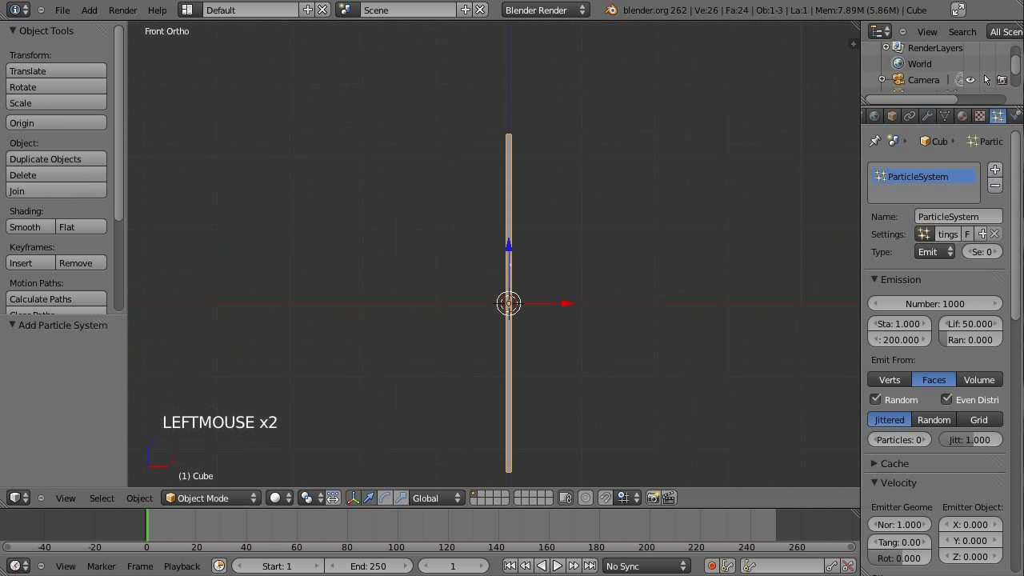
left_click(934, 252)
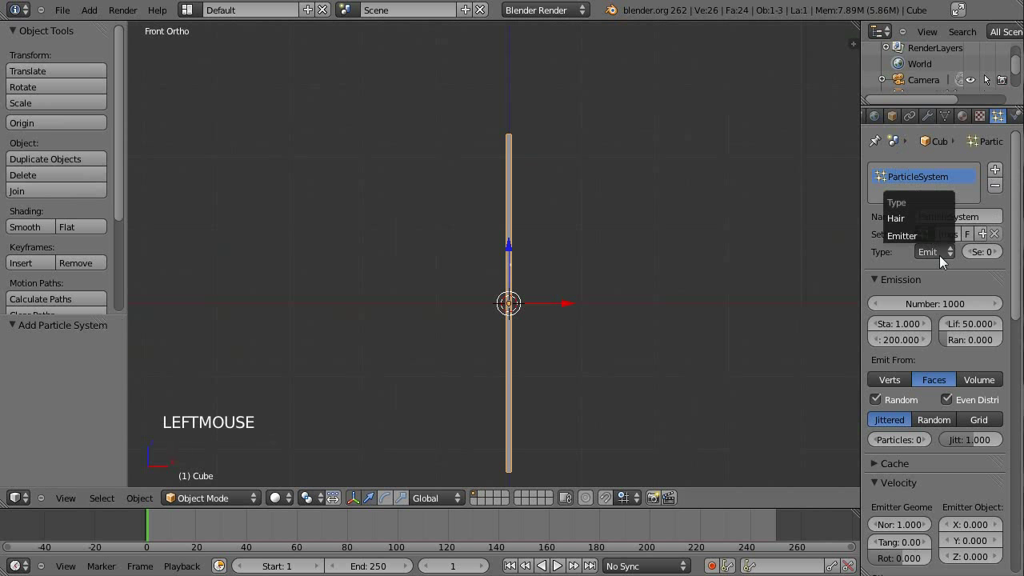
left_click(906, 217)
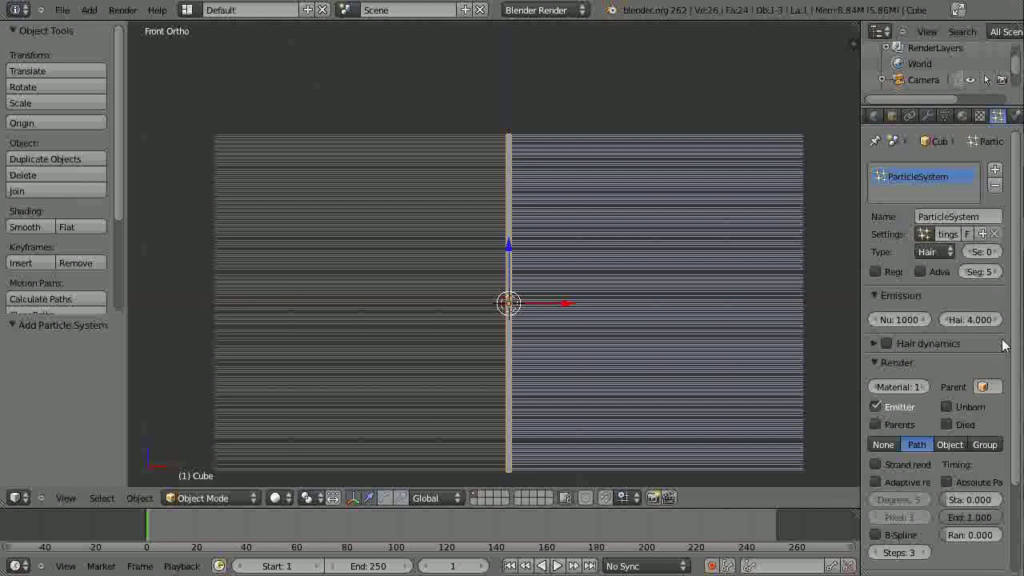
mouse_move(970, 319)
left_mouse_down()
mouse_move(927, 320)
mouse_move(979, 322)
mouse_move(969, 336)
left_mouse_up()
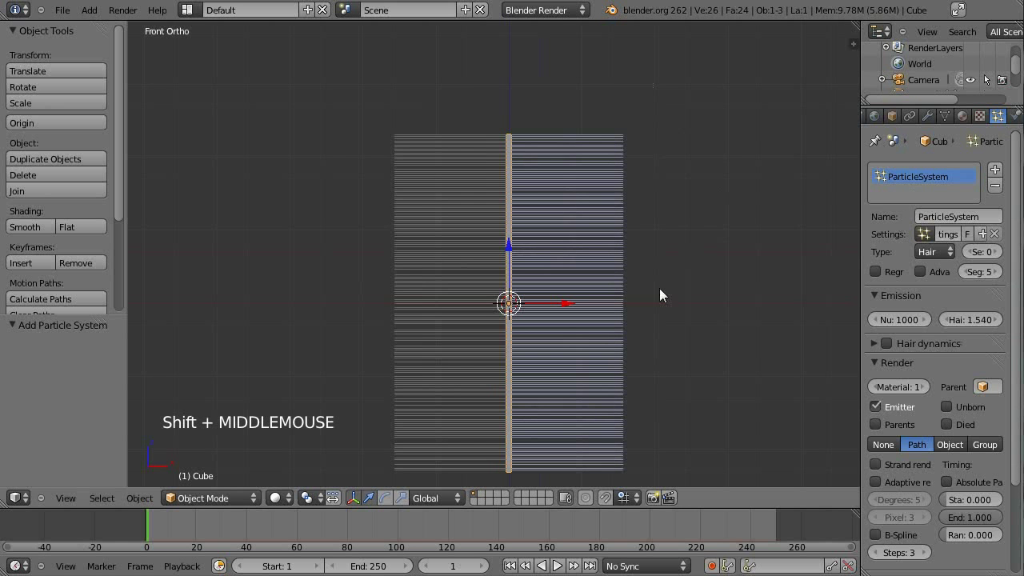
- Switch the rod to Particle Mode for editing its hair strands
middle_click_drag(661, 293, 697, 199, "shift")
middle_click_drag(459, 200, 447, 262, "shift")
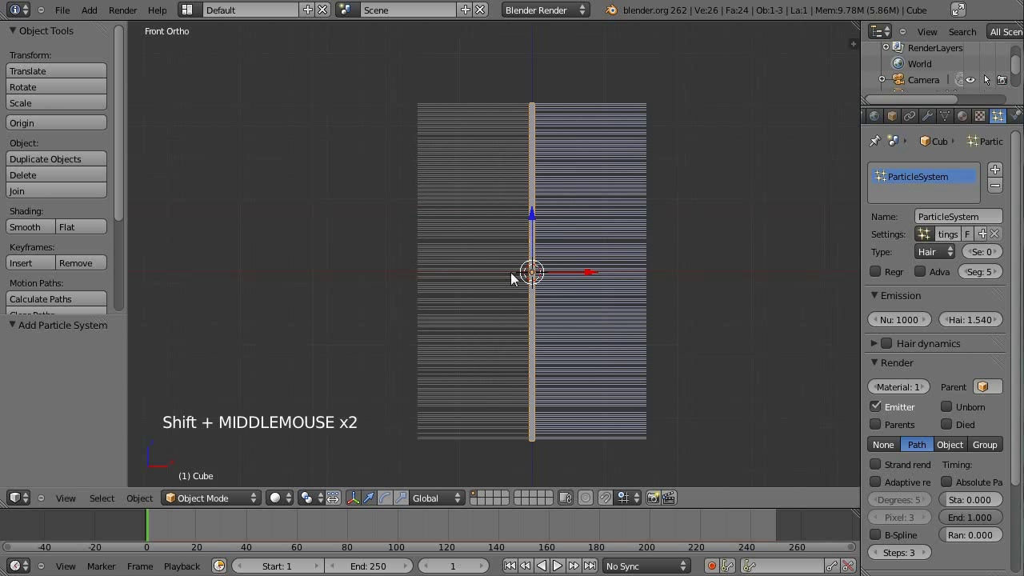
left_click(241, 498)
left_click(212, 374)
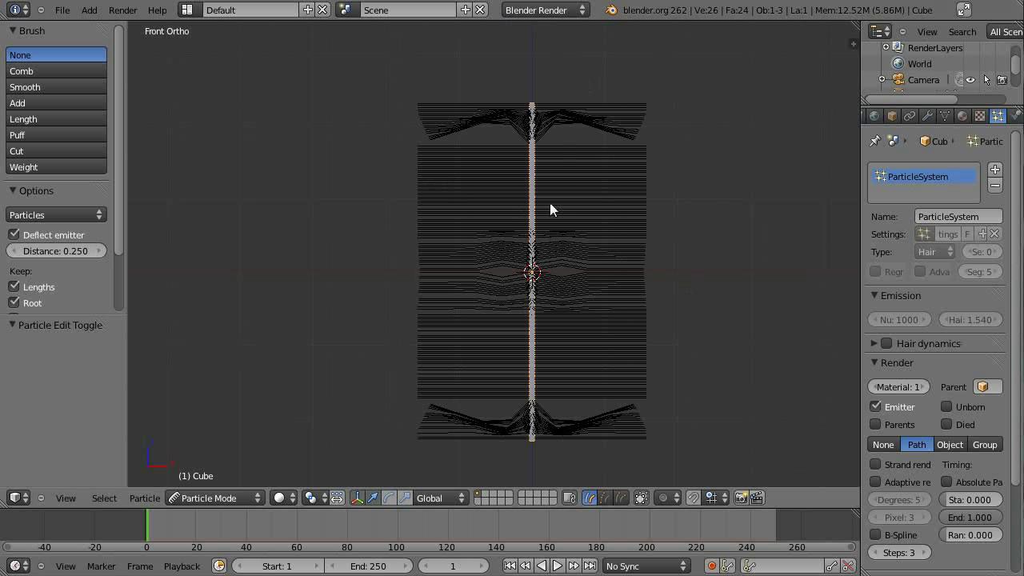
- Turn off Deflect emitter for the hair strands and return the rod to Object Mode
left_click(14, 236)
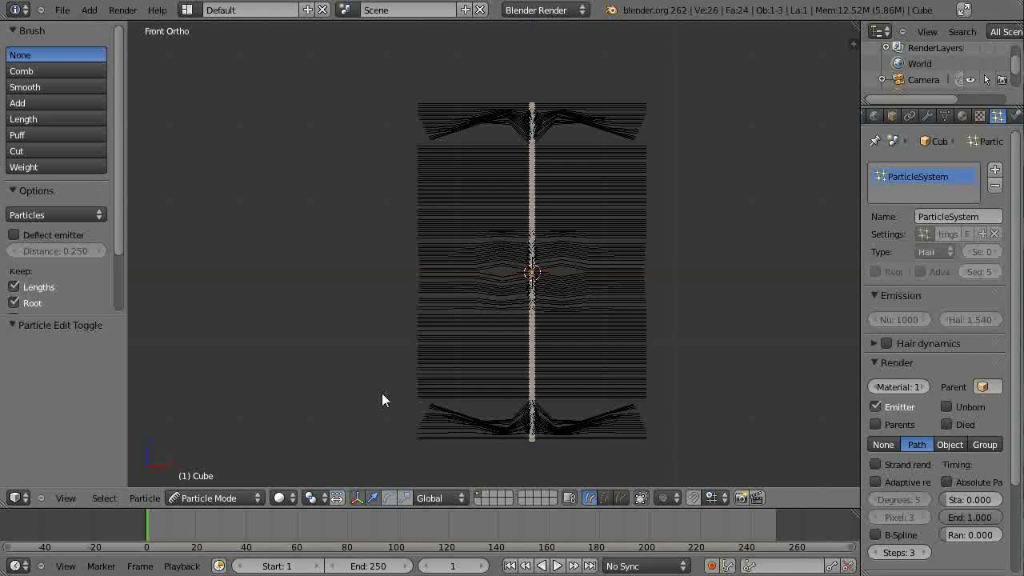
left_click(228, 497)
left_click(246, 480)
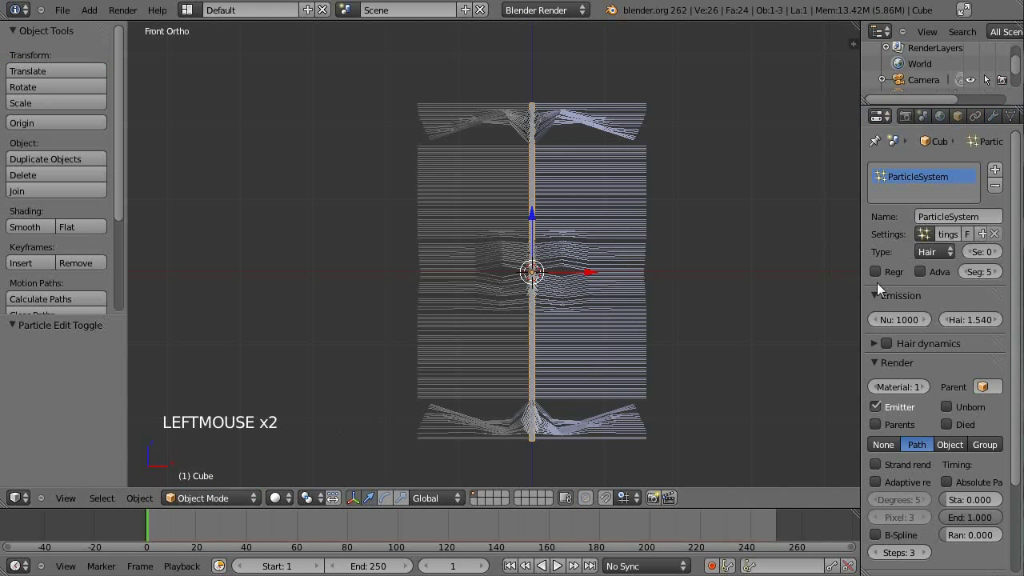
- Regenerate the rod's hair by changing the particle seed to 1 and setting it back to 0
left_click(987, 252)
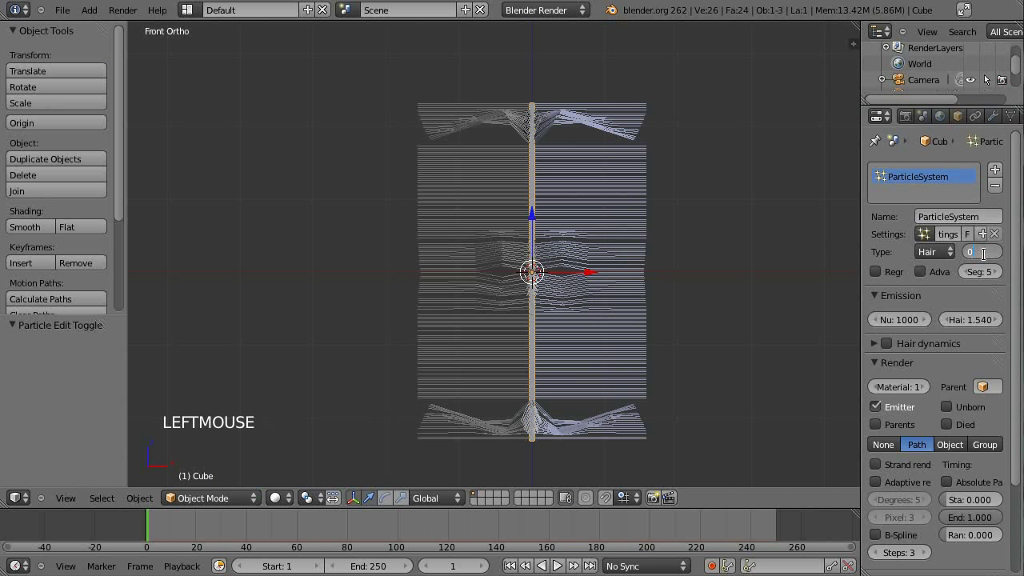
key("Return")
left_click(987, 253)
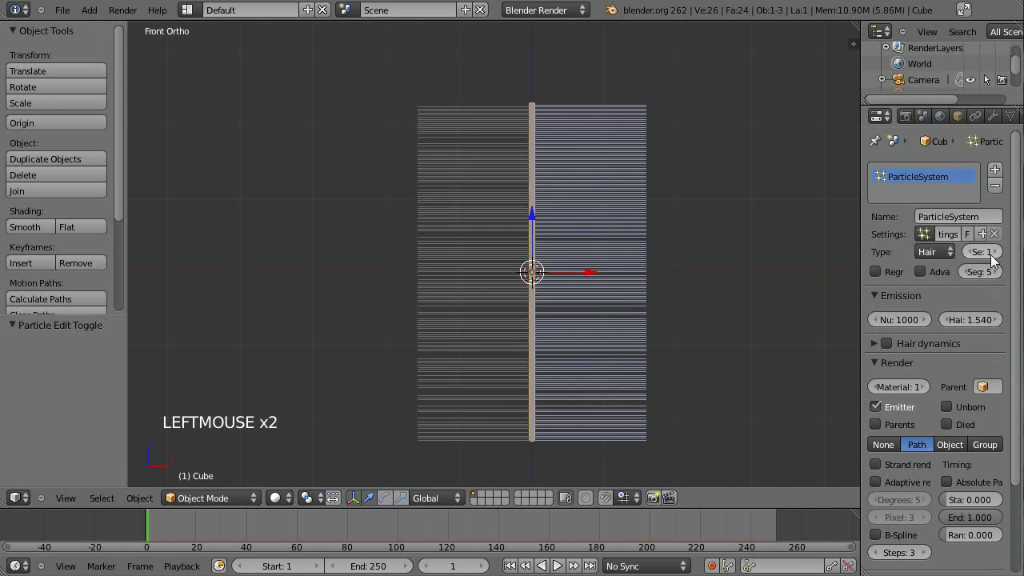
left_click(972, 252)
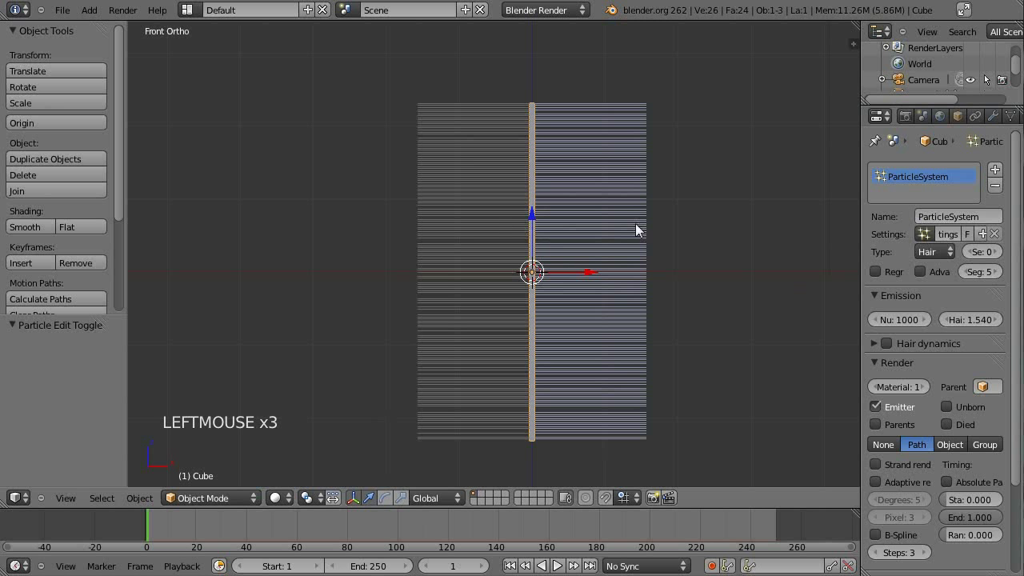
- Try hair particle seed values up to 8, then restore the seed to 0
left_click(997, 252)
left_click(997, 252)
left_click(997, 252)
left_click(997, 252)
left_click(997, 252)
left_click(997, 252)
left_click(997, 252)
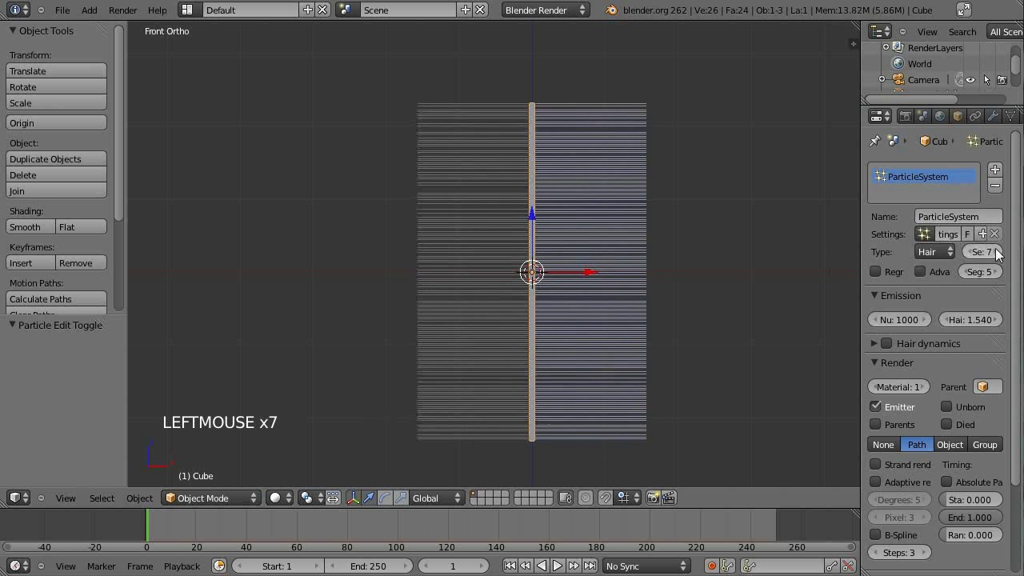
left_click(997, 252)
left_click(982, 253)
left_click(986, 253)
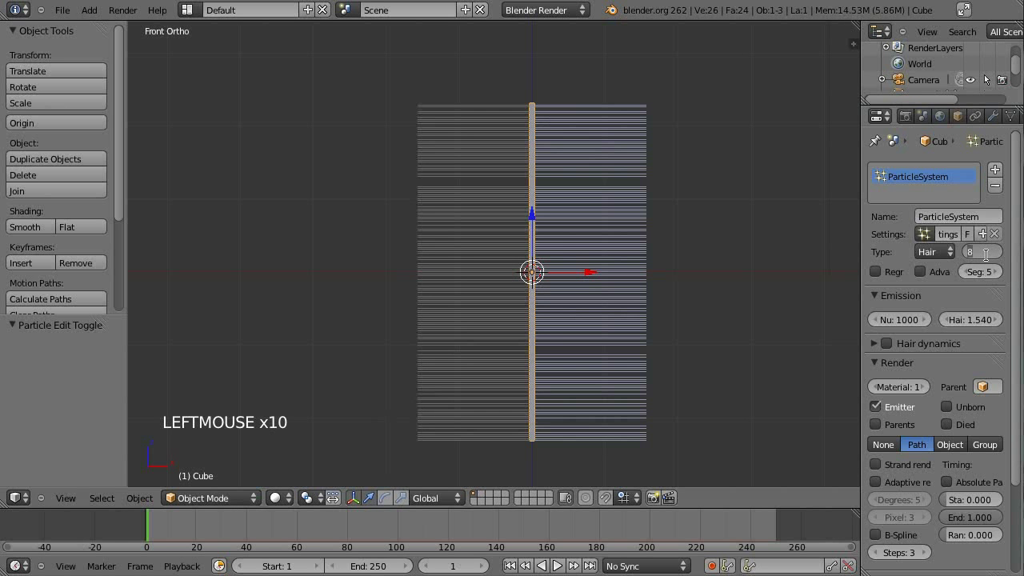
key("Return")
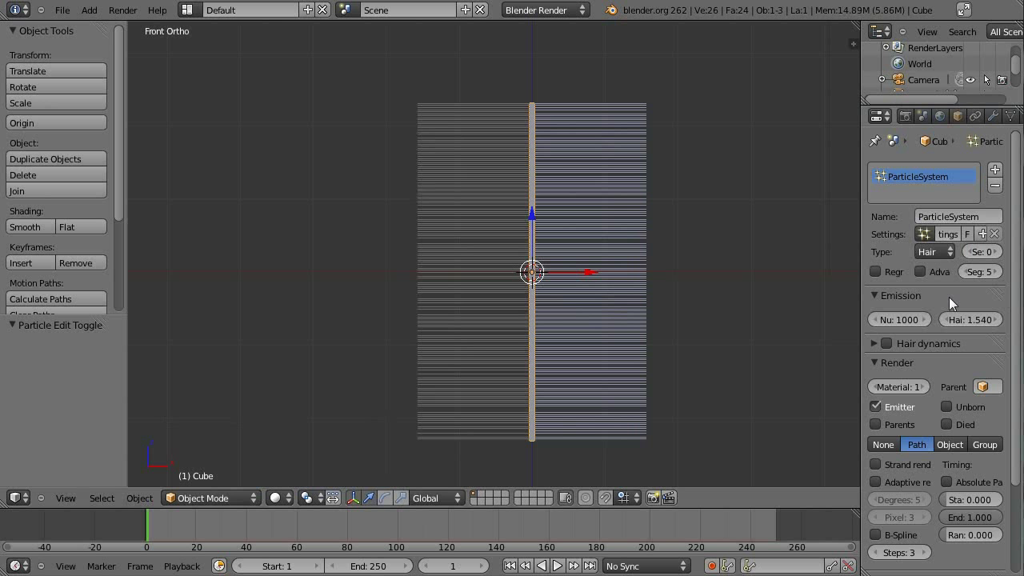
- Switch the rod to Particle Mode and choose the Cut brush
left_click(241, 498)
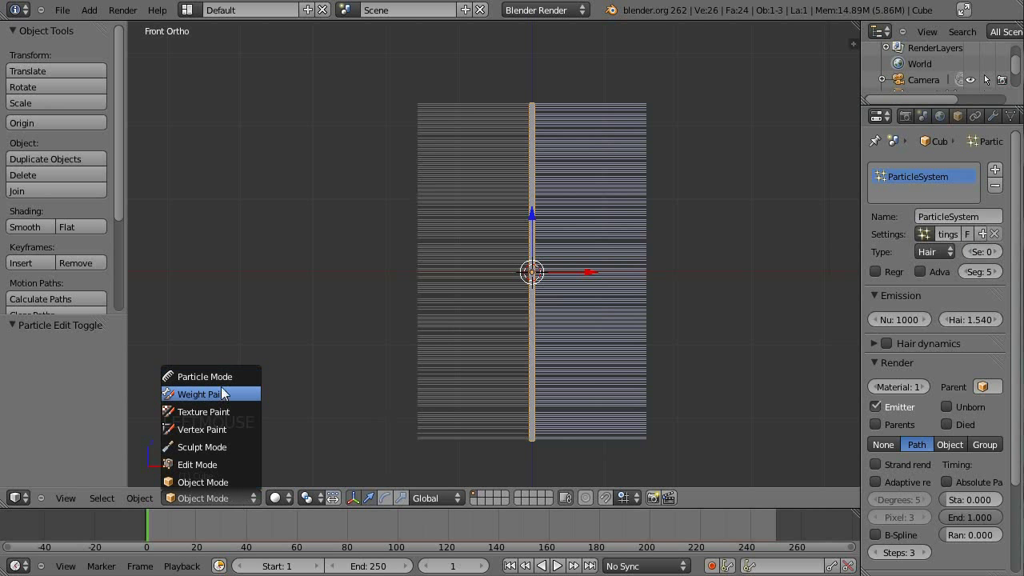
left_click(231, 373)
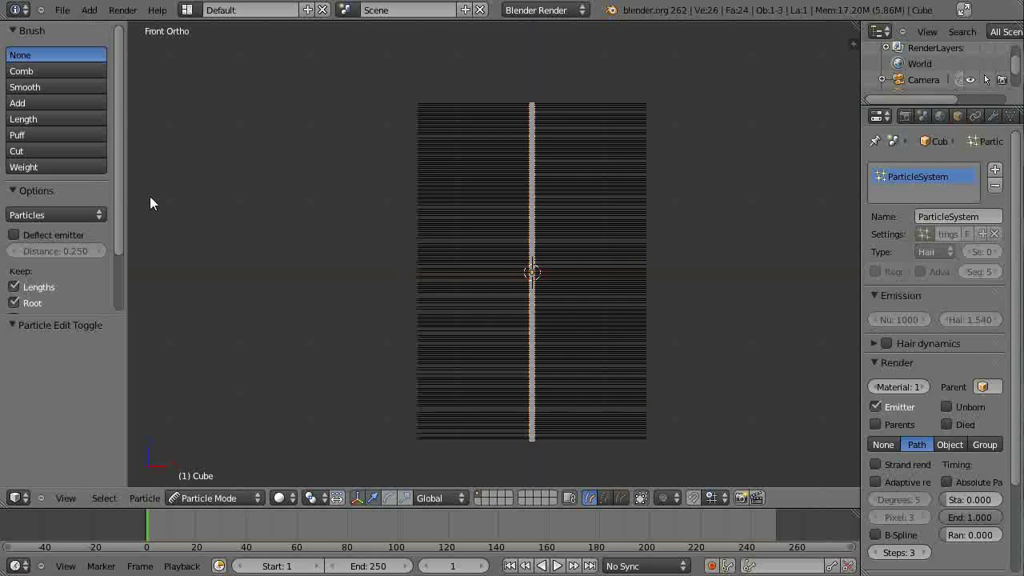
left_click(55, 152)
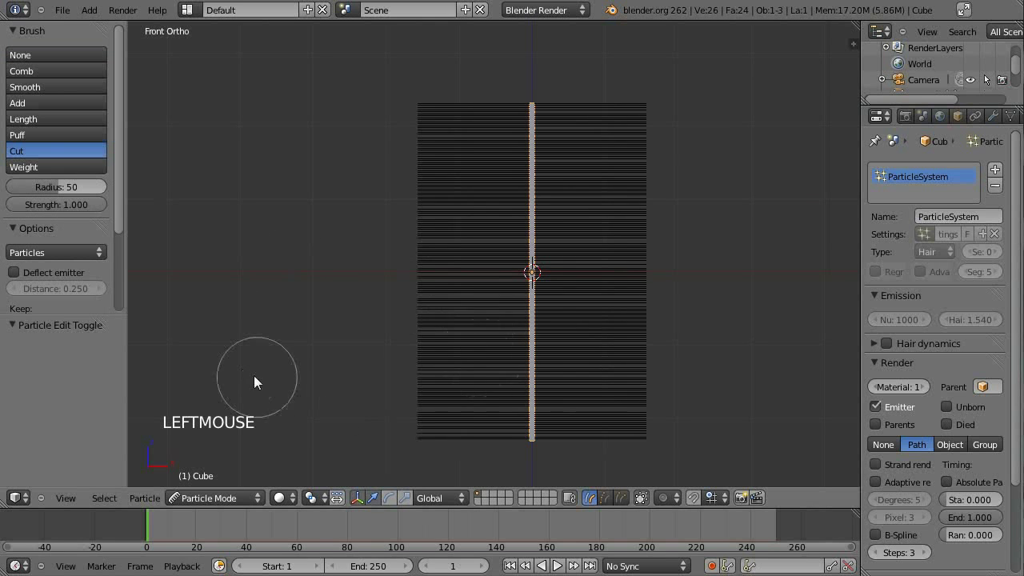
- Cut the hair strands on both sides of the rod's lower end in the front view
mouse_move(253, 376)
middle_mouse_down("shift")
mouse_move(244, 270)
mouse_move(247, 299)
middle_mouse_up("shift")
triple_click(528, 385)
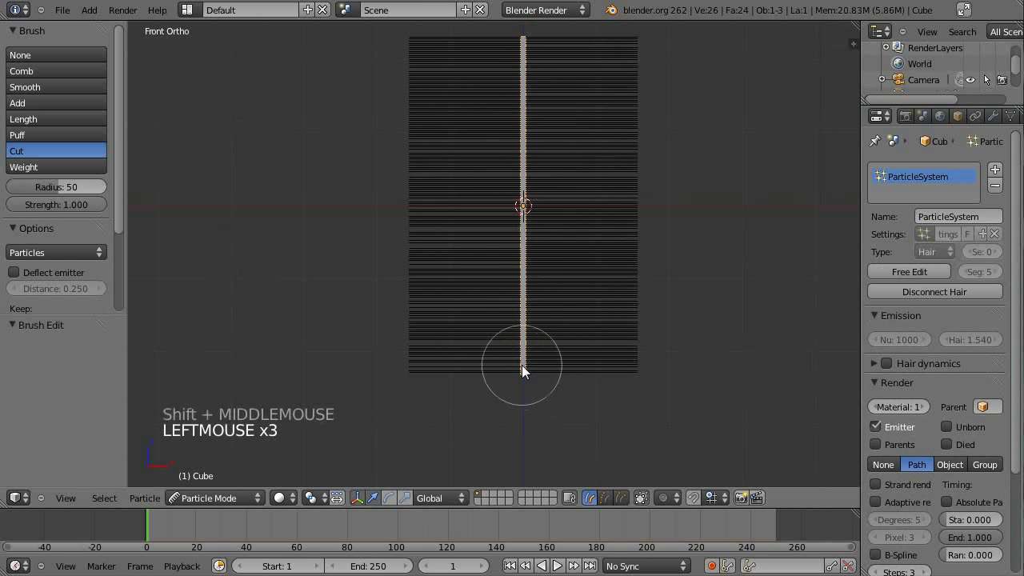
left_click(508, 366)
left_click(548, 348)
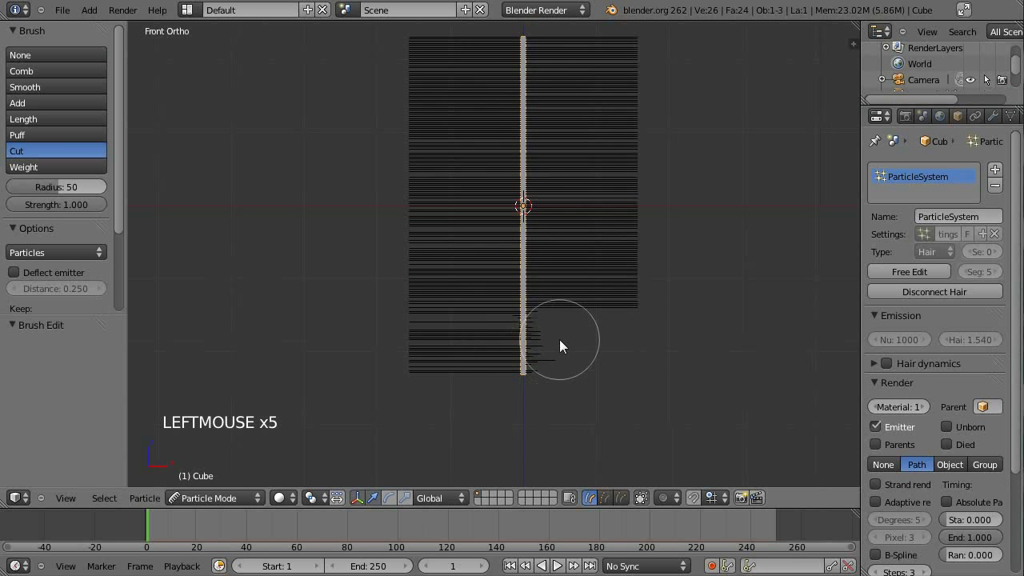
left_click(559, 339)
mouse_move(536, 381)
left_mouse_down()
mouse_move(519, 350)
mouse_move(482, 380)
mouse_move(511, 380)
mouse_move(526, 342)
mouse_move(513, 391)
mouse_move(521, 370)
mouse_move(428, 362)
mouse_move(434, 392)
left_mouse_up()
- Trim the leftover short strands close to the surface of the rod's lower end
scroll(558, 421, "up", 3)
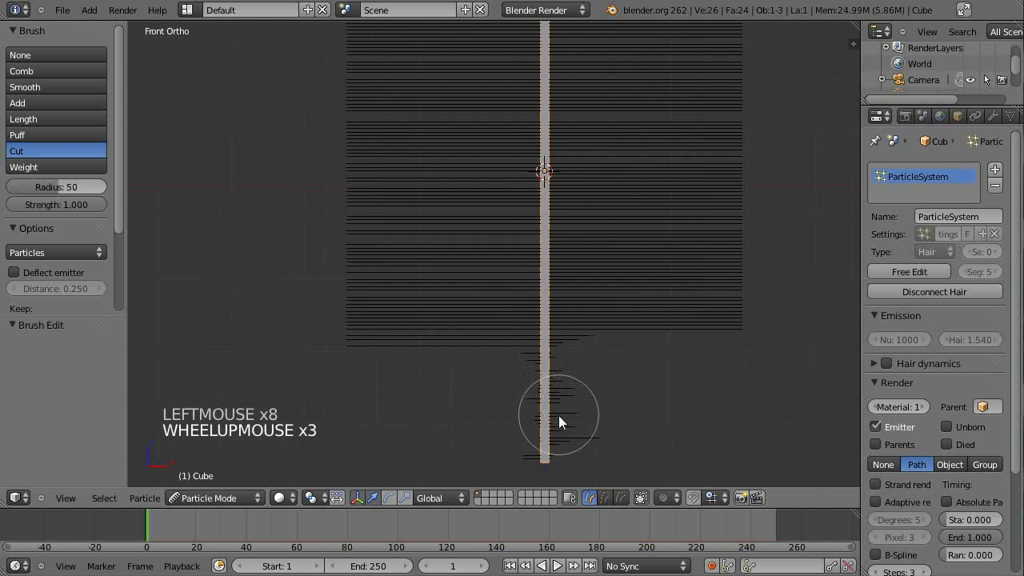
middle_click_drag(612, 411, 601, 293, "shift")
left_click(544, 376)
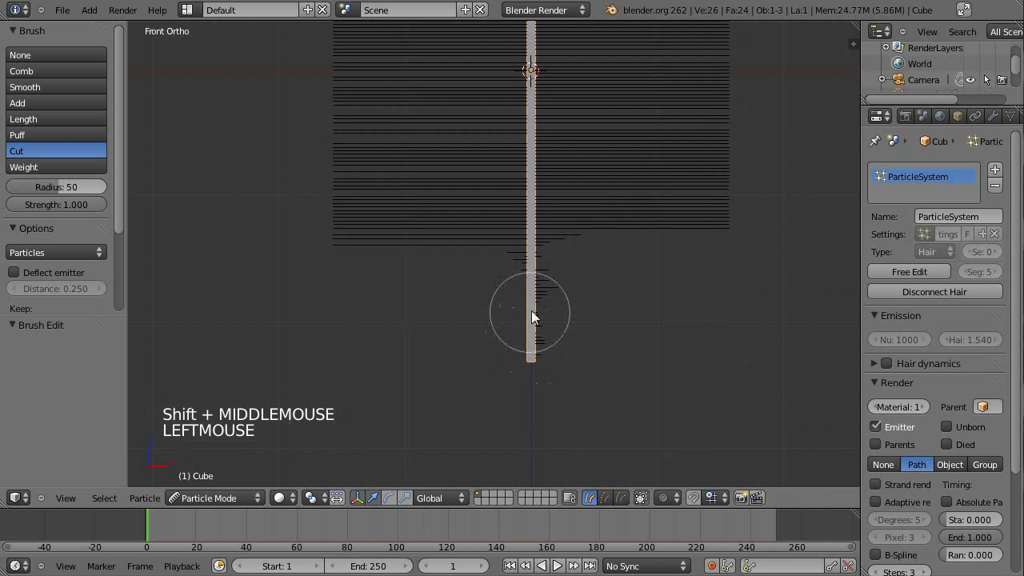
mouse_move(531, 310)
left_mouse_down()
mouse_move(545, 279)
mouse_move(565, 341)
mouse_move(590, 310)
mouse_move(578, 280)
mouse_move(570, 303)
left_mouse_up()
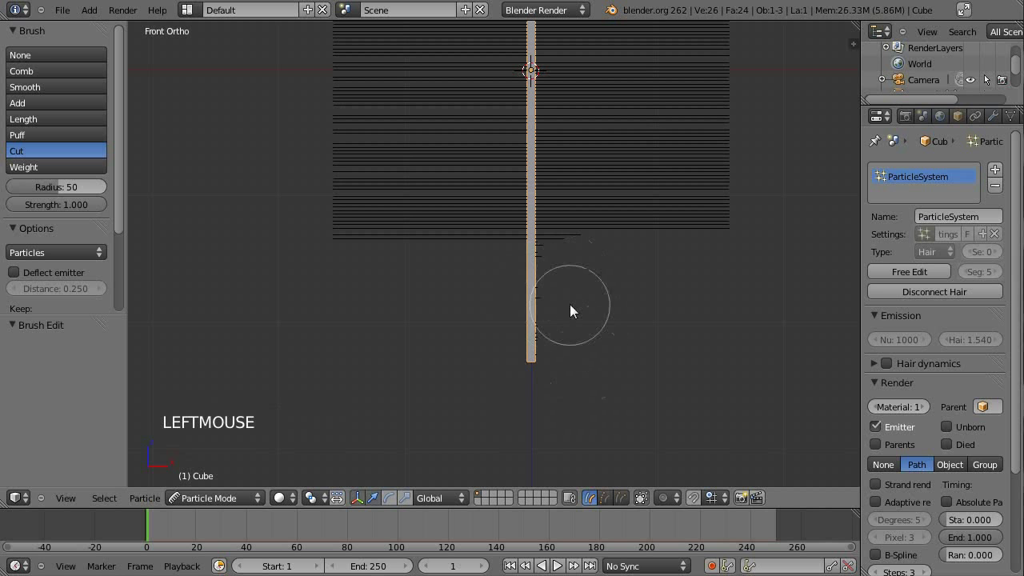
scroll(452, 272, "down", 5)
middle_click_drag(436, 262, 448, 286, "shift")
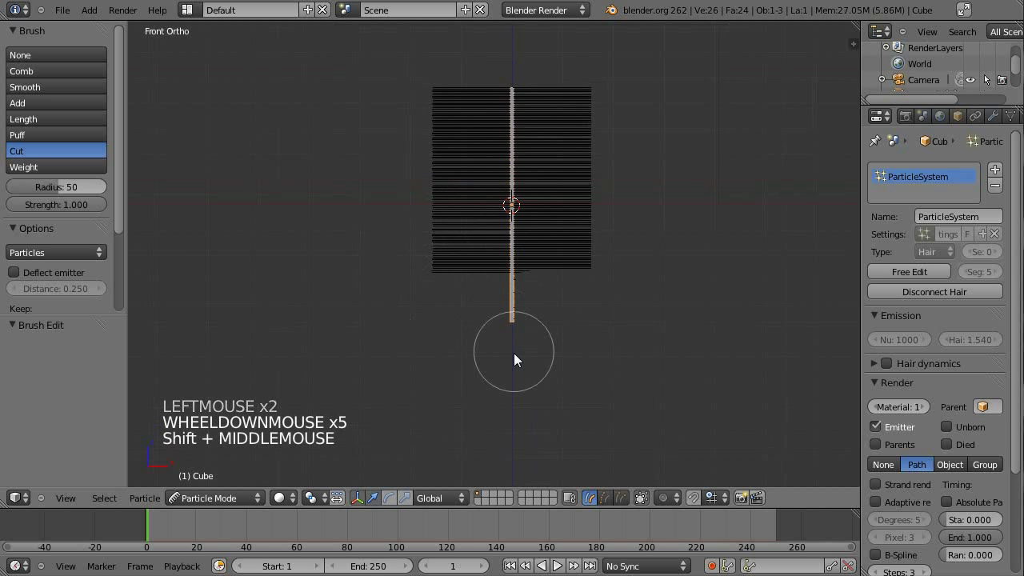
scroll(556, 366, "up", 6)
scroll(570, 371, "up", 1)
left_click(568, 366)
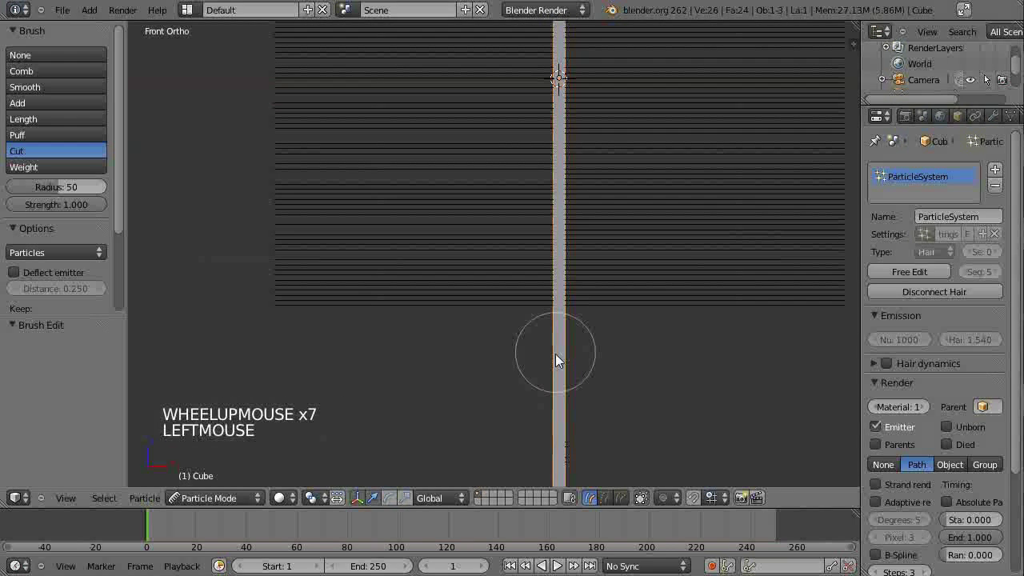
- Cut the remaining strands on the +Y side of the rod's lower end in the right orthographic view
scroll(560, 375, "down", 1)
scroll(560, 372, "down", 3)
middle_click_drag(445, 287, 438, 353, "shift")
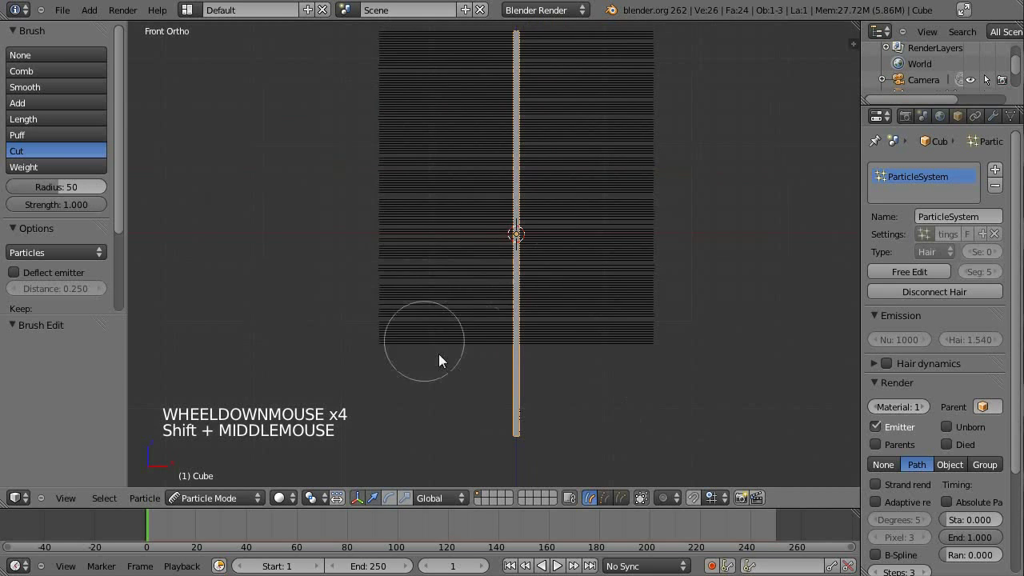
scroll(548, 384, "down", 3)
scroll(560, 392, "up", 2)
scroll(600, 408, "down", 1)
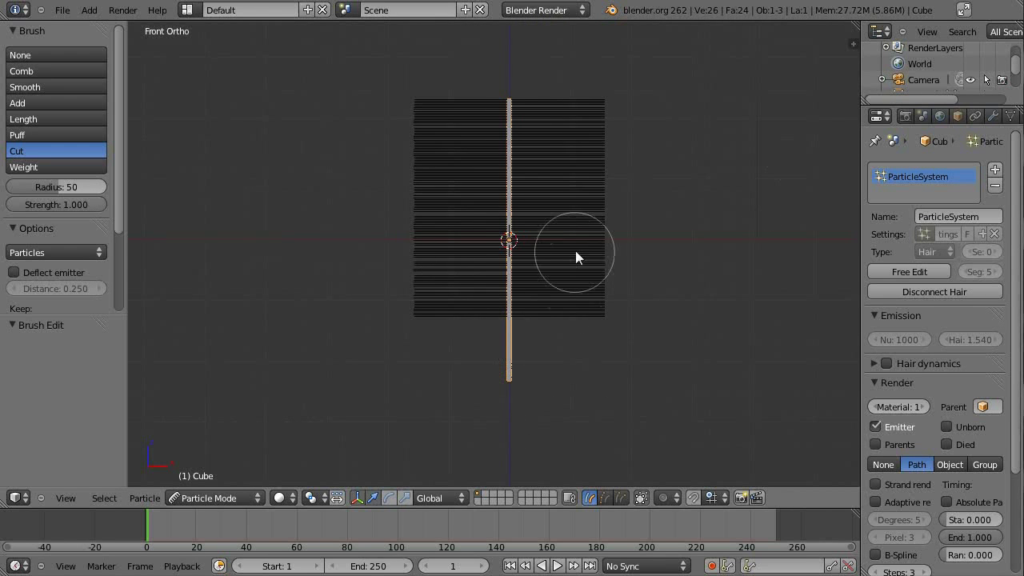
middle_click_drag(576, 258, 541, 257)
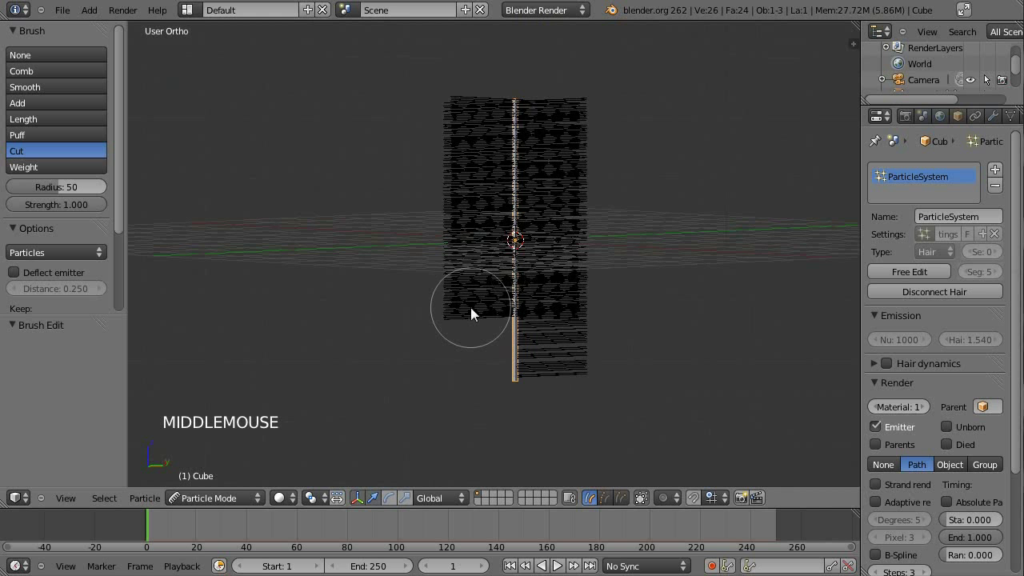
key("KP_3")
scroll(470, 315, "up", 3)
middle_click_drag(469, 315, 533, 269, "shift")
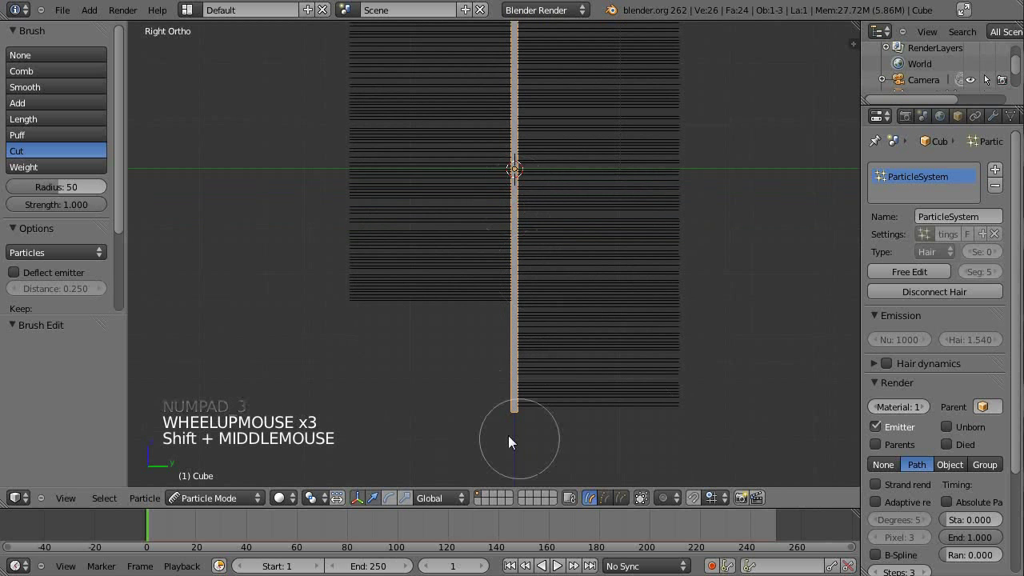
left_click_drag(539, 414, 522, 342)
scroll(479, 352, "down", 5)
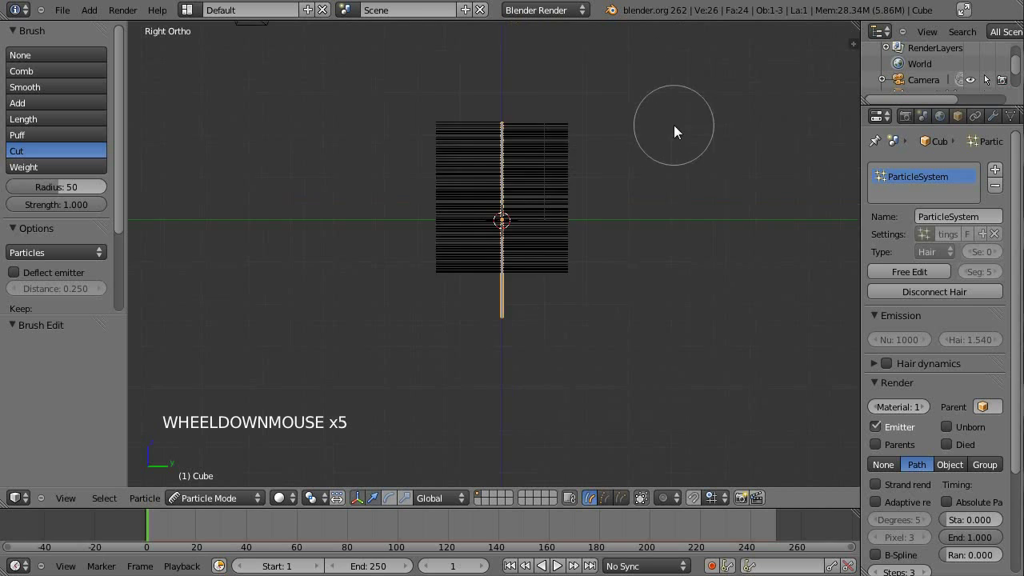
- Cut the strands on the rod's +Y side short along the whole hair-covered length in the right view
middle_click_drag(512, 132, 562, 233, "shift")
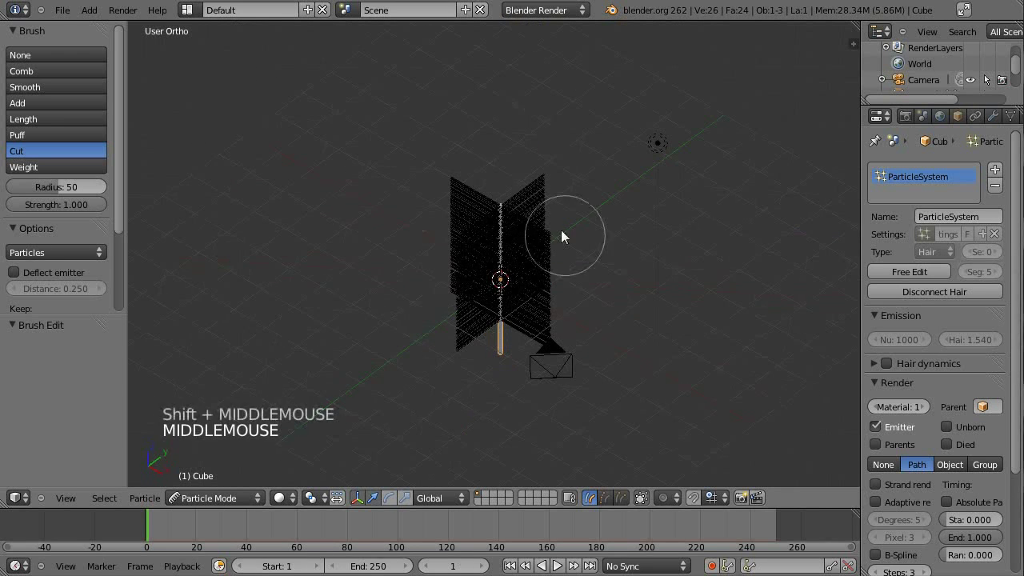
middle_click_drag(472, 359, 568, 272)
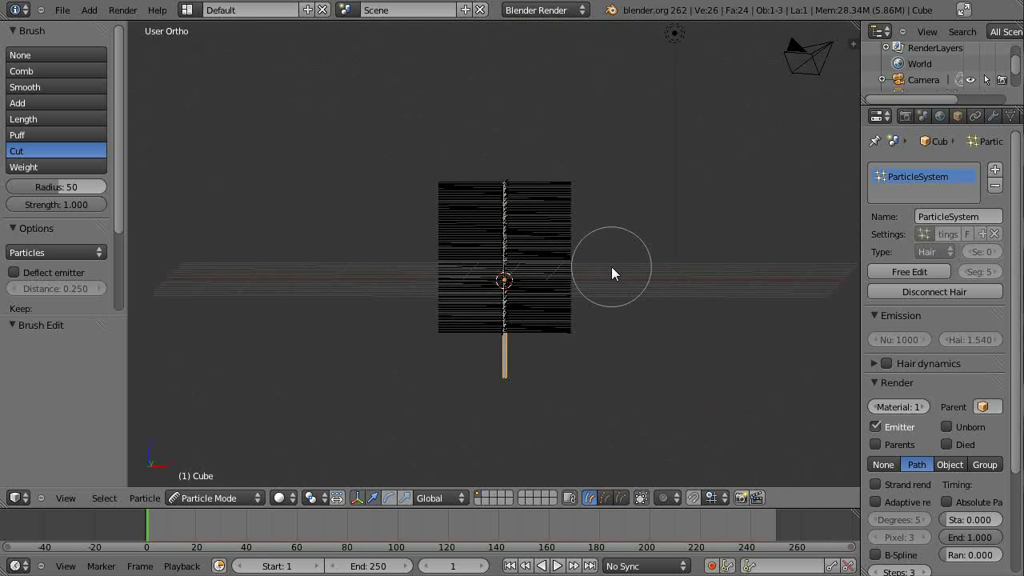
key("KP_3")
scroll(612, 268, "up", 5)
scroll(600, 256, "down", 1, "shift")
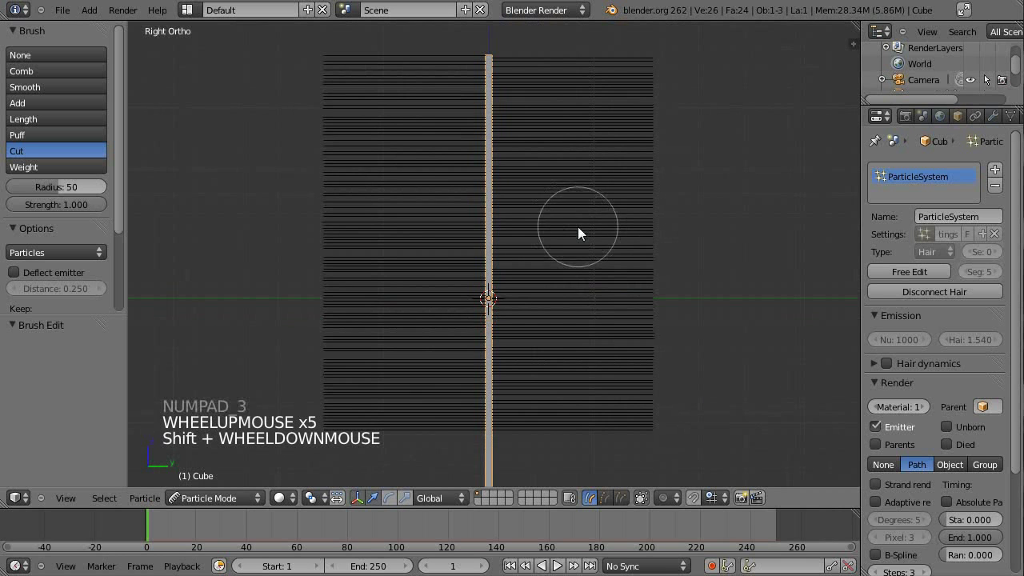
middle_click_drag(578, 231, 517, 267, "shift")
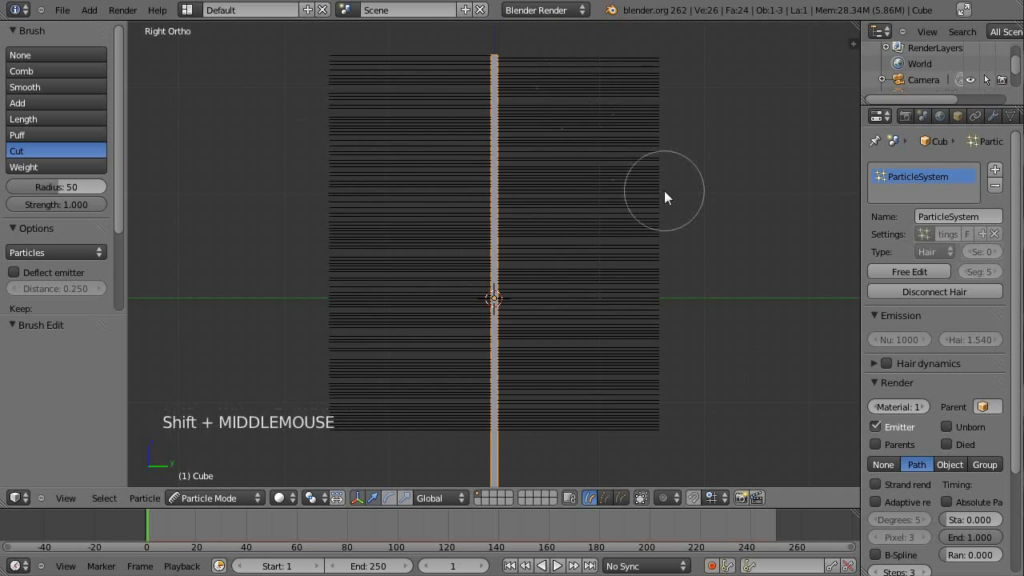
mouse_move(533, 66)
left_mouse_down()
mouse_move(539, 228)
mouse_move(566, 448)
left_mouse_up()
middle_click_drag(586, 269, 564, 229, "shift")
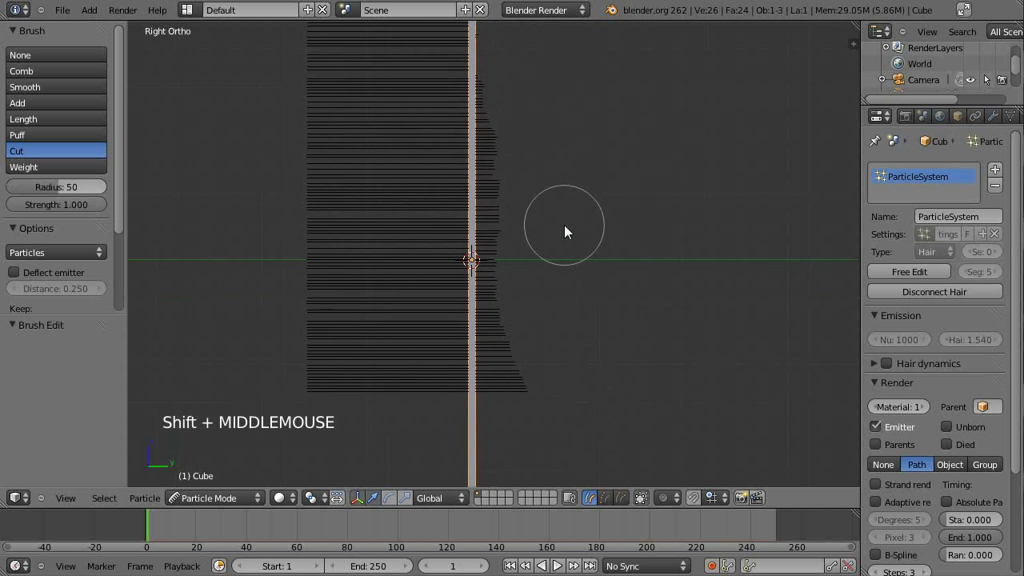
- Try to trim the shortened +Y strands down to the rod's surface, redoing the last cut
scroll(564, 225, "up", 6)
middle_click_drag(585, 329, 599, 238, "shift")
scroll(598, 237, "down", 1)
mouse_move(599, 238)
left_mouse_down()
mouse_move(510, 355)
mouse_move(508, 201)
mouse_move(488, 260)
mouse_move(493, 326)
left_mouse_up()
middle_click_drag(530, 155, 585, 331, "shift")
mouse_move(585, 331)
left_mouse_down()
mouse_move(569, 362)
mouse_move(550, 323)
left_mouse_up()
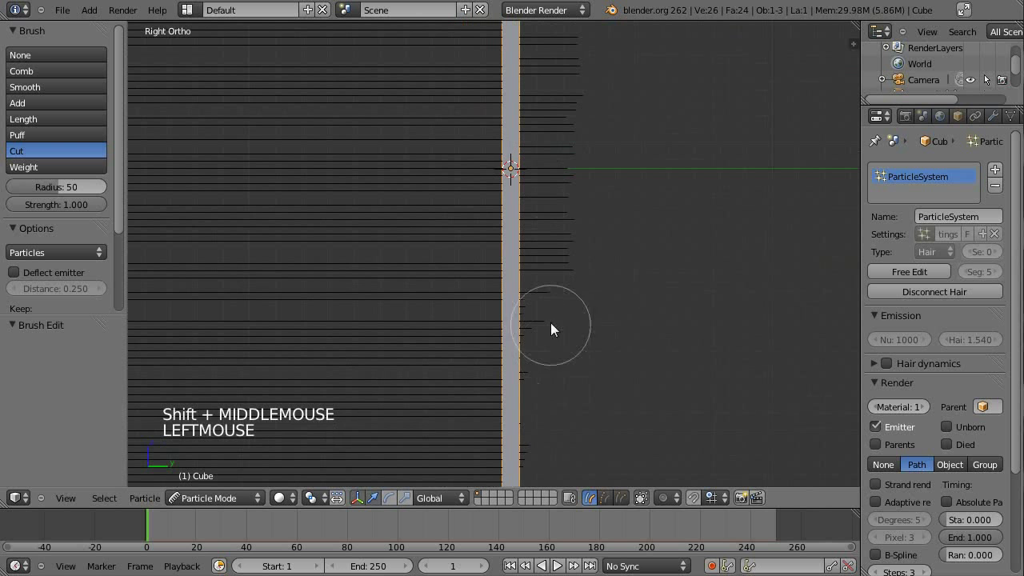
middle_click_drag(549, 169, 560, 404, "shift")
mouse_move(559, 403)
left_mouse_down()
mouse_move(550, 299)
mouse_move(569, 83)
left_mouse_up()
middle_click_drag(569, 83, 635, 322, "shift")
mouse_move(635, 323)
left_mouse_down()
mouse_move(620, 293)
mouse_move(615, 157)
mouse_move(596, 171)
left_mouse_up()
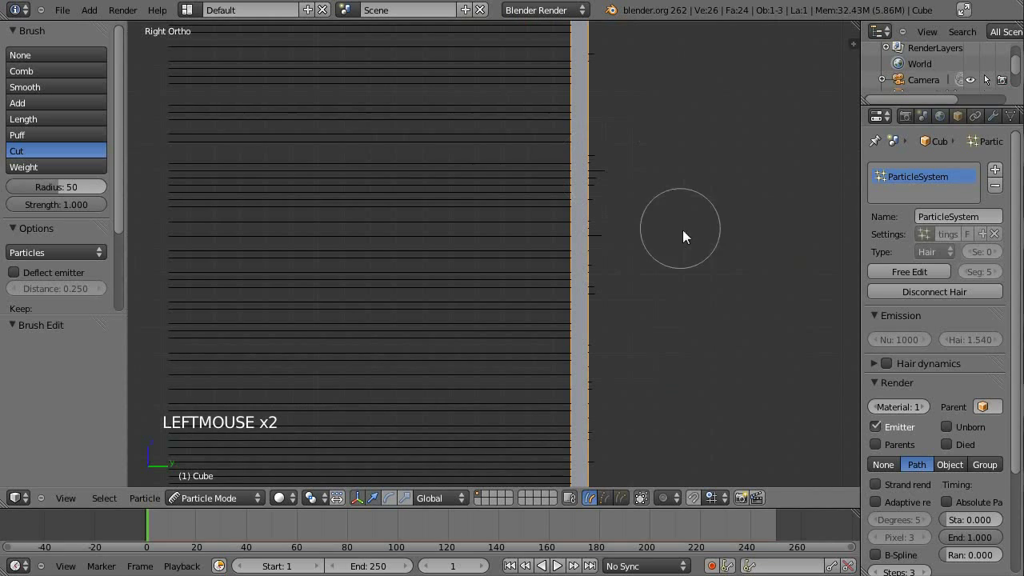
key("ctrl+z")
left_click(636, 192)
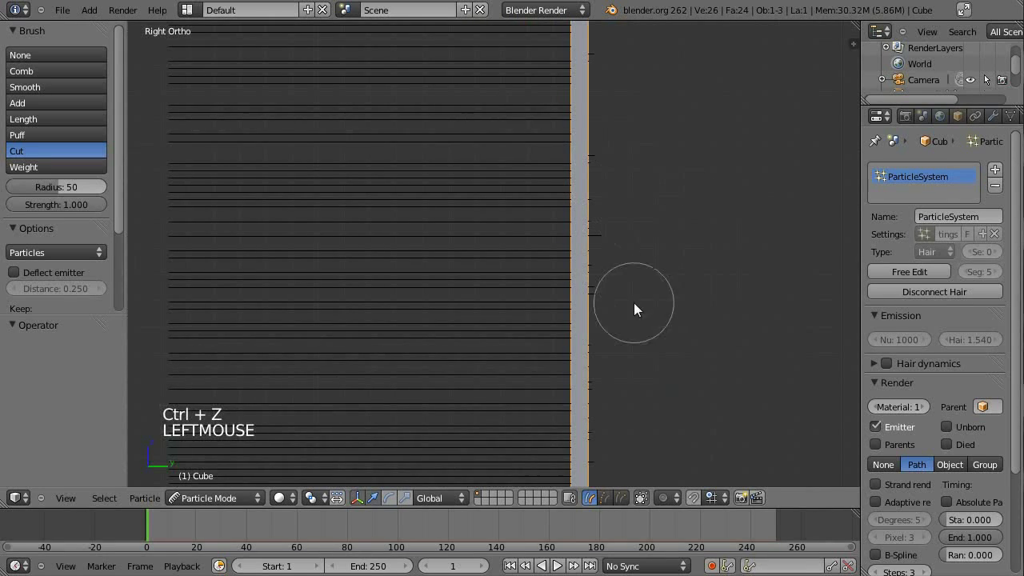
- Check the strands from an angle and undo the close trimming along the rod's +Y side
scroll(650, 315, "down", 5)
middle_click_drag(647, 318, 414, 301)
scroll(415, 304, "down", 3)
middle_click_drag(464, 336, 544, 328)
key("ctrl+z")
key("ctrl+z")
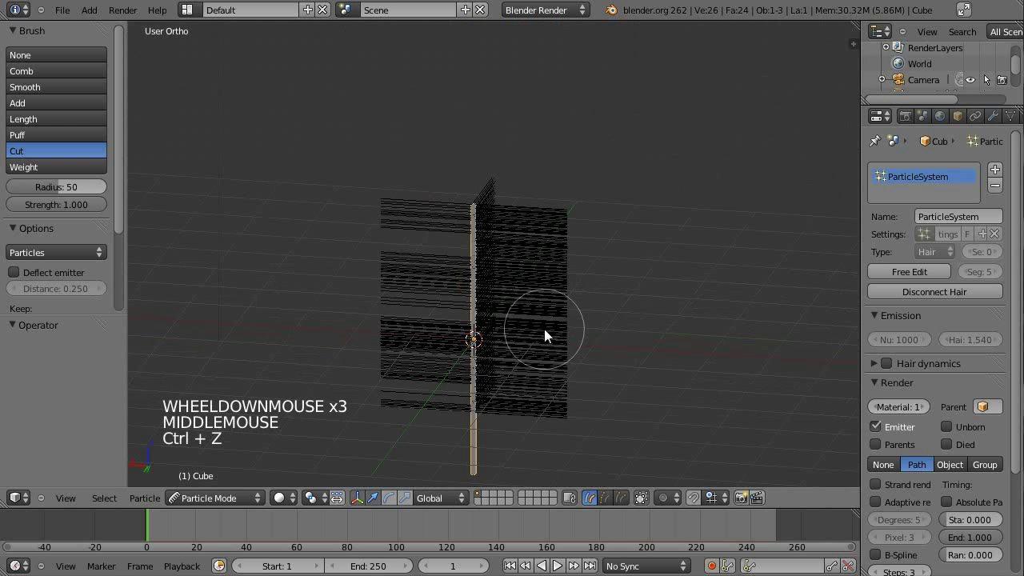
key("ctrl+z")
key("ctrl+z")
key("ctrl+z")
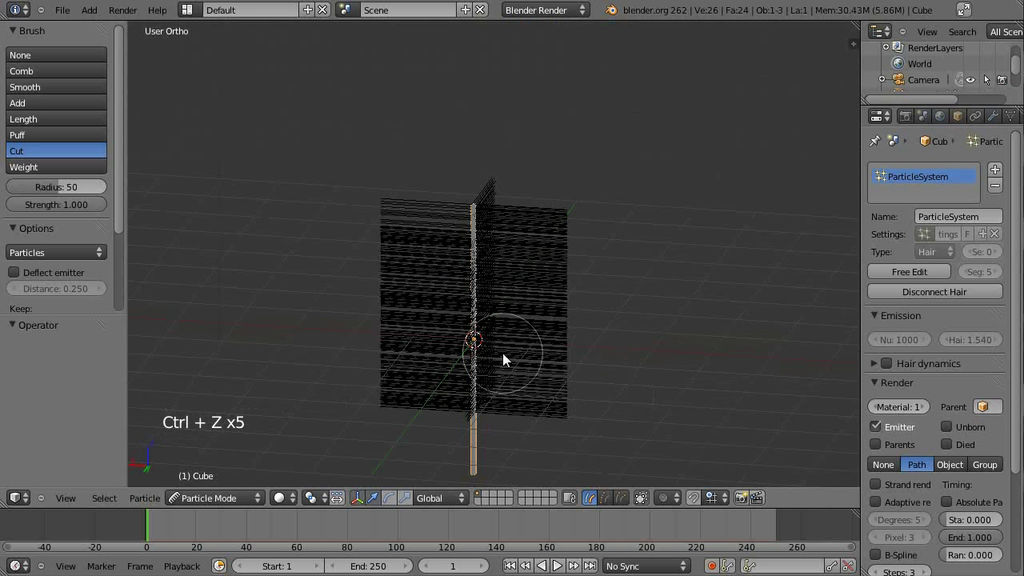
- Trim the +Y strands on the lower part of the hair-covered length close to the rod in the right orthographic view
middle_click_drag(502, 356, 704, 330)
key("KP_1")
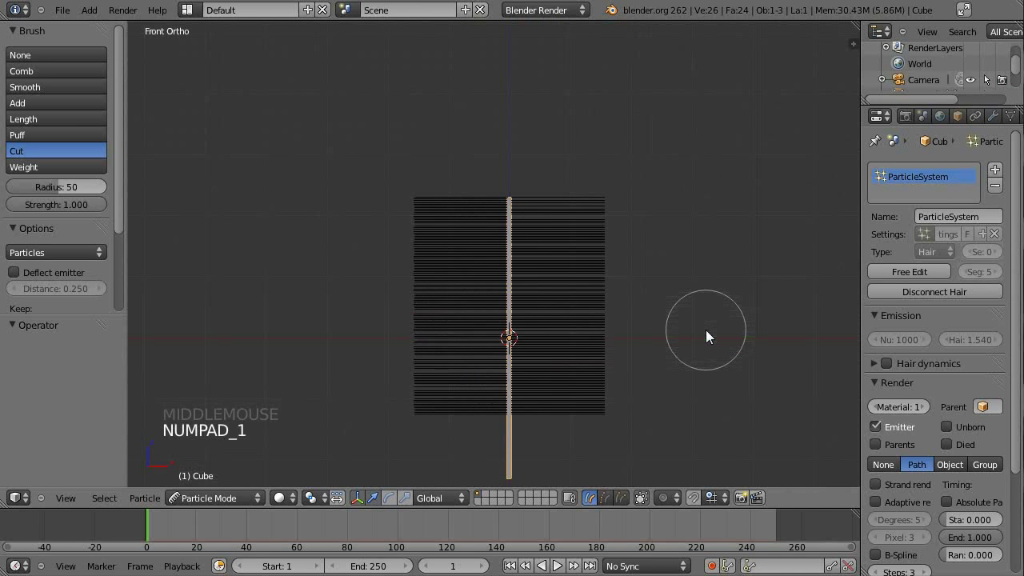
key("KP_3")
scroll(705, 328, "up", 1)
middle_click_drag(705, 328, 644, 298, "shift")
scroll(594, 302, "up", 5)
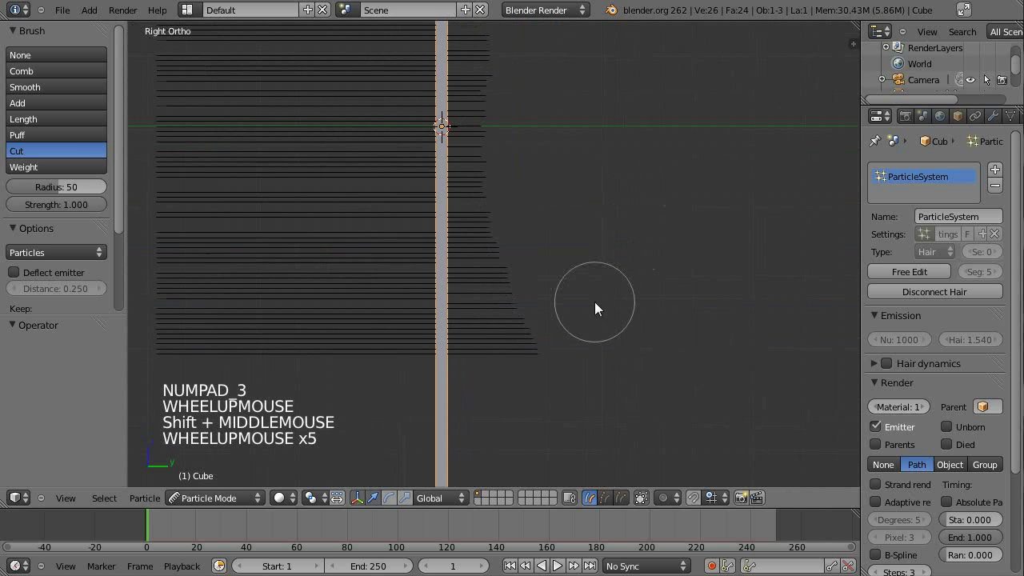
mouse_move(548, 394)
left_mouse_down()
mouse_move(511, 239)
mouse_move(491, 309)
mouse_move(502, 369)
mouse_move(483, 137)
left_mouse_up()
key("ctrl+z")
mouse_move(491, 312)
left_mouse_down()
mouse_move(495, 340)
mouse_move(492, 156)
mouse_move(483, 219)
left_mouse_up()
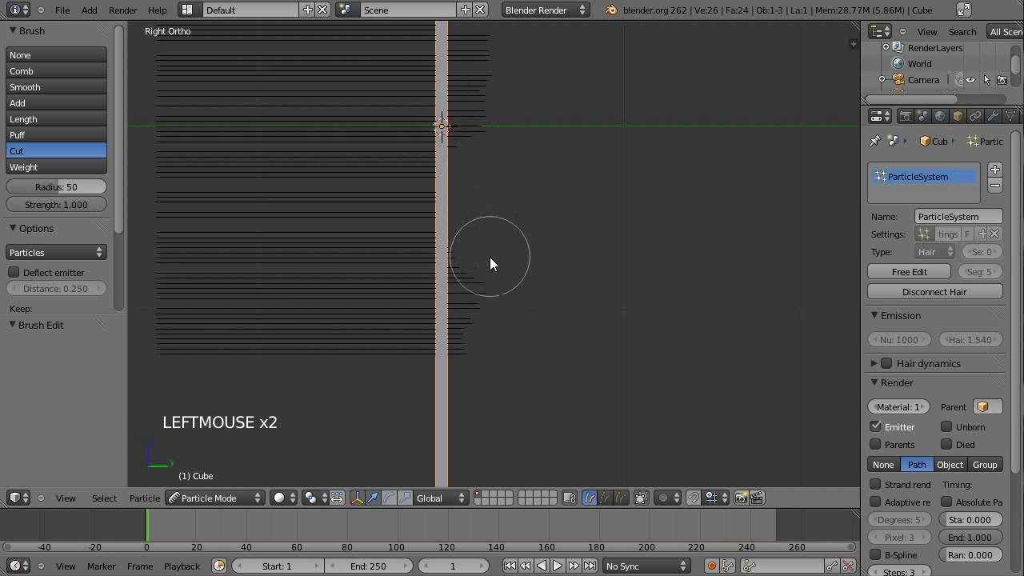
mouse_move(491, 264)
left_mouse_down()
mouse_move(496, 368)
mouse_move(490, 336)
left_mouse_up()
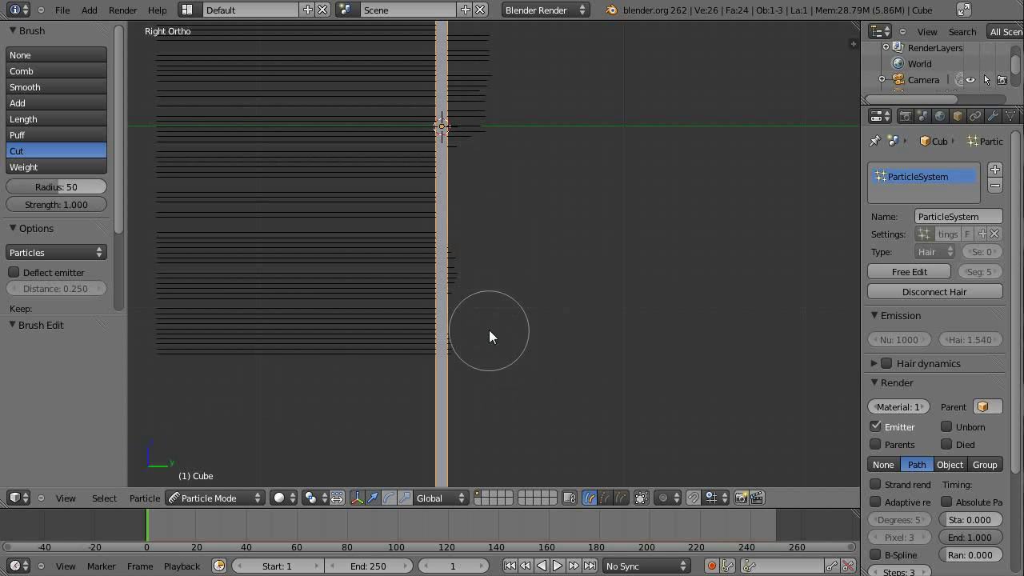
- Cut back the +Y strands around and above the rod's origin in the right view, undoing the first cut there
mouse_move(522, 132)
middle_mouse_down("shift")
mouse_move(534, 142)
mouse_move(506, 434)
middle_mouse_up("shift")
left_click(502, 397)
key("ctrl+z")
left_click(520, 390)
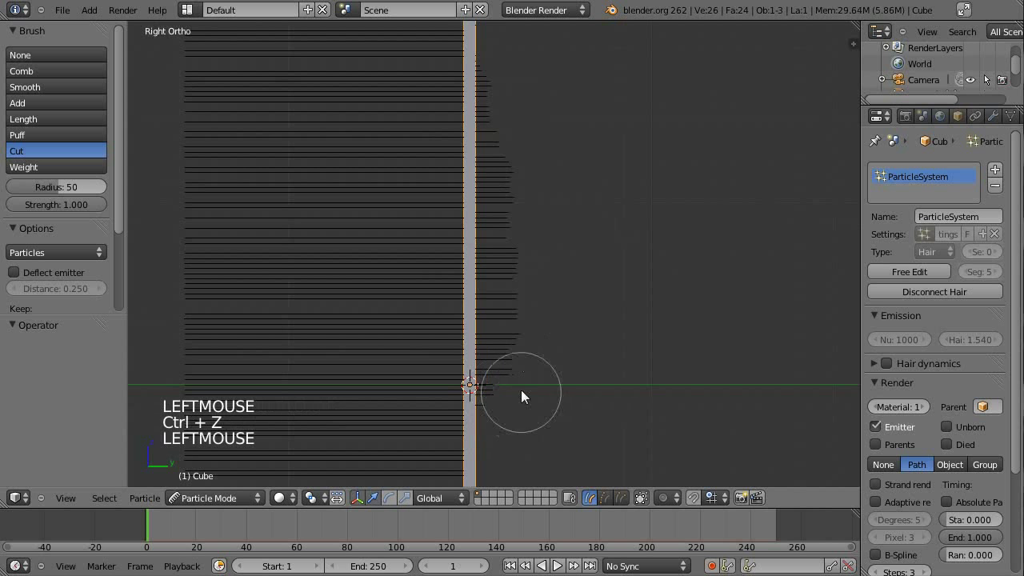
left_click_drag(521, 389, 537, 156)
left_click(521, 189)
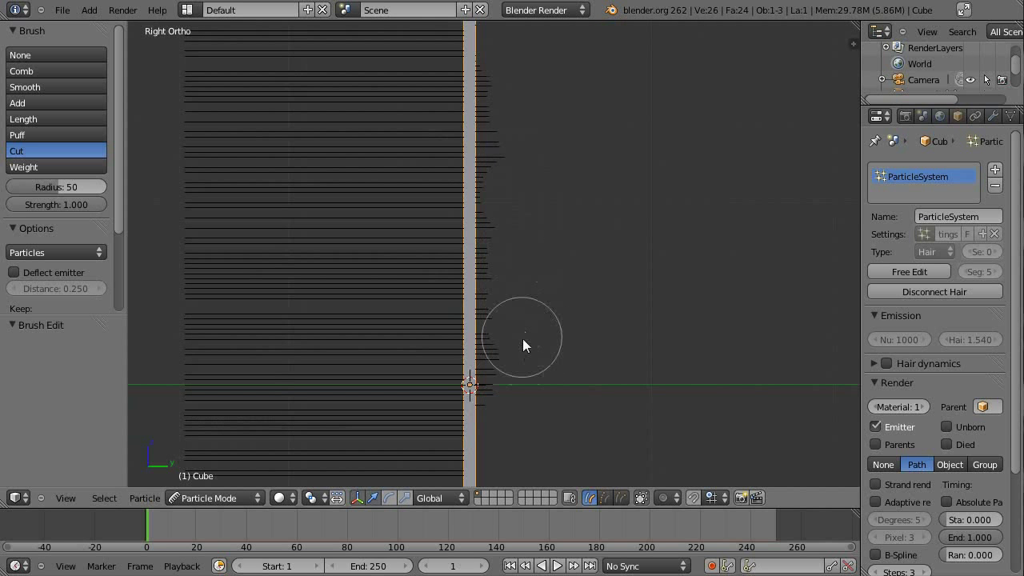
left_click(520, 385)
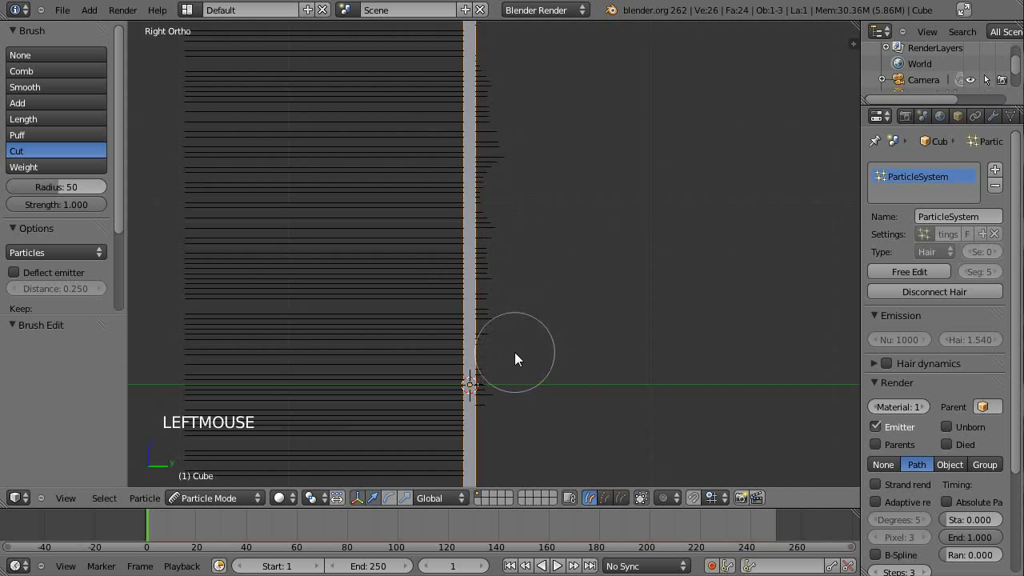
- Trim the remaining +Y strand stubs down to the rod's surface from the upper part down past the origin
middle_click_drag(533, 255, 544, 284, "shift")
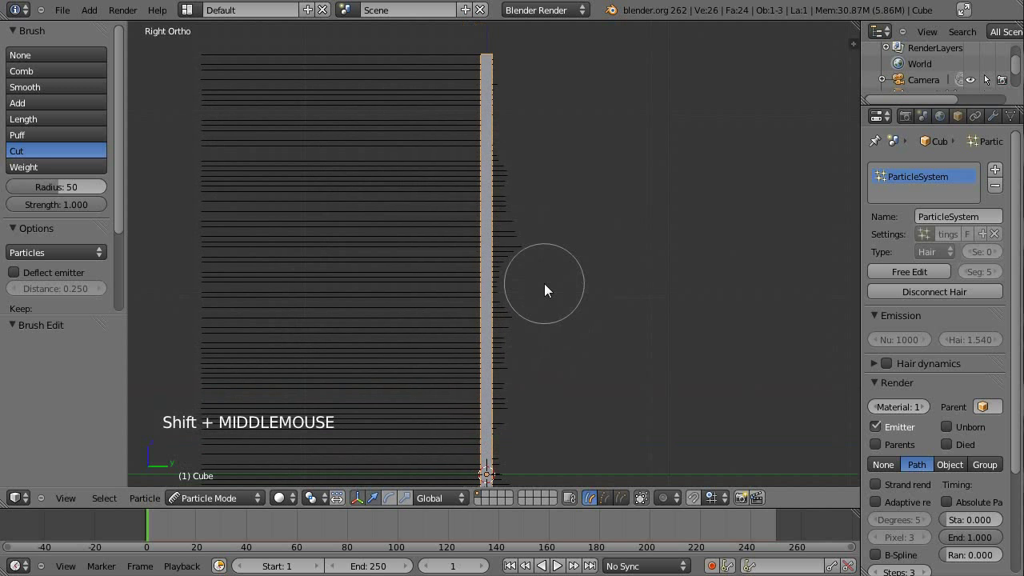
left_click(531, 255)
left_click(532, 216)
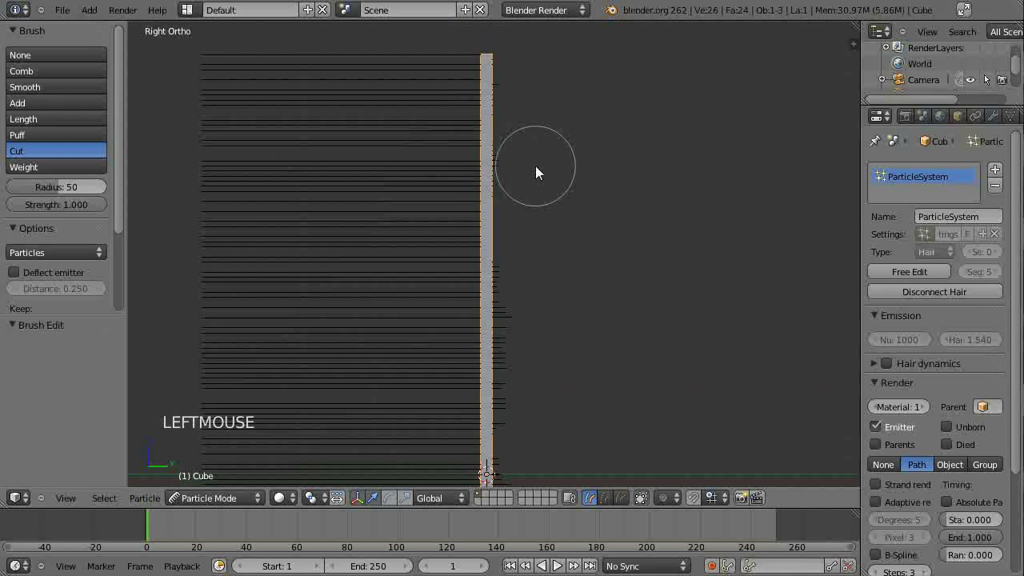
left_click_drag(533, 278, 531, 367)
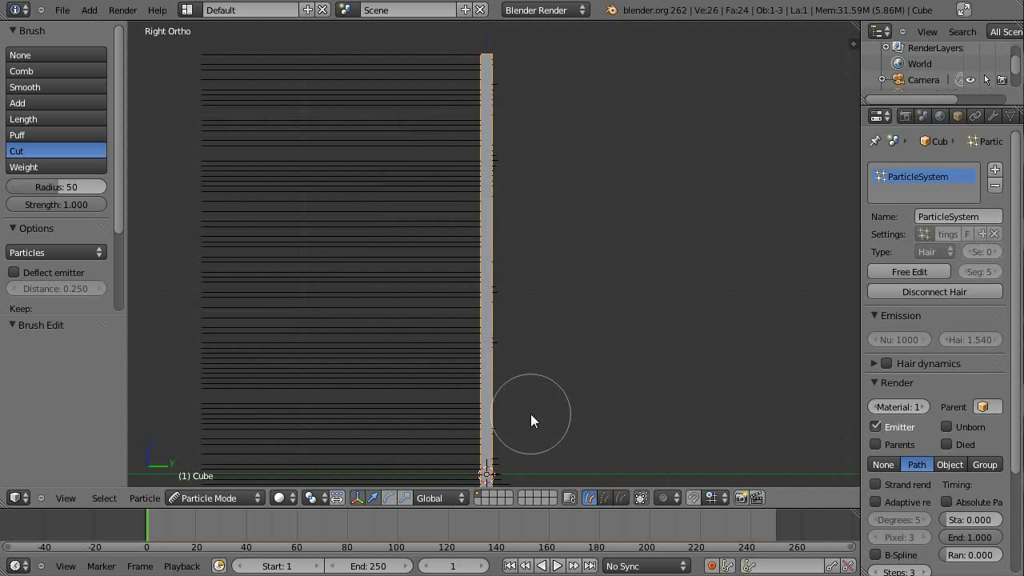
scroll(535, 392, "up", 1)
middle_click_drag(544, 352, 573, 325, "shift")
left_click(569, 328)
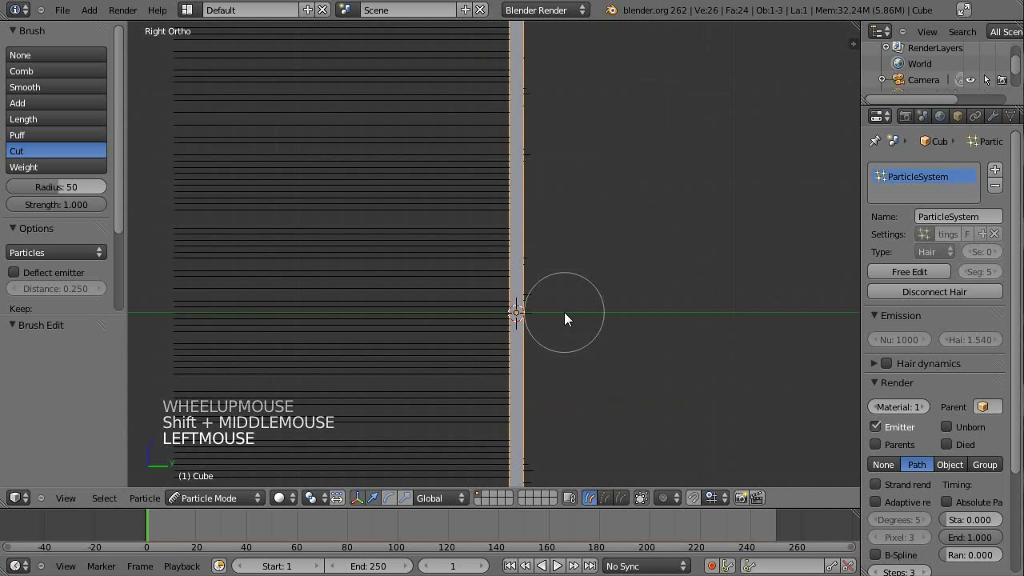
- Cut the strands on the rod's -Y side short along the whole hair-covered length in the right view, undoing the first pass
scroll(668, 308, "down", 2)
scroll(663, 310, "down", 6)
middle_click_drag(663, 309, 752, 317)
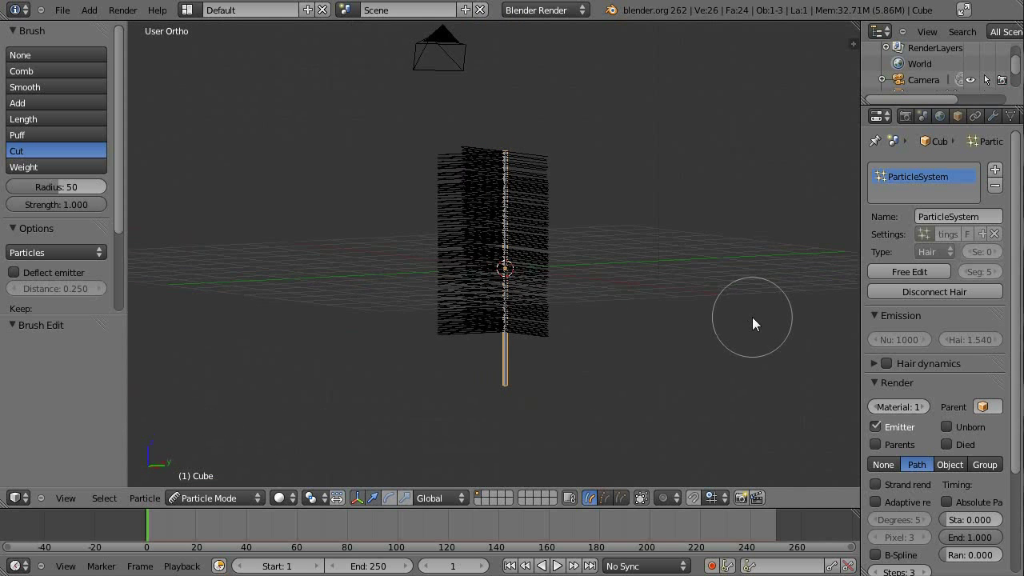
key("KP_1")
key("KP_3")
scroll(751, 316, "up", 2)
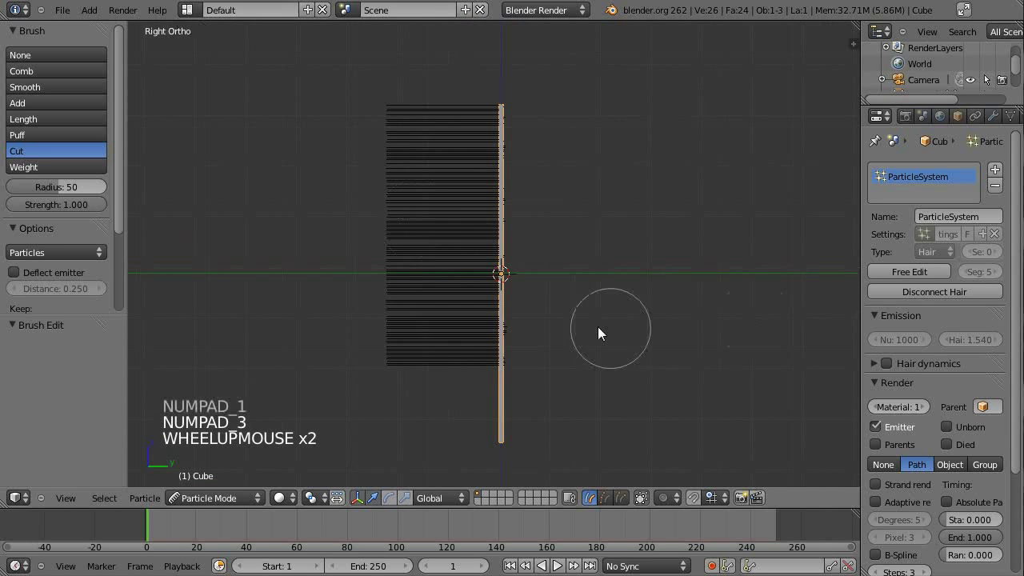
left_click(412, 197)
mouse_move(412, 196)
left_mouse_down()
mouse_move(423, 379)
mouse_move(439, 323)
mouse_move(426, 261)
mouse_move(423, 99)
mouse_move(453, 186)
mouse_move(457, 303)
left_mouse_up()
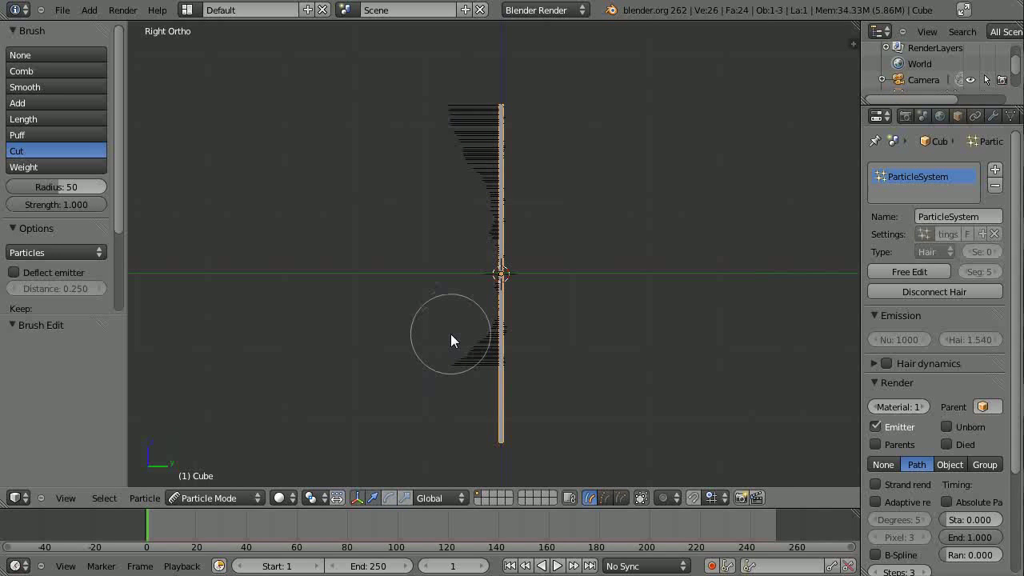
key("ctrl+z")
mouse_move(448, 368)
left_mouse_down()
mouse_move(456, 357)
mouse_move(440, 119)
left_mouse_up()
scroll(424, 120, "up", 4)
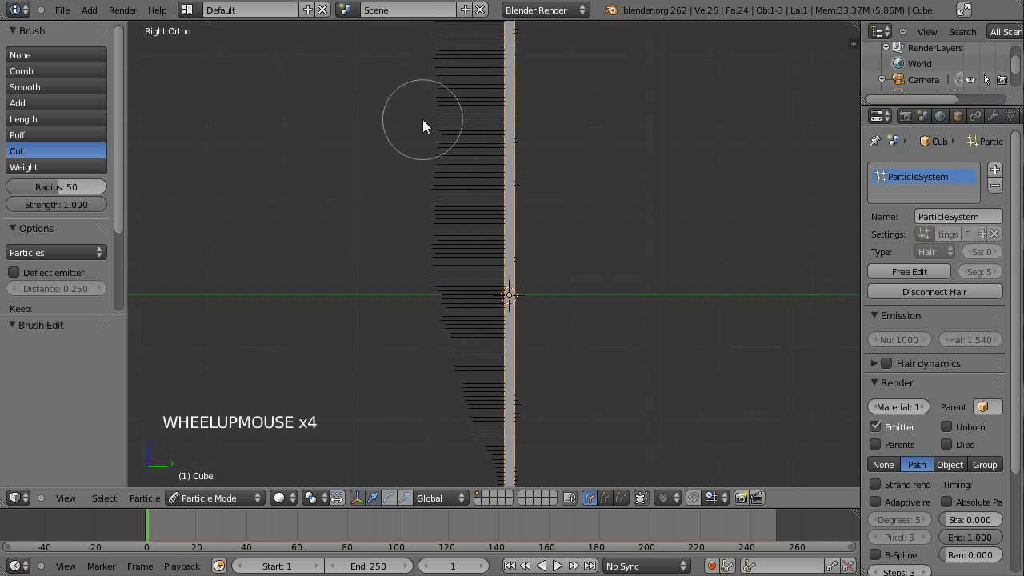
- Trim the shortened -Y strands at the rod's upper end close to its surface, undoing the last stroke
middle_click_drag(424, 120, 457, 397, "shift")
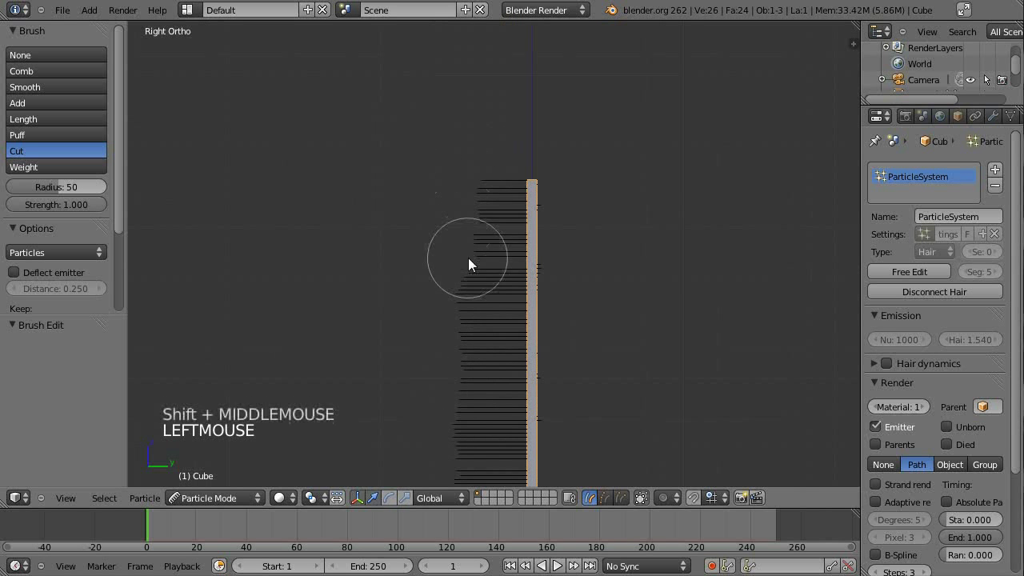
scroll(490, 225, "up", 3)
scroll(490, 225, "up", 1)
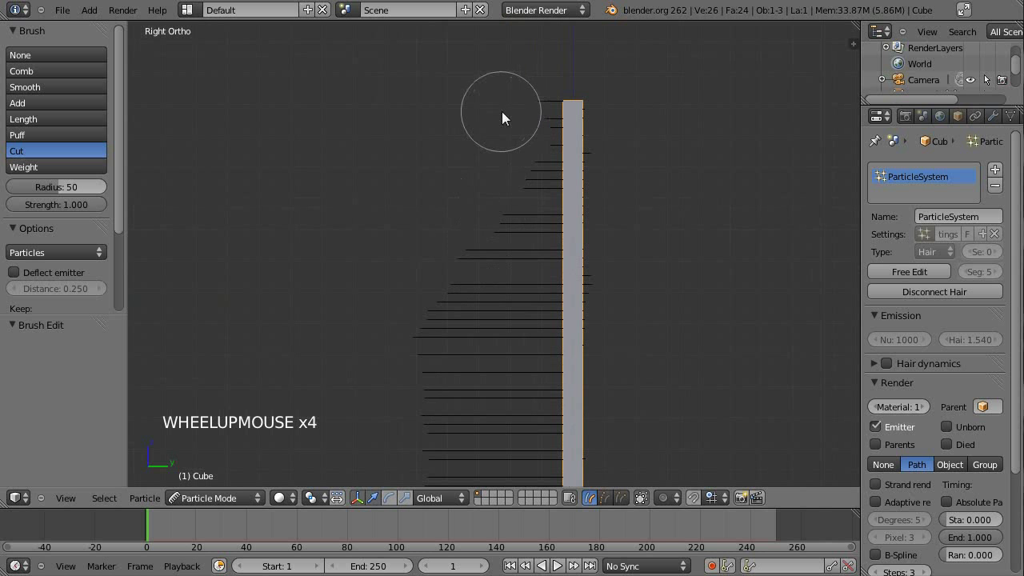
left_click(516, 109)
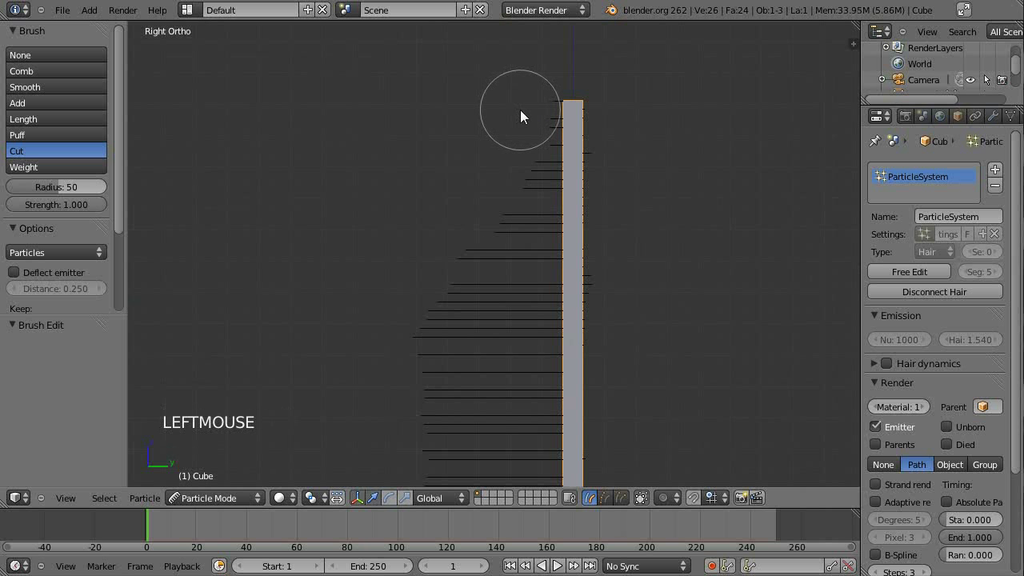
mouse_move(521, 113)
left_mouse_down()
mouse_move(520, 230)
mouse_move(530, 174)
mouse_move(526, 186)
mouse_move(525, 108)
left_mouse_up()
key("ctrl+z")
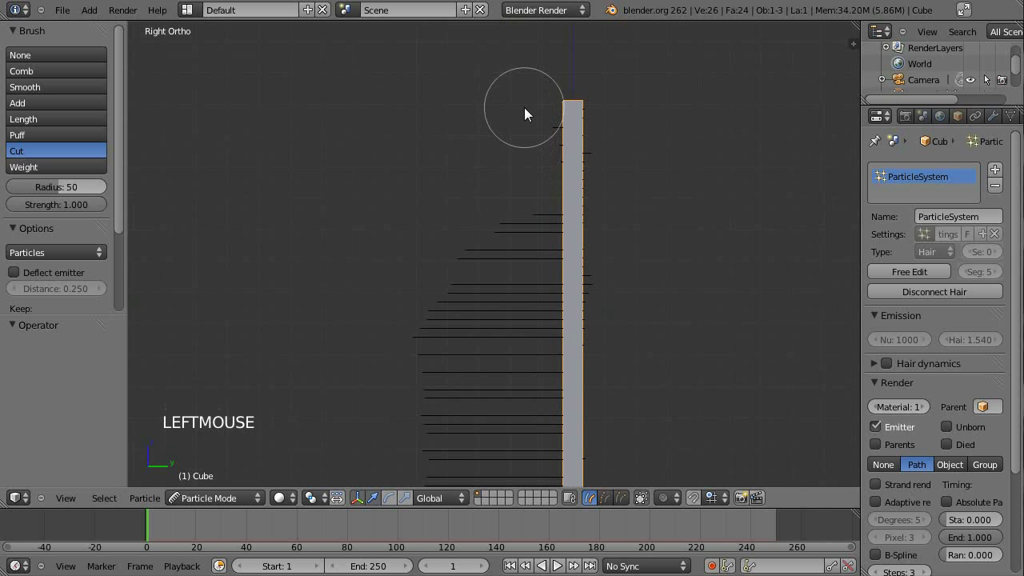
- Trim the rest of the -Y strands down to the rod's surface, working downward to the end of the hair
middle_click_drag(484, 278, 532, 95, "shift")
mouse_move(531, 94)
left_mouse_down()
mouse_move(518, 330)
mouse_move(568, 112)
mouse_move(546, 73)
mouse_move(558, 68)
mouse_move(543, 154)
mouse_move(552, 192)
mouse_move(554, 174)
mouse_move(553, 350)
left_mouse_up()
middle_click_drag(546, 364, 597, 162, "shift")
mouse_move(597, 158)
left_mouse_down()
mouse_move(606, 206)
mouse_move(601, 353)
left_mouse_up()
middle_click_drag(600, 351, 633, 148, "shift")
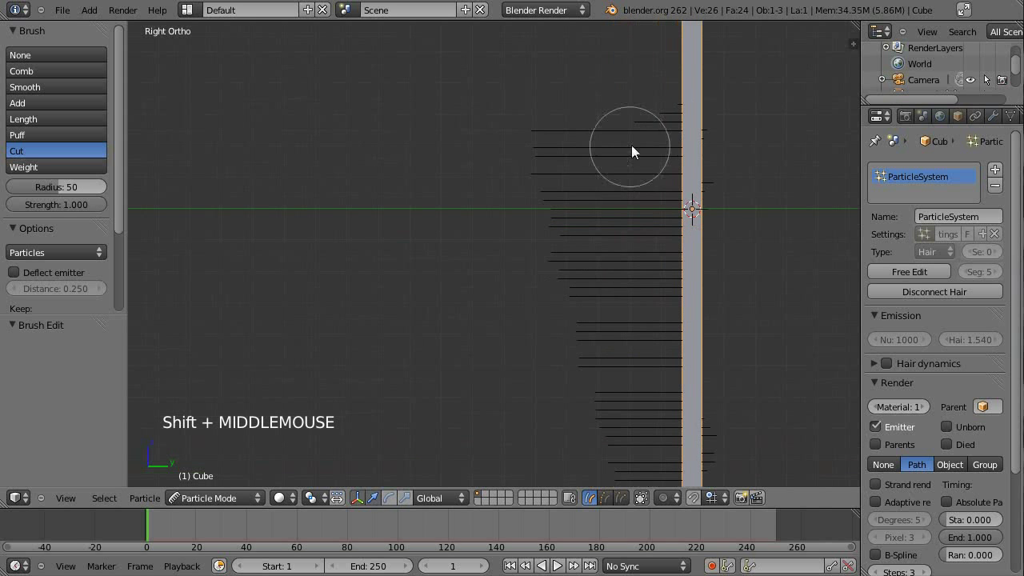
left_click_drag(644, 118, 639, 418)
mouse_move(639, 418)
middle_mouse_down("shift")
mouse_move(624, 312)
mouse_move(633, 126)
middle_mouse_up("shift")
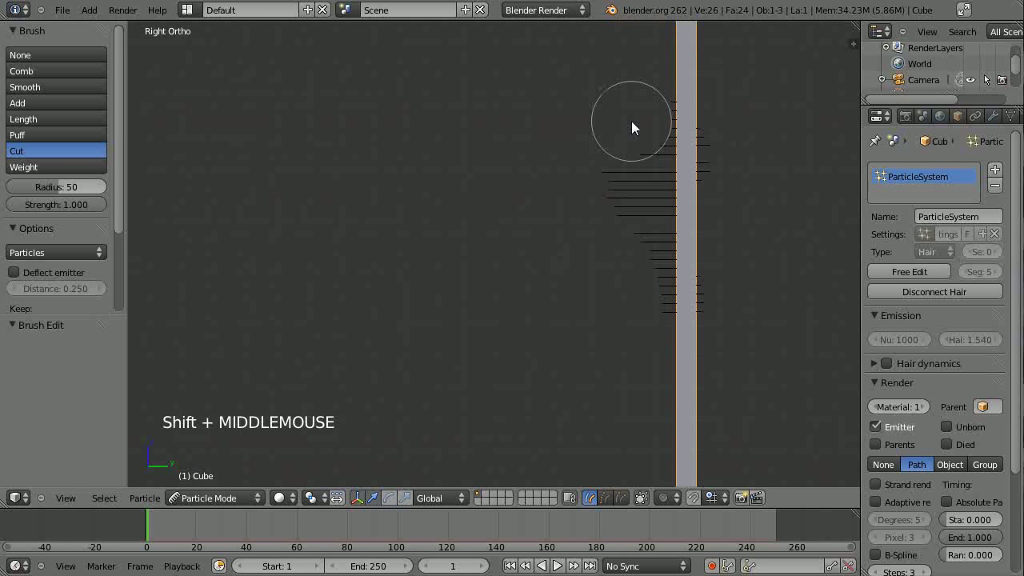
mouse_move(633, 126)
left_mouse_down()
mouse_move(638, 284)
mouse_move(638, 180)
left_mouse_up()
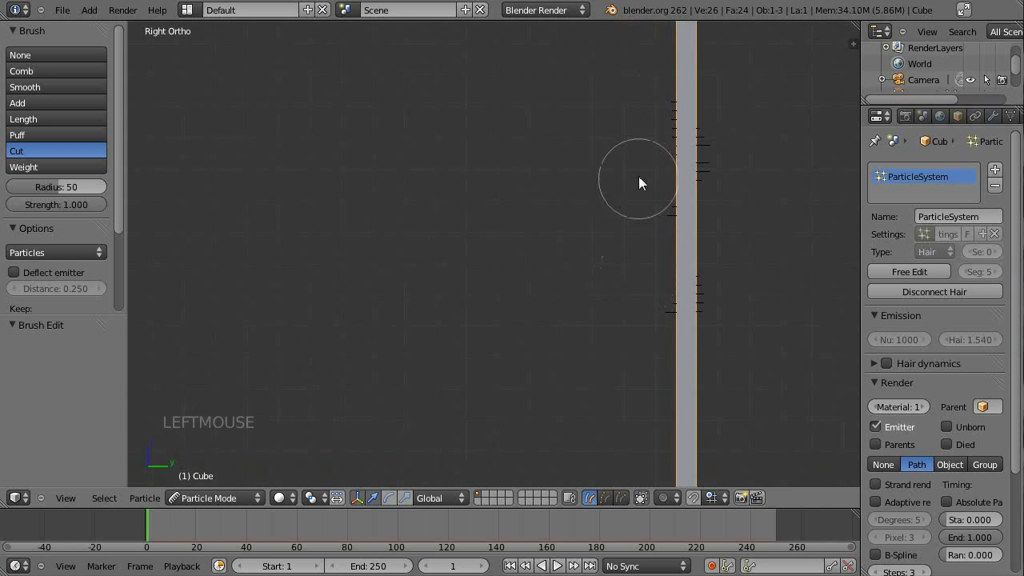
- Go to the front orthographic view and set up the Comb brush with radius 100 and strength 0.468
scroll(698, 220, "down", 5)
key("KP_1")
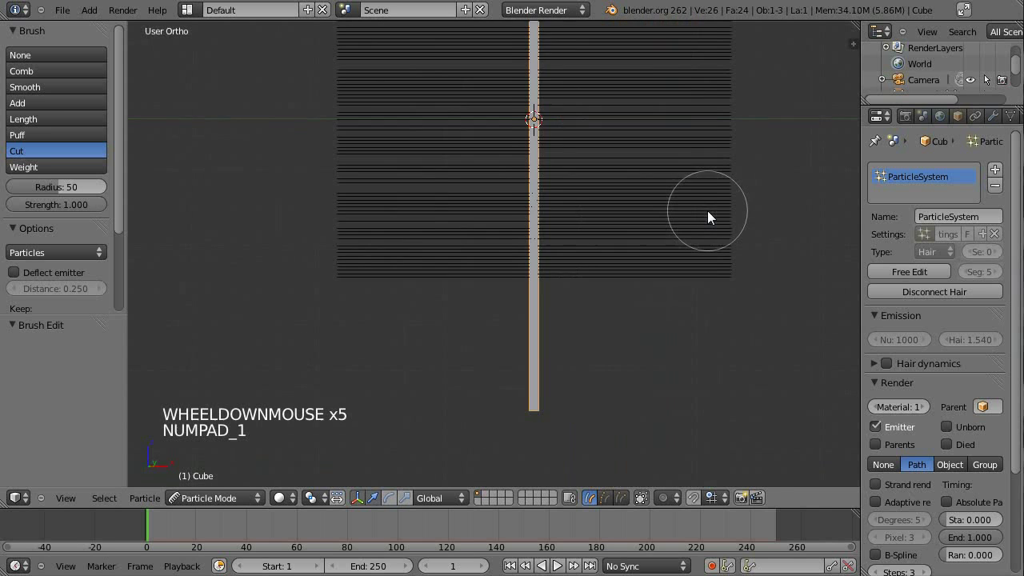
scroll(721, 205, "down", 4)
middle_click_drag(663, 190, 648, 240, "shift")
middle_click_drag(648, 240, 659, 212)
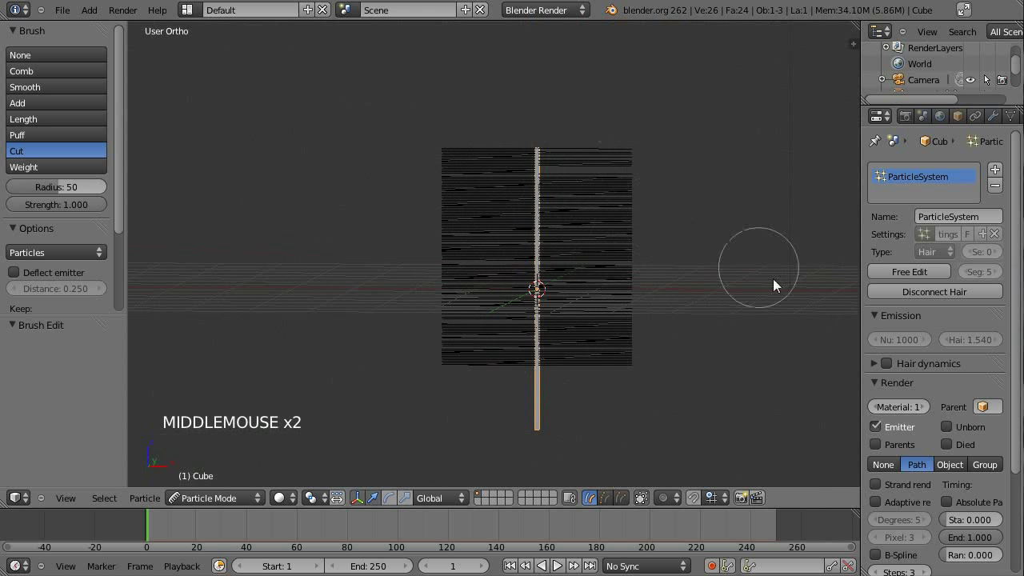
middle_click_drag(580, 297, 606, 296)
key("KP_1")
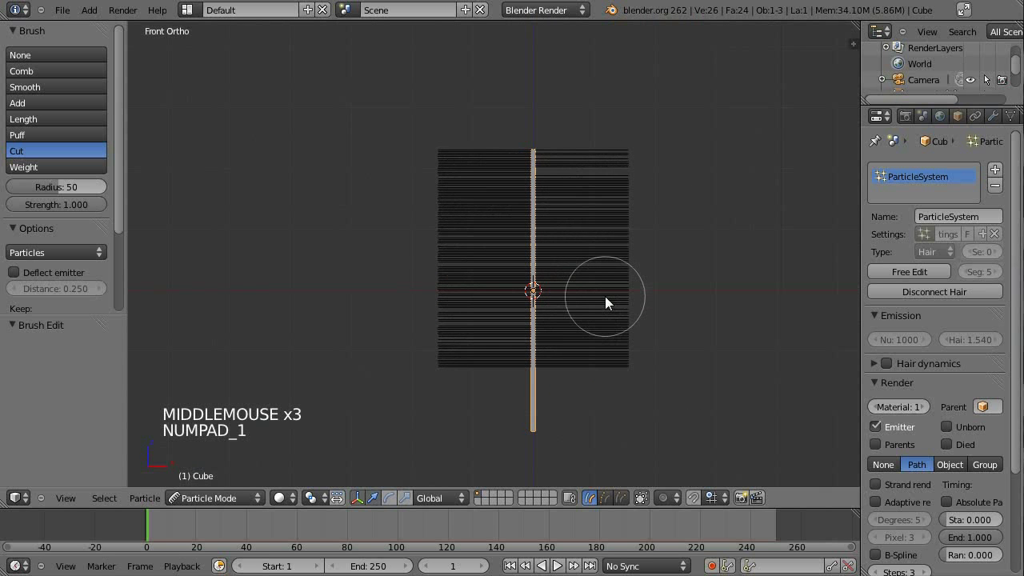
left_click(56, 71)
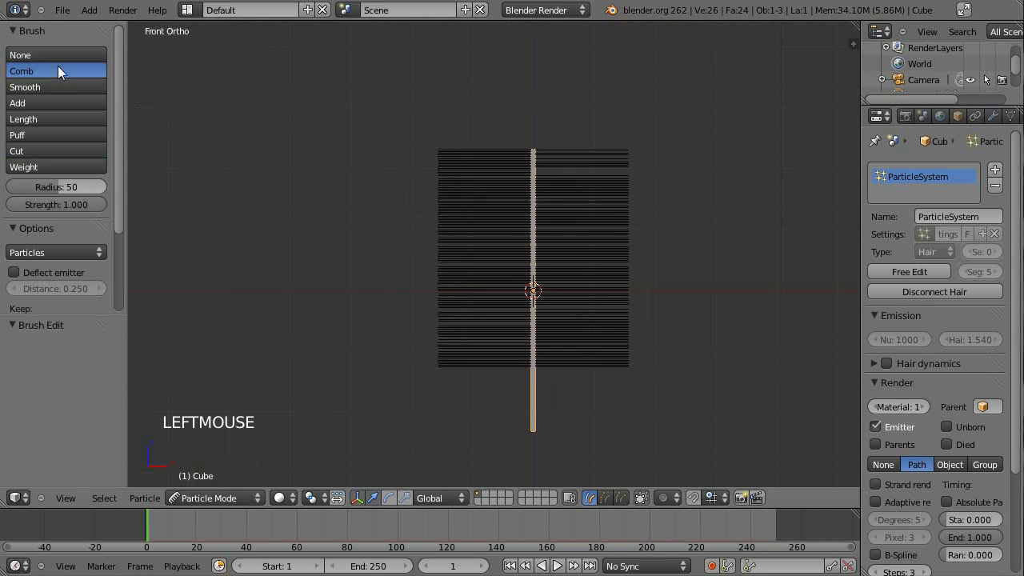
scroll(535, 253, "up", 3)
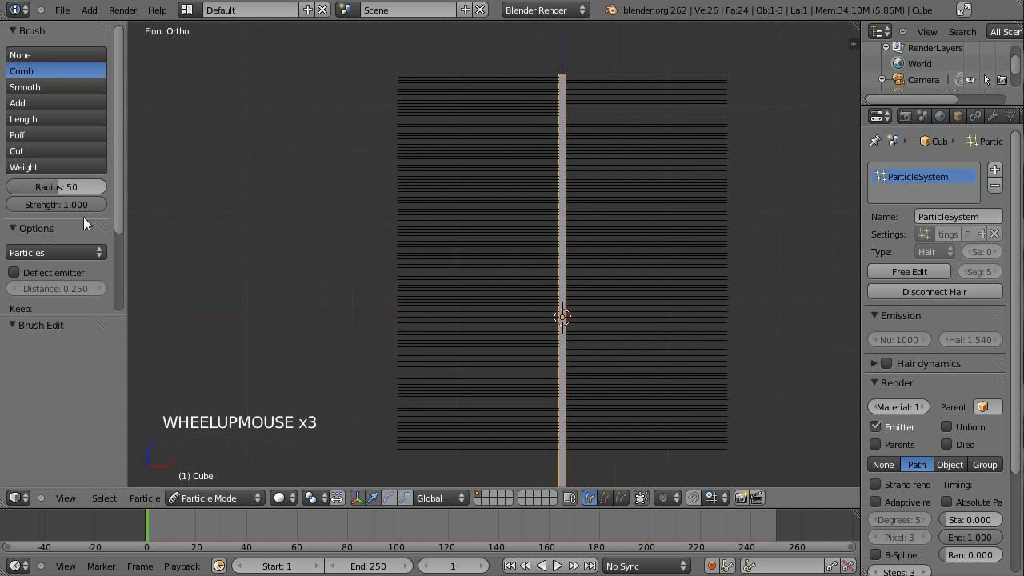
left_click_drag(67, 186, 68, 207)
scroll(617, 334, "down", 3)
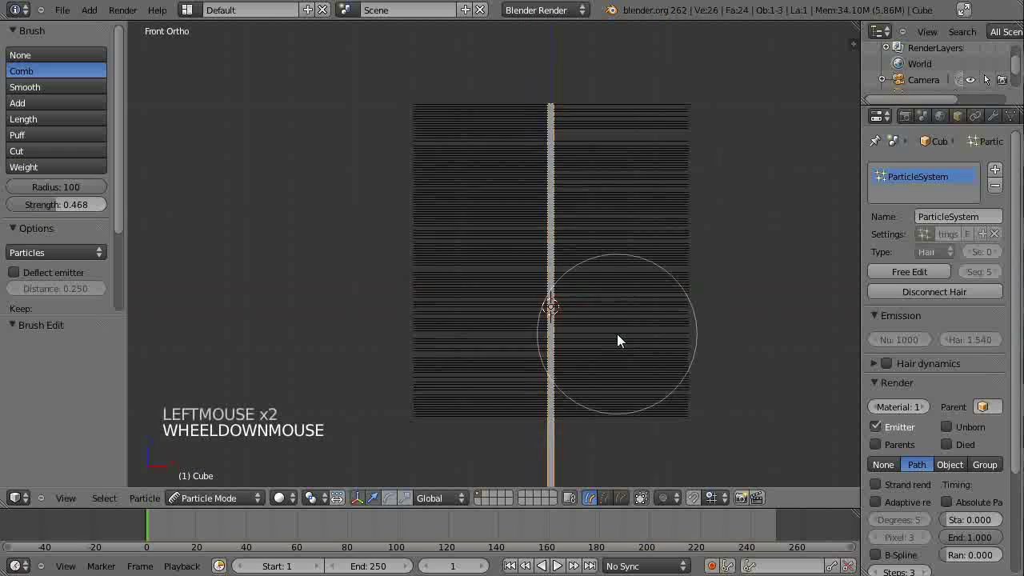
- Comb the strands on the rod's +X side upward into a curved feather shape
left_click_drag(612, 371, 834, 158)
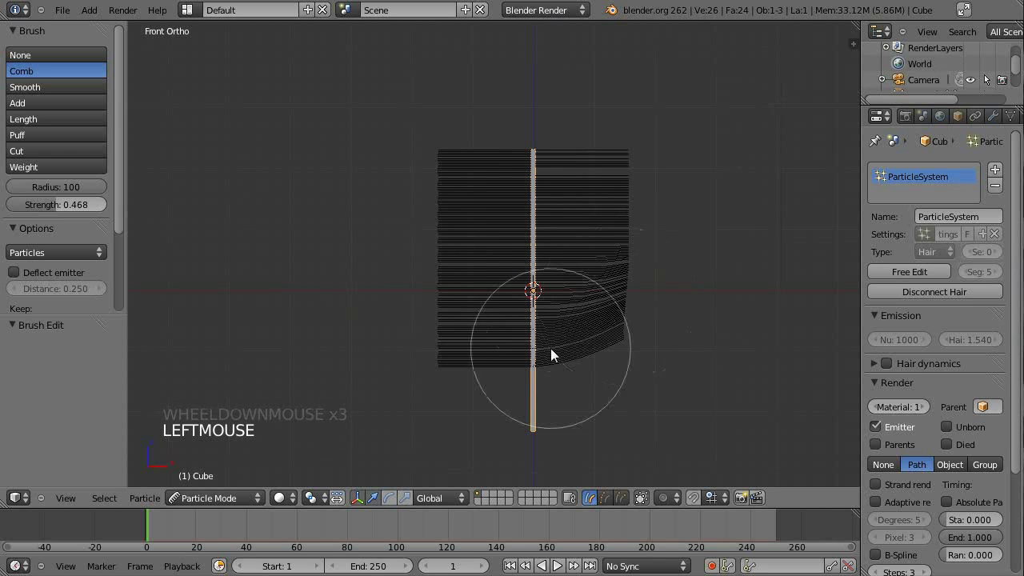
mouse_move(551, 354)
left_mouse_down()
mouse_move(559, 292)
mouse_move(776, 71)
left_mouse_up()
mouse_move(563, 222)
left_mouse_down()
mouse_move(595, 136)
mouse_move(607, 28)
mouse_move(567, 158)
mouse_move(552, 51)
mouse_move(525, 89)
left_mouse_up()
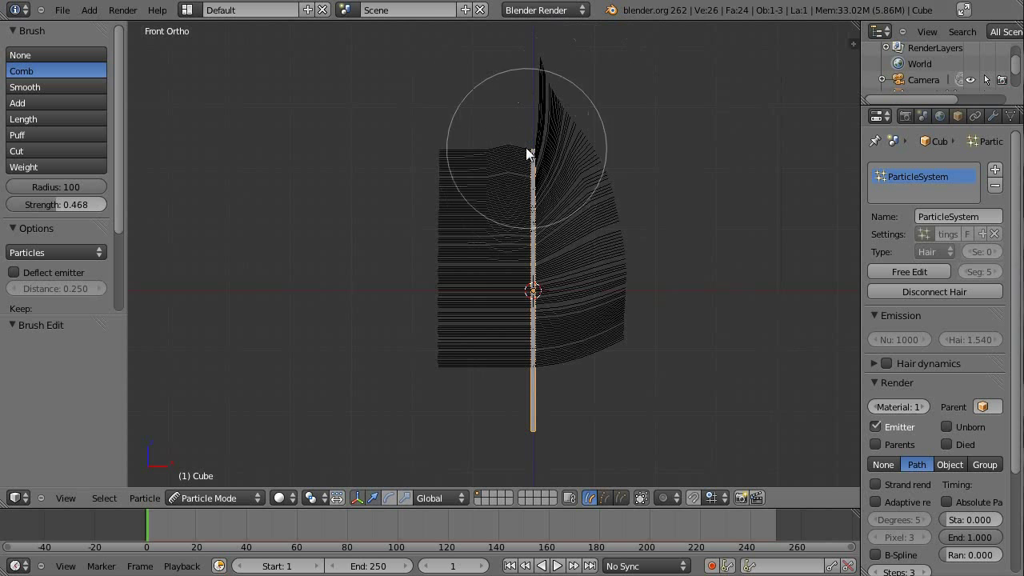
- Comb the strands on the rod's -X side upward into a curve matching the other side
mouse_move(487, 382)
left_mouse_down()
mouse_move(410, 260)
mouse_move(393, 178)
mouse_move(498, 258)
mouse_move(438, 190)
mouse_move(435, 87)
mouse_move(444, 64)
mouse_move(495, 154)
mouse_move(476, 115)
mouse_move(524, 23)
left_mouse_up()
scroll(541, 152, "up", 1)
mouse_move(541, 152)
middle_mouse_down("shift")
mouse_move(560, 274)
mouse_move(521, 381)
middle_mouse_up("shift")
scroll(564, 276, "up", 3)
left_click_drag(521, 382, 533, 184)
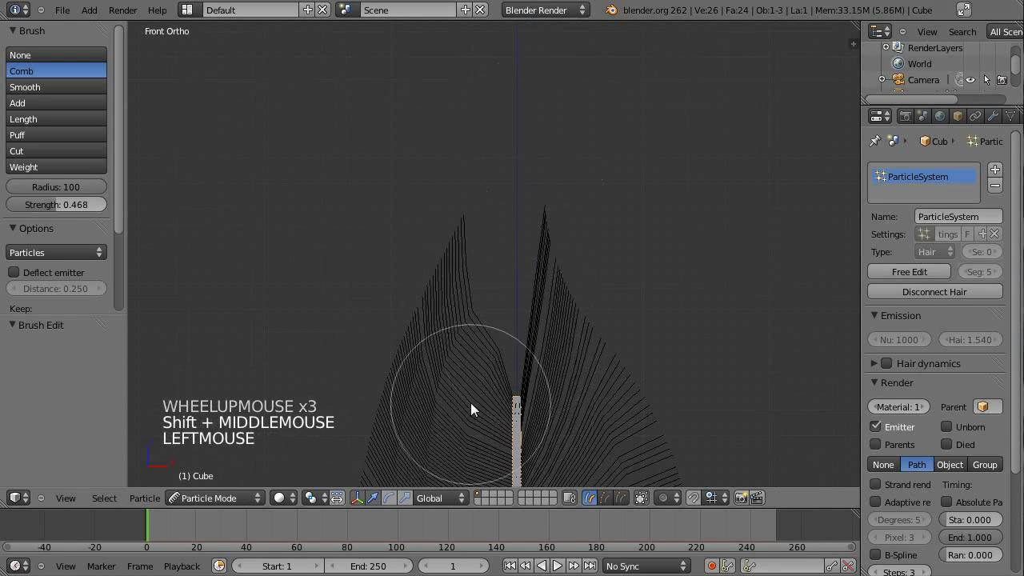
- Comb the -X strands at the rod's tip upward and inward toward the rod's axis
left_click_drag(470, 403, 520, 221)
left_click_drag(510, 394, 563, 254)
left_click_drag(488, 342, 547, 66)
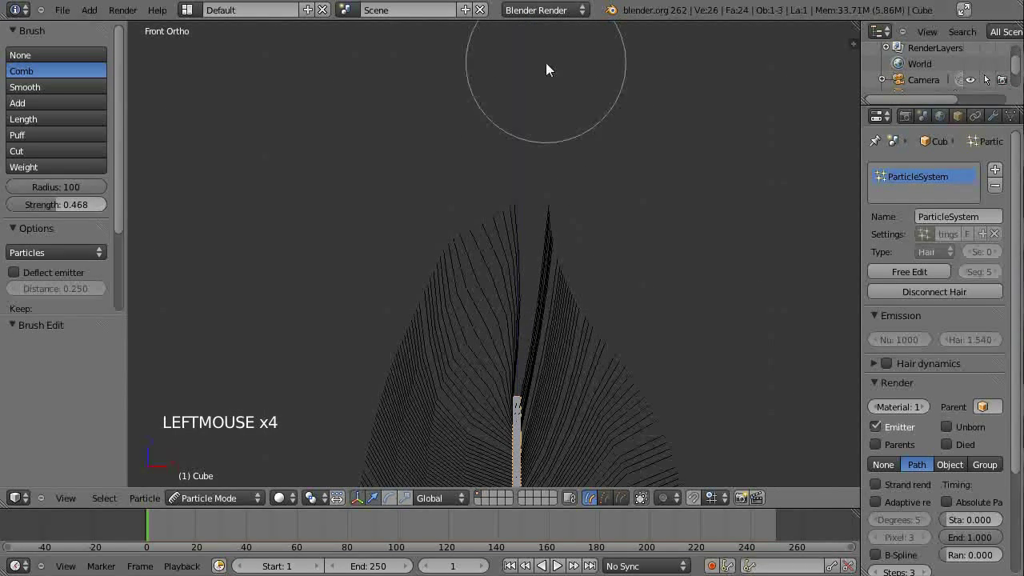
left_click_drag(512, 256, 521, 114)
scroll(477, 395, "down", 3)
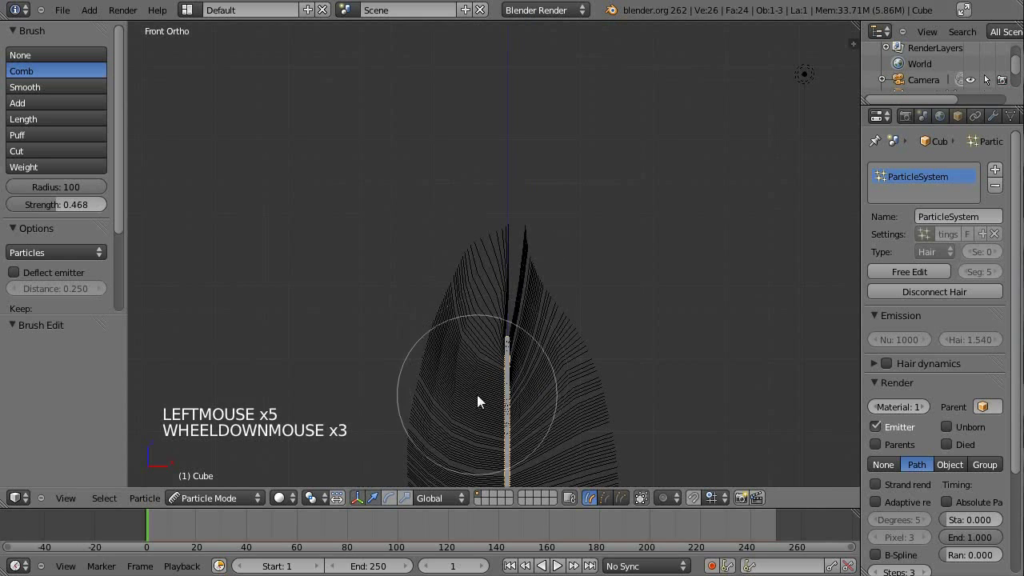
- Comb the strands on the +X side of the feather's tip upward and inward toward the rod's axis
scroll(439, 327, "up", 5)
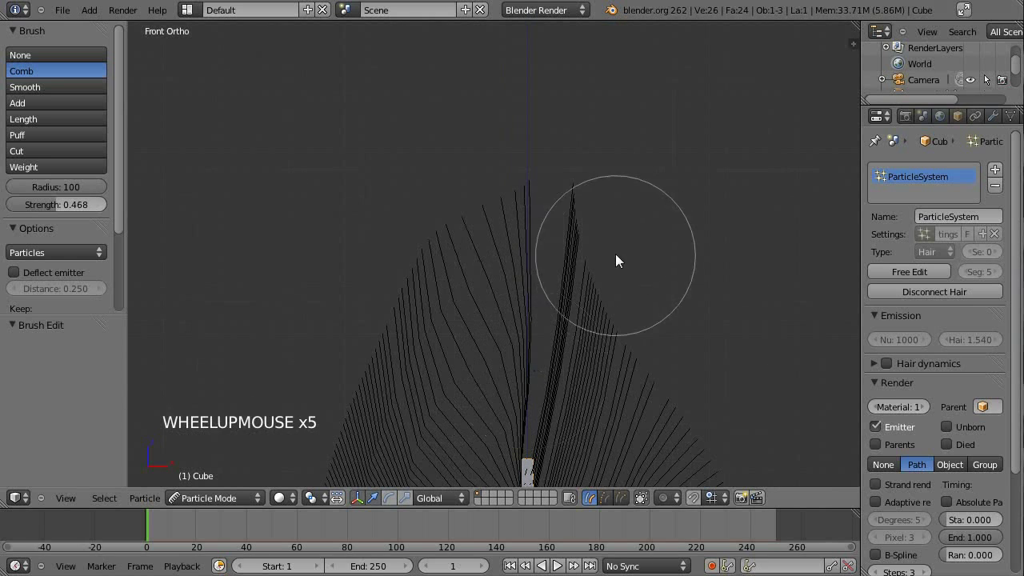
left_click_drag(617, 258, 558, 125)
scroll(557, 441, "down", 1)
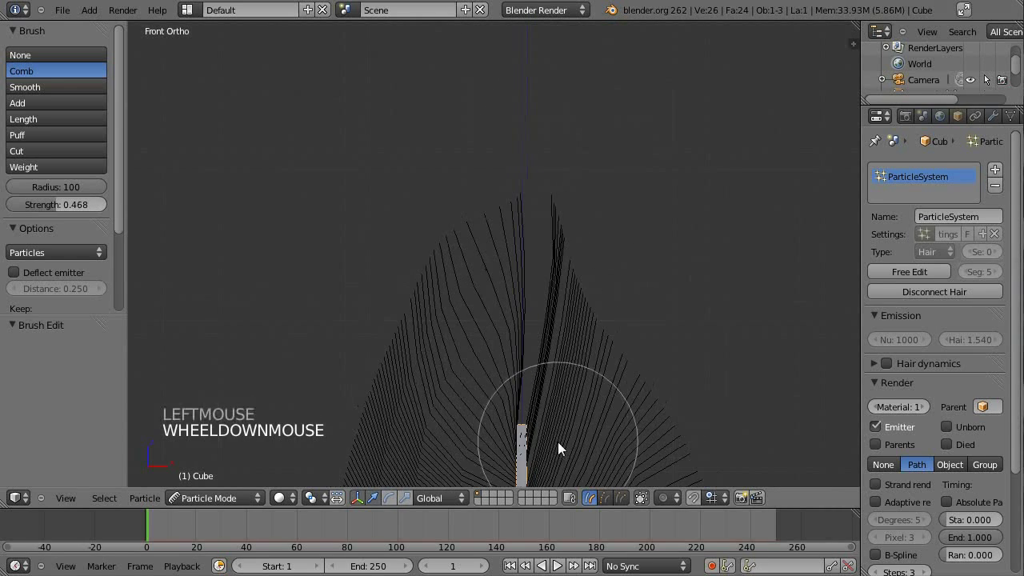
middle_click_drag(557, 441, 545, 349, "shift")
scroll(547, 421, "up", 2)
left_click_drag(548, 422, 509, 72)
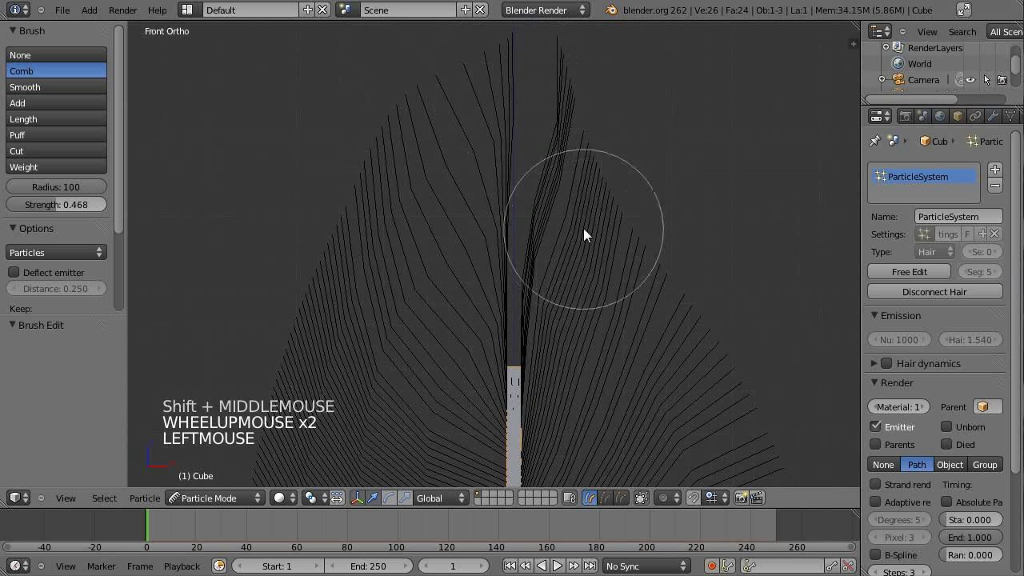
mouse_move(585, 232)
left_mouse_down()
mouse_move(556, 52)
mouse_move(579, 109)
mouse_move(569, 75)
left_mouse_up()
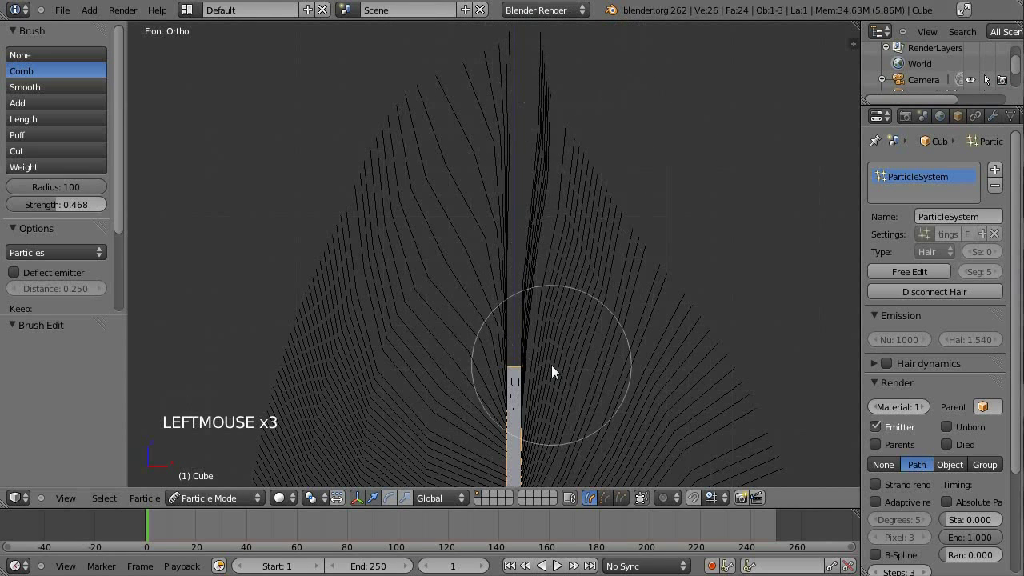
mouse_move(523, 377)
left_mouse_down()
mouse_move(545, 248)
mouse_move(539, 130)
left_mouse_up()
middle_click_drag(539, 130, 564, 261, "shift")
left_click_drag(564, 262, 535, 144)
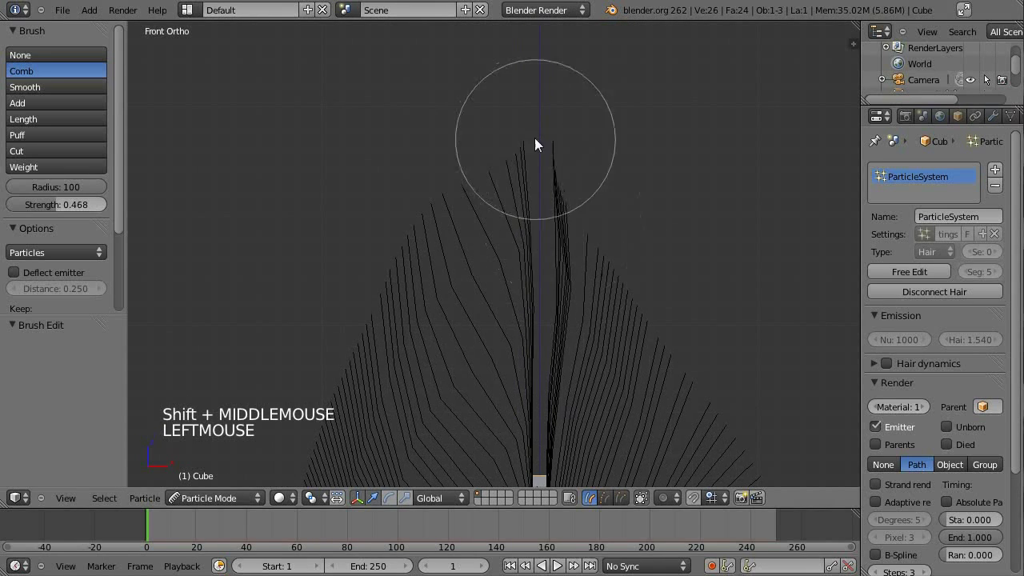
mouse_move(585, 229)
left_mouse_down()
mouse_move(576, 196)
mouse_move(603, 206)
mouse_move(603, 231)
left_mouse_up()
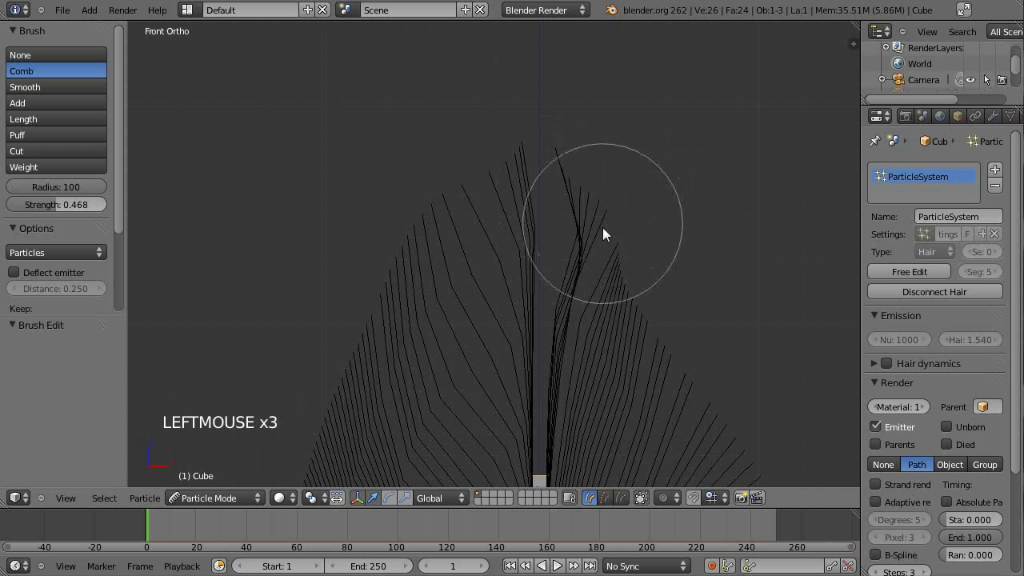
- Comb the innermost tip strands toward +X to even out the gap above the rod's end
scroll(595, 254, "down", 1)
scroll(638, 272, "up", 4)
scroll(572, 347, "down", 5)
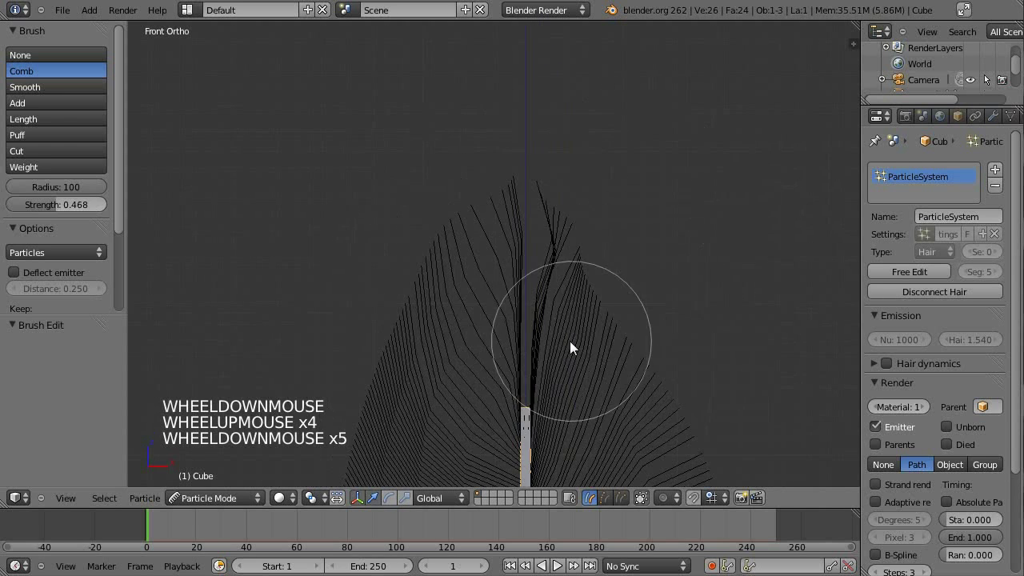
scroll(560, 302, "up", 2)
scroll(546, 148, "up", 2)
mouse_move(527, 157)
left_mouse_down()
mouse_move(547, 134)
mouse_move(612, 91)
left_mouse_up()
left_click_drag(562, 254, 543, 237)
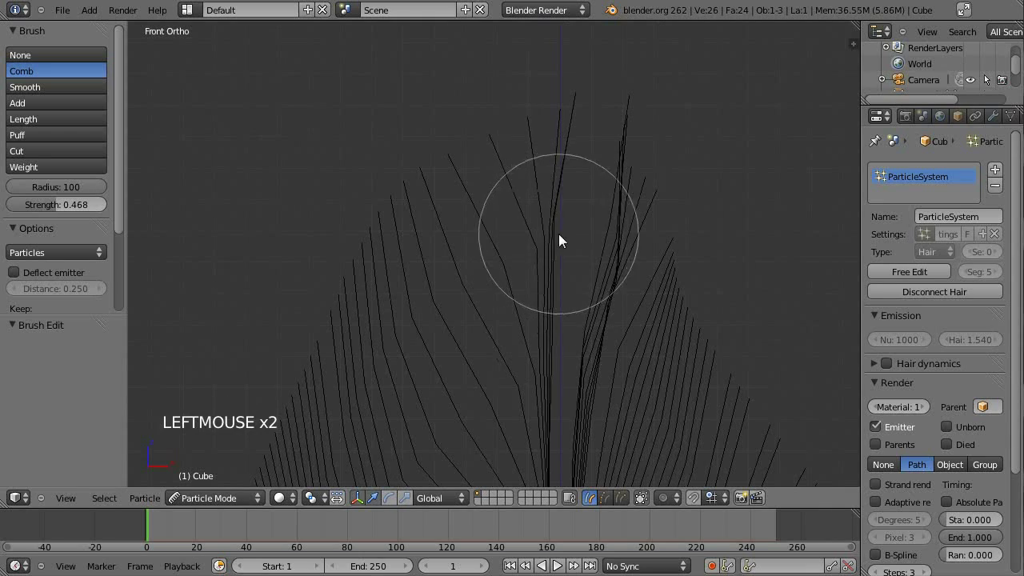
scroll(574, 234, "up", 1, "shift")
middle_click_drag(573, 235, 547, 169, "shift")
scroll(546, 284, "up", 1)
left_click_drag(546, 284, 560, 279)
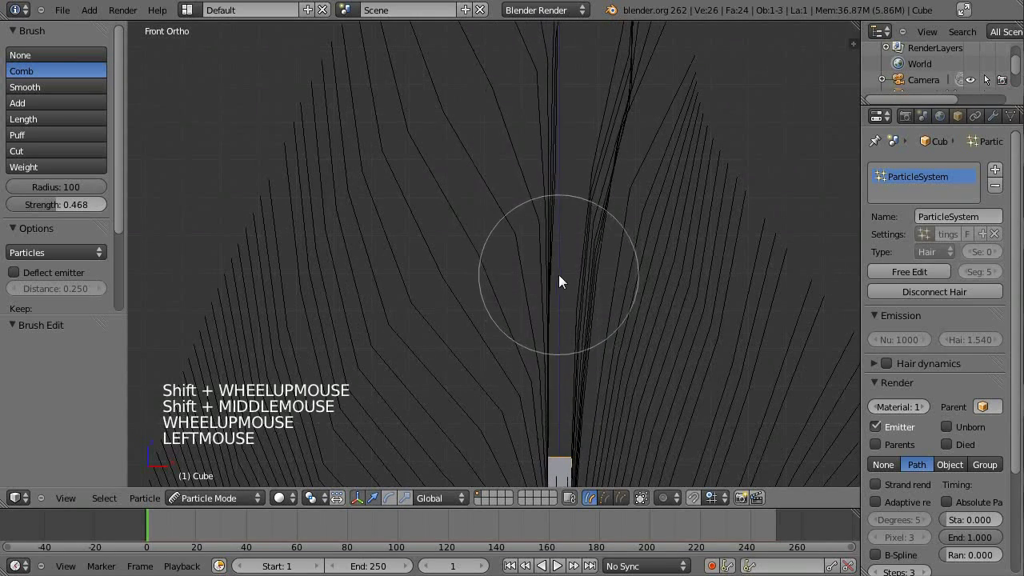
left_click_drag(545, 436, 571, 439)
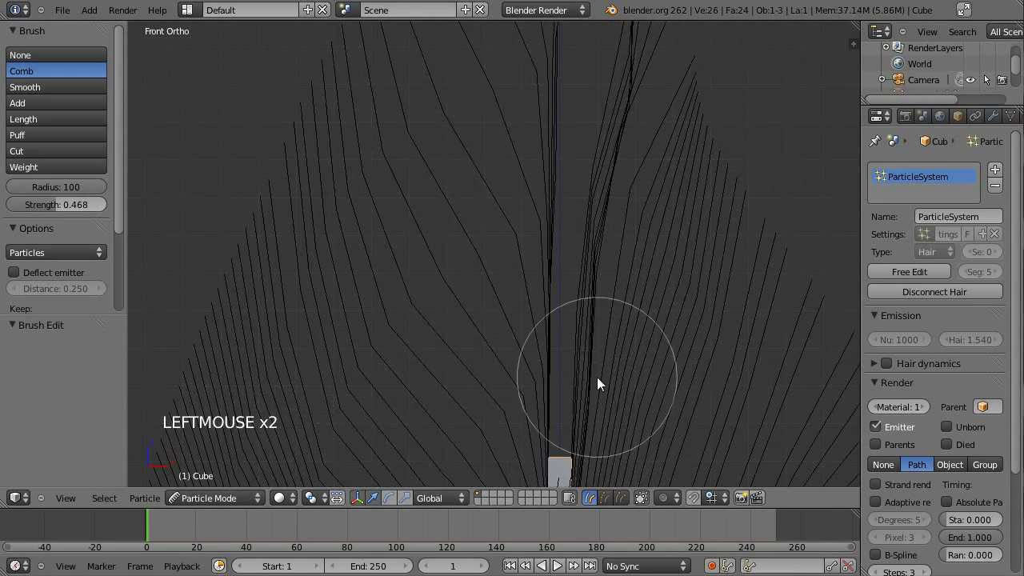
- Work close up on the bundled +X strands directly above the rod's end, combing them upward and apart
scroll(608, 392, "up", 3)
middle_click_drag(642, 436, 572, 328, "shift")
mouse_move(571, 328)
left_mouse_down()
mouse_move(543, 393)
mouse_move(564, 320)
left_mouse_up()
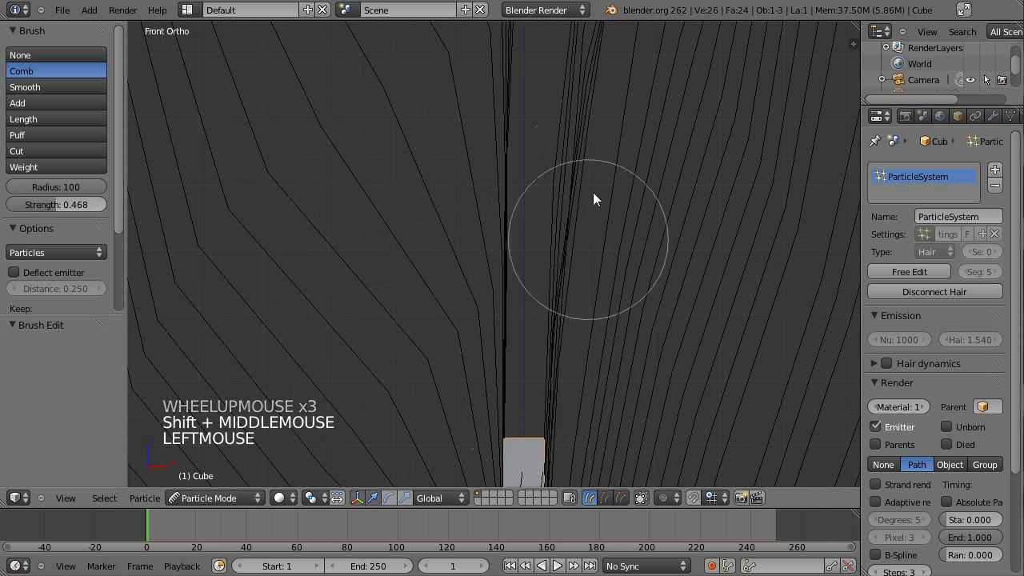
middle_click_drag(569, 80, 556, 355, "shift")
mouse_move(556, 355)
left_mouse_down()
mouse_move(608, 277)
mouse_move(601, 179)
mouse_move(622, 195)
mouse_move(637, 137)
left_mouse_up()
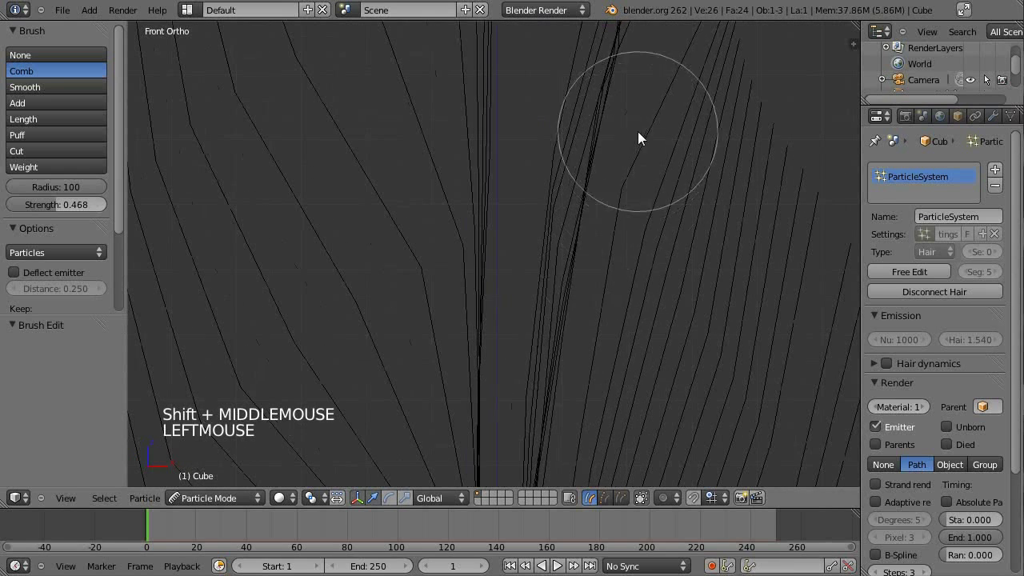
middle_click_drag(637, 137, 613, 258, "shift")
middle_click_drag(578, 119, 548, 248, "shift")
mouse_move(548, 248)
left_mouse_down()
mouse_move(573, 102)
mouse_move(554, 111)
mouse_move(611, 117)
mouse_move(715, 152)
mouse_move(636, 150)
mouse_move(801, 219)
mouse_move(702, 170)
mouse_move(599, 138)
mouse_move(702, 172)
mouse_move(612, 155)
mouse_move(742, 217)
mouse_move(562, 299)
mouse_move(499, 77)
mouse_move(594, 105)
mouse_move(494, 44)
mouse_move(652, 164)
mouse_move(562, 72)
mouse_move(670, 235)
left_mouse_up()
- Comb the outer strands along the feather's -X side upward and inward to narrow that side
scroll(434, 400, "down", 14)
middle_click_drag(557, 374, 564, 201, "shift")
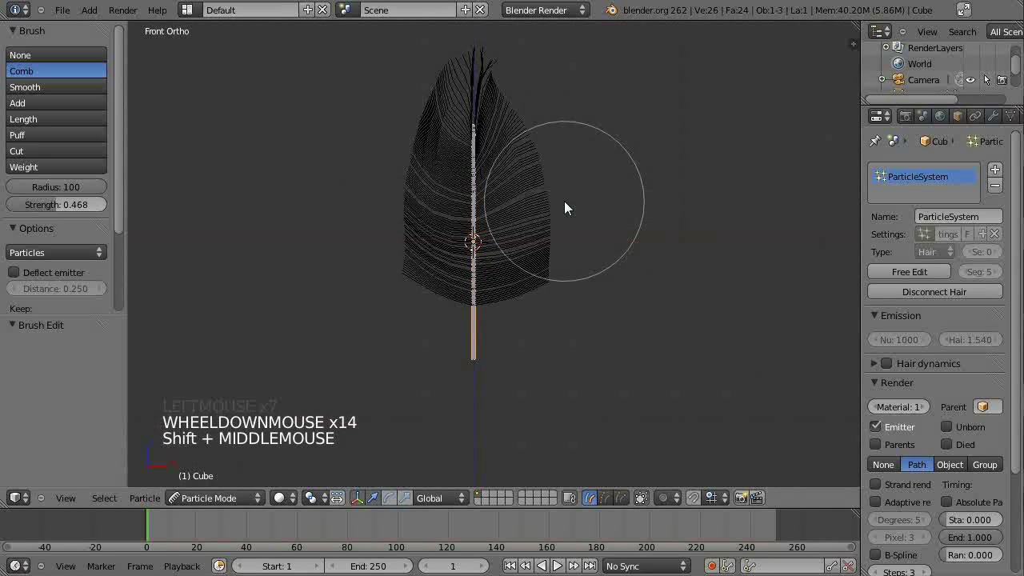
scroll(564, 203, "up", 1, "shift")
scroll(564, 203, "up", 2)
left_click_drag(509, 368, 608, 281)
mouse_move(610, 110)
left_mouse_down()
mouse_move(327, 56)
mouse_move(430, 51)
mouse_move(419, 213)
left_mouse_up()
middle_click_drag(419, 213, 408, 337, "shift")
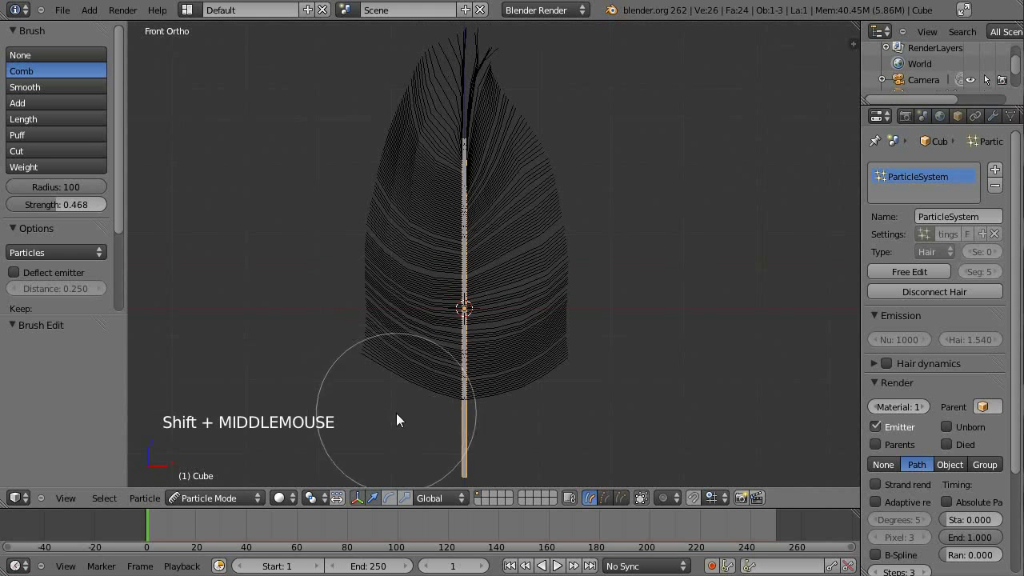
mouse_move(397, 419)
left_mouse_down()
mouse_move(379, 423)
mouse_move(341, 307)
mouse_move(369, 111)
left_mouse_up()
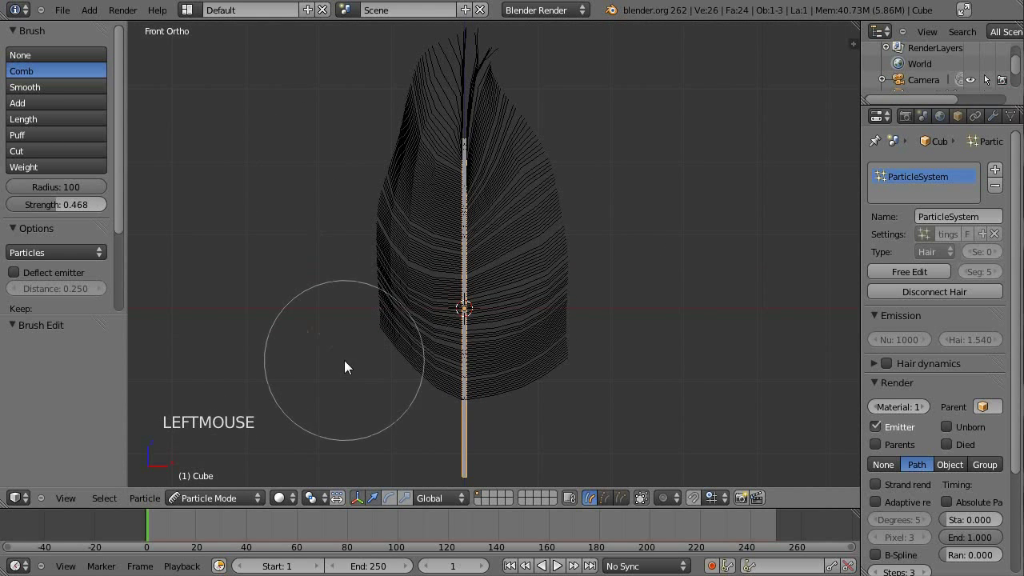
- Comb the outer strands along the feather's +X side upward and inward to match the -X side
middle_click_drag(370, 114, 272, 192, "shift")
mouse_move(524, 432)
left_mouse_down()
mouse_move(516, 440)
mouse_move(525, 240)
mouse_move(542, 373)
mouse_move(492, 470)
left_mouse_up()
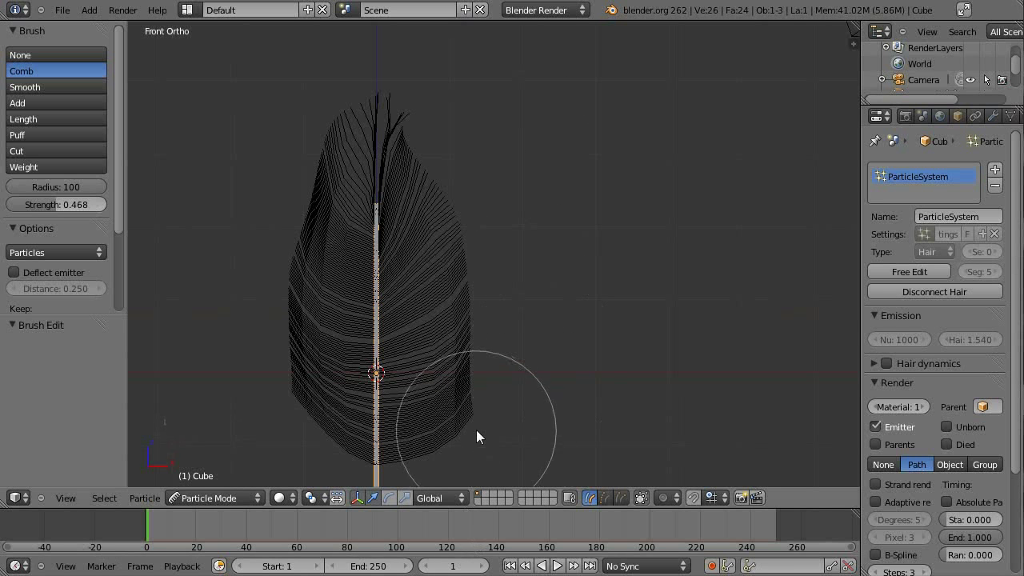
left_click_drag(477, 430, 521, 229)
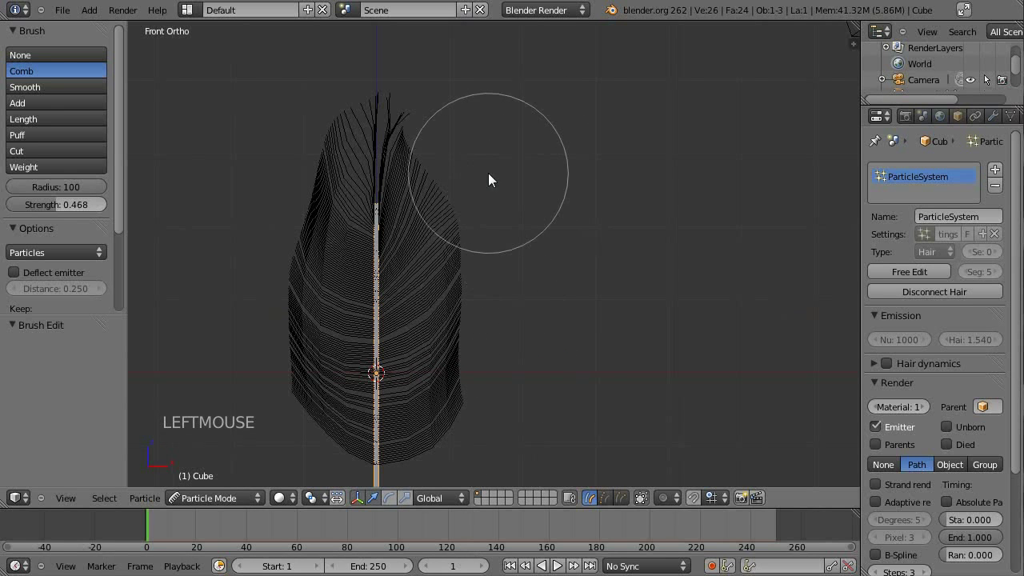
- Comb the split strands at the feather's tip upward and together into a point over the rod's axis
middle_click_drag(343, 213, 408, 360, "shift")
scroll(408, 364, "up", 3)
left_click_drag(419, 407, 422, 192)
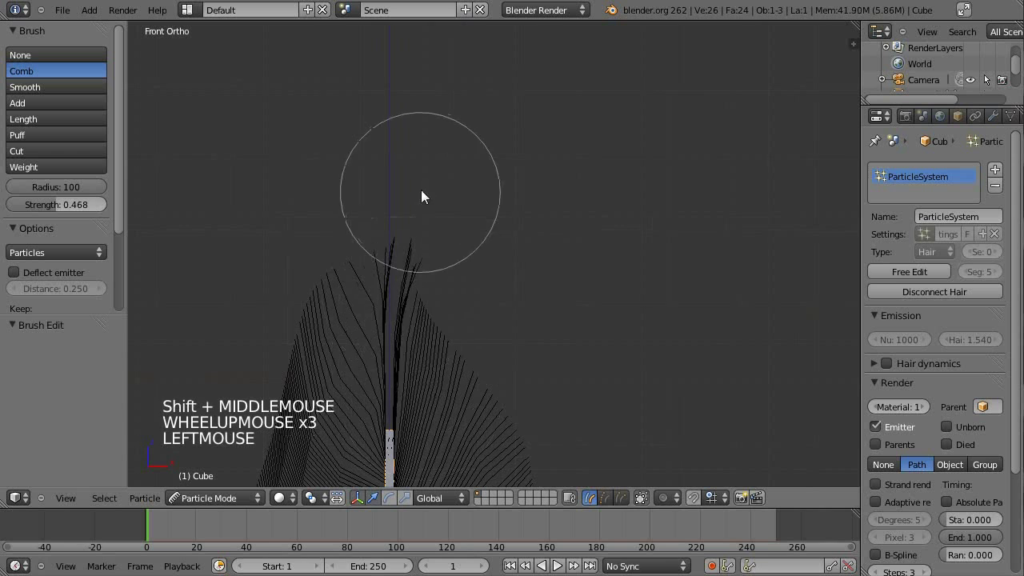
middle_click_drag(402, 334, 389, 213, "shift")
mouse_move(388, 213)
left_mouse_down()
mouse_move(357, 177)
mouse_move(400, 114)
mouse_move(422, 110)
mouse_move(599, 167)
mouse_move(580, 98)
mouse_move(592, 101)
mouse_move(572, 101)
mouse_move(509, 62)
mouse_move(557, 128)
left_mouse_up()
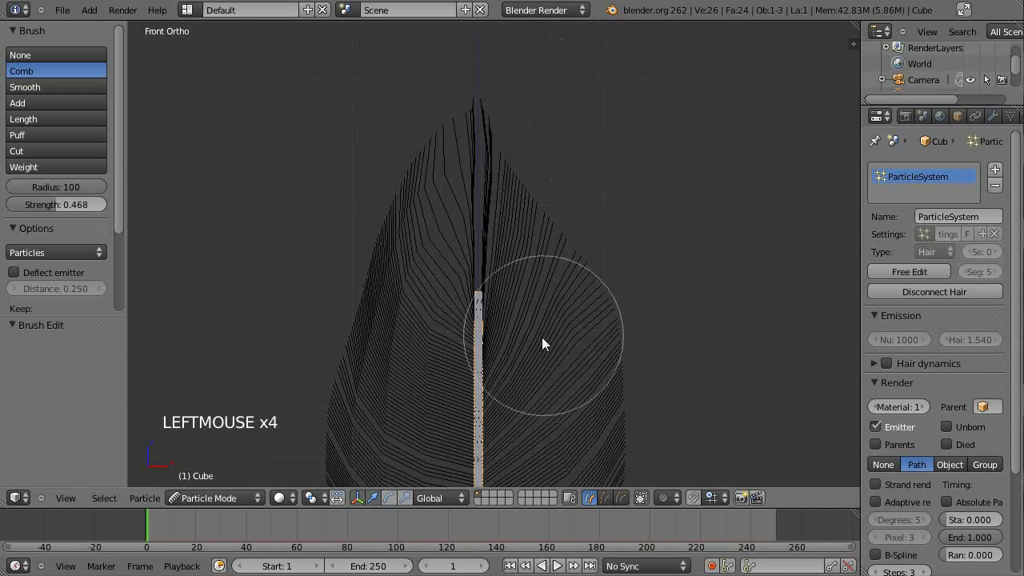
- Comb the lower +X strands upward and inward to round off the feather's lower corner
scroll(526, 348, "down", 10)
scroll(536, 364, "up", 8)
middle_click_drag(539, 371, 664, 341, "shift")
scroll(668, 319, "down", 2)
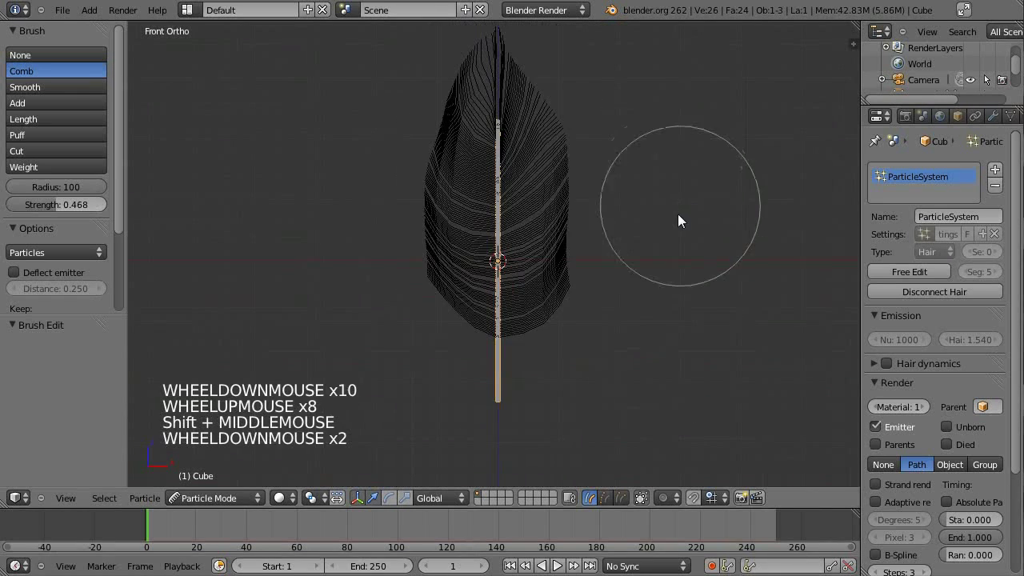
middle_click_drag(679, 222, 619, 297, "shift")
scroll(606, 452, "up", 2)
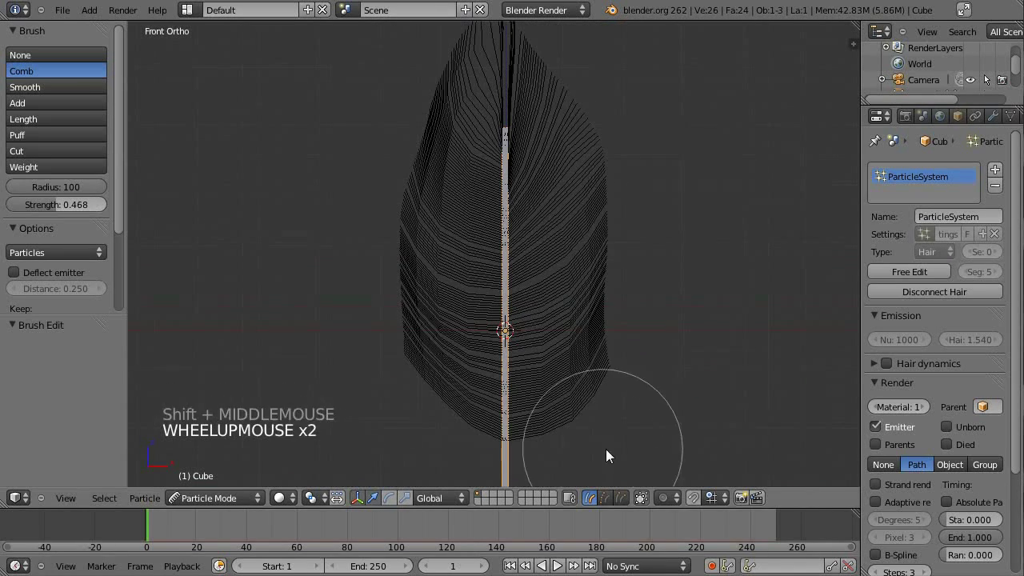
left_click(666, 334)
left_click(672, 384)
mouse_move(652, 367)
left_mouse_down()
mouse_move(573, 309)
mouse_move(612, 315)
left_mouse_up()
mouse_move(602, 264)
left_mouse_down()
mouse_move(605, 231)
mouse_move(521, 325)
left_mouse_up()
- Comb the lower -X strands upward and inward to round off the opposite lower corner
scroll(356, 416, "up", 2)
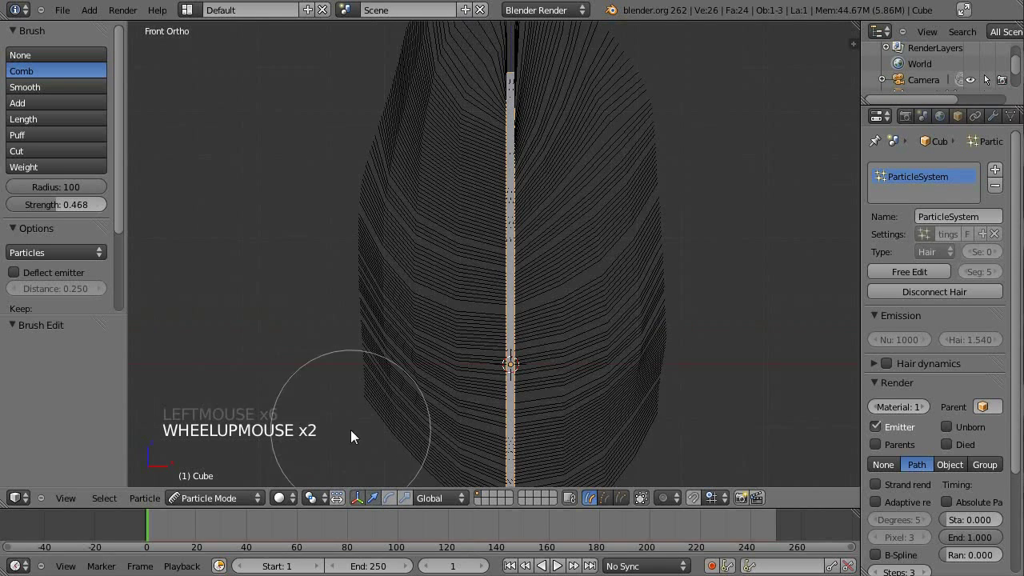
left_click(326, 443)
left_click(293, 375)
mouse_move(292, 369)
left_mouse_down()
mouse_move(371, 272)
mouse_move(365, 308)
mouse_move(420, 166)
mouse_move(394, 271)
left_mouse_up()
middle_click_drag(394, 271, 290, 373, "shift")
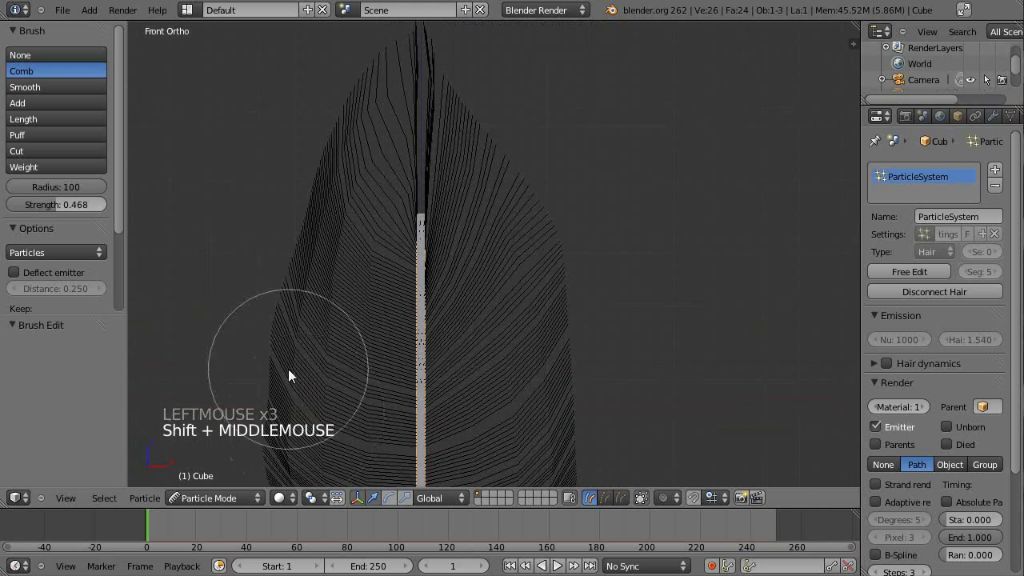
- Switch the feather to Object Mode and enable B-Spline interpolation in the particle system's render settings
scroll(396, 290, "down", 4)
scroll(66, 322, "down", 4)
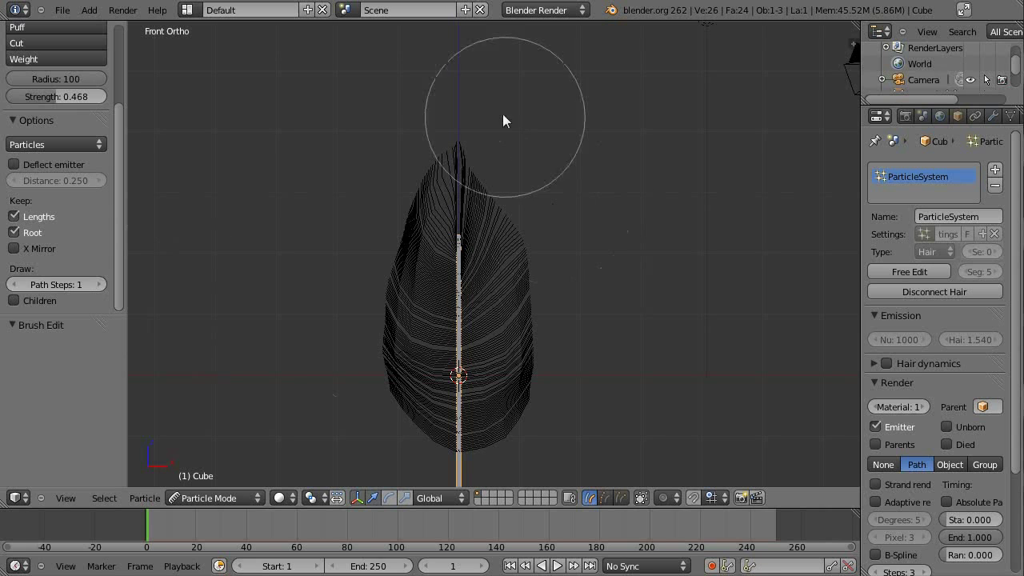
left_click(182, 502)
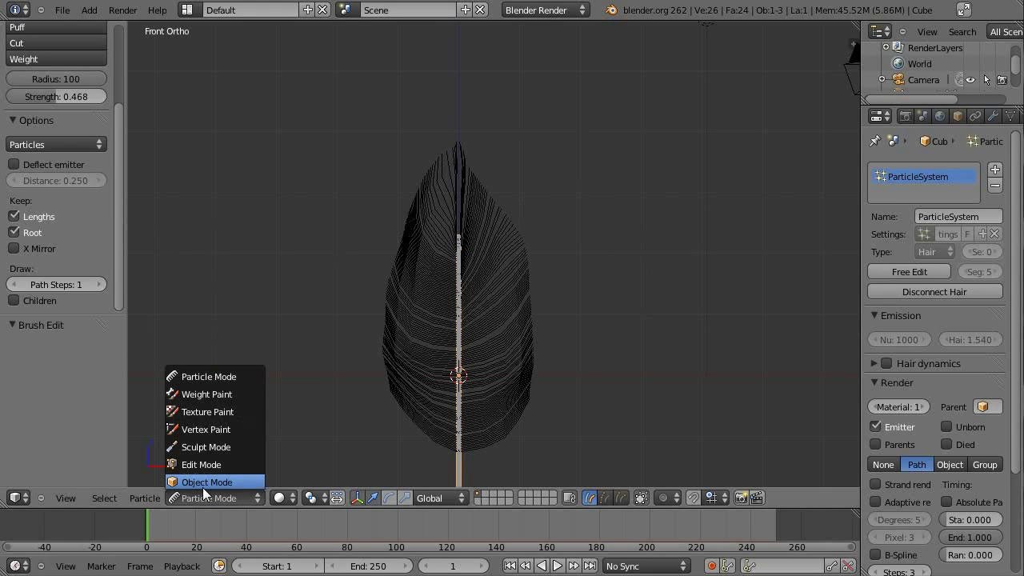
left_click(203, 485)
scroll(394, 409, "up", 4)
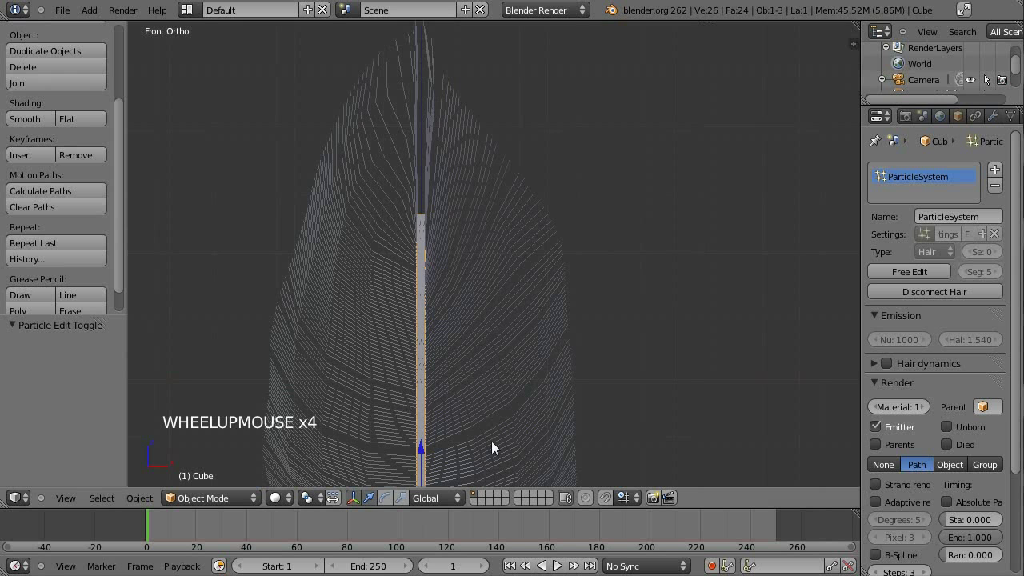
scroll(491, 441, "down", 4)
middle_click_drag(480, 278, 586, 210, "shift")
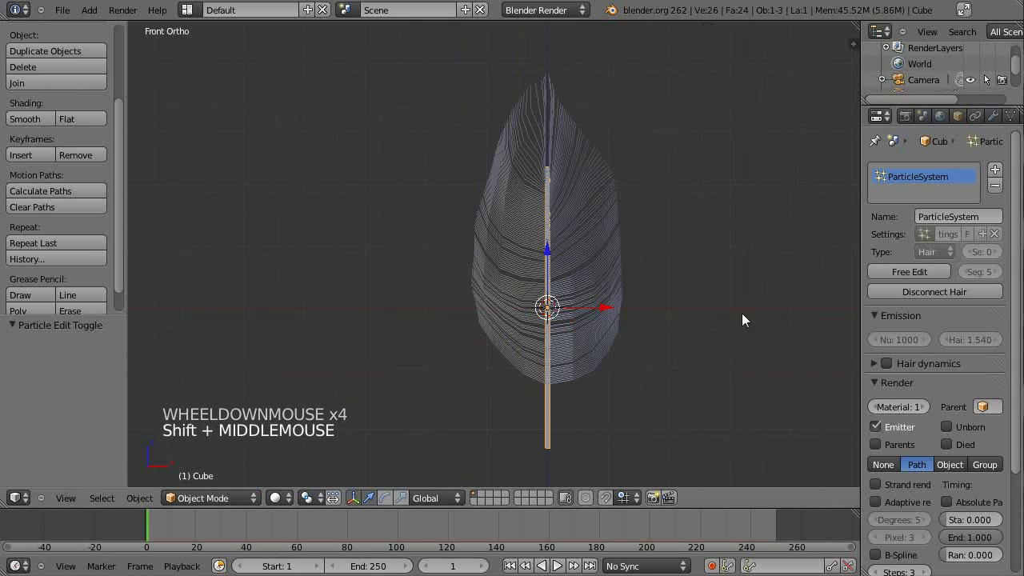
scroll(951, 472, "down", 5)
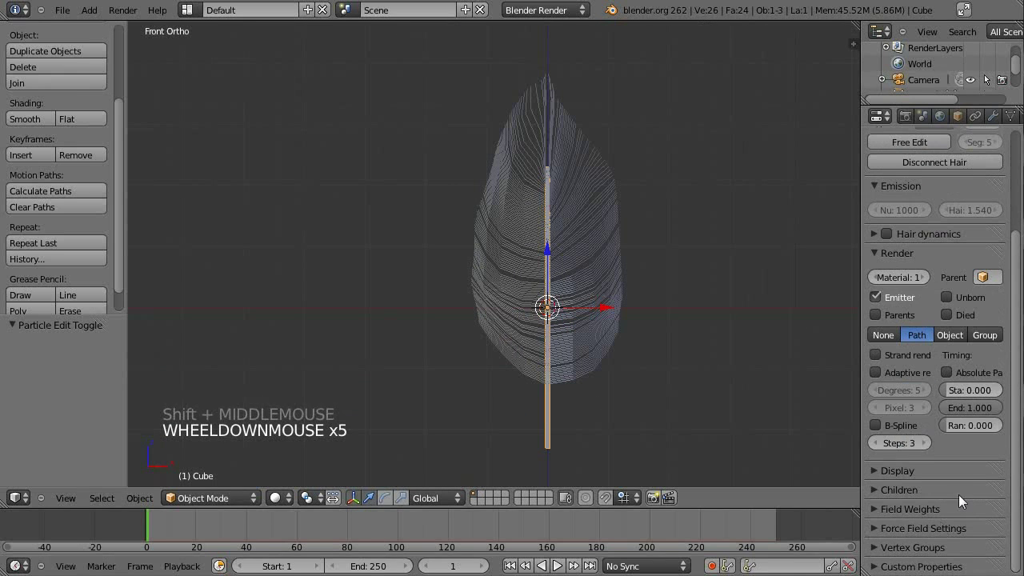
left_click(893, 427)
scroll(834, 376, "up", 3)
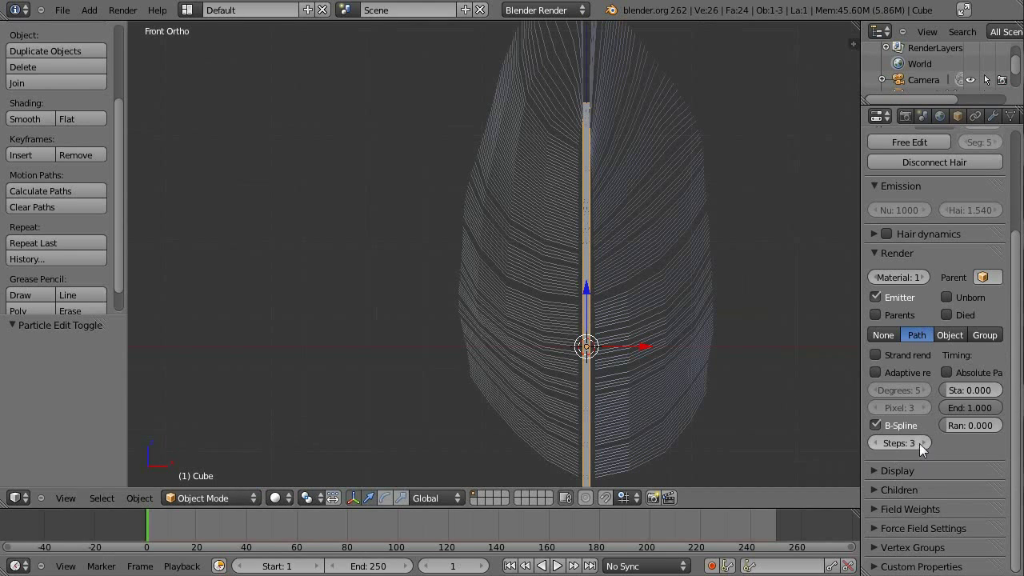
- Set the particle system's render steps to 4 and its display steps to 4
left_click(922, 444)
left_click(904, 472)
scroll(991, 524, "down", 1)
left_click(997, 550)
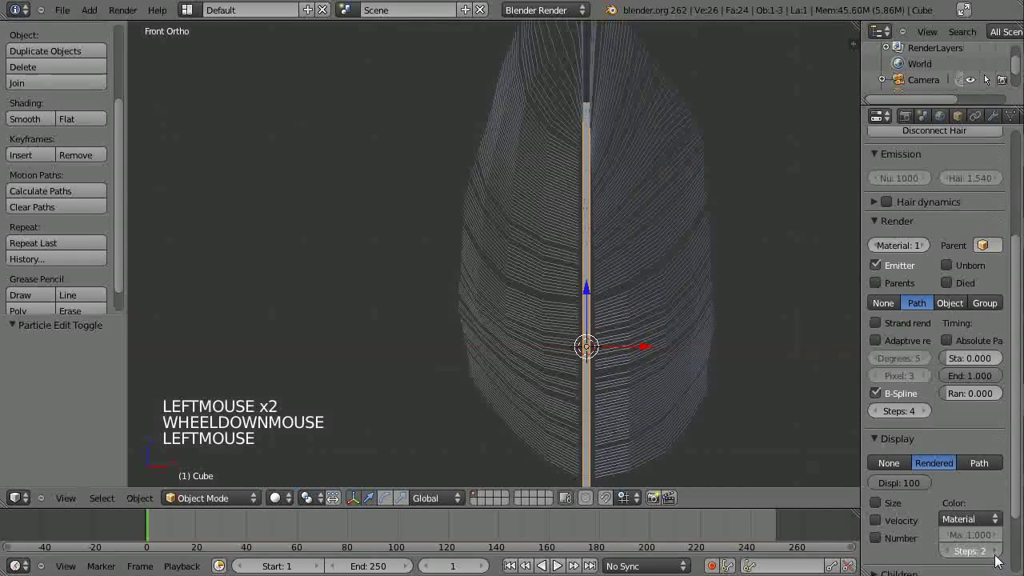
left_click(997, 551)
- Examine the smoothed strands up close and the overall shape of the whole feather
scroll(748, 424, "up", 4)
middle_click_drag(745, 409, 450, 252, "shift")
scroll(470, 179, "up", 1)
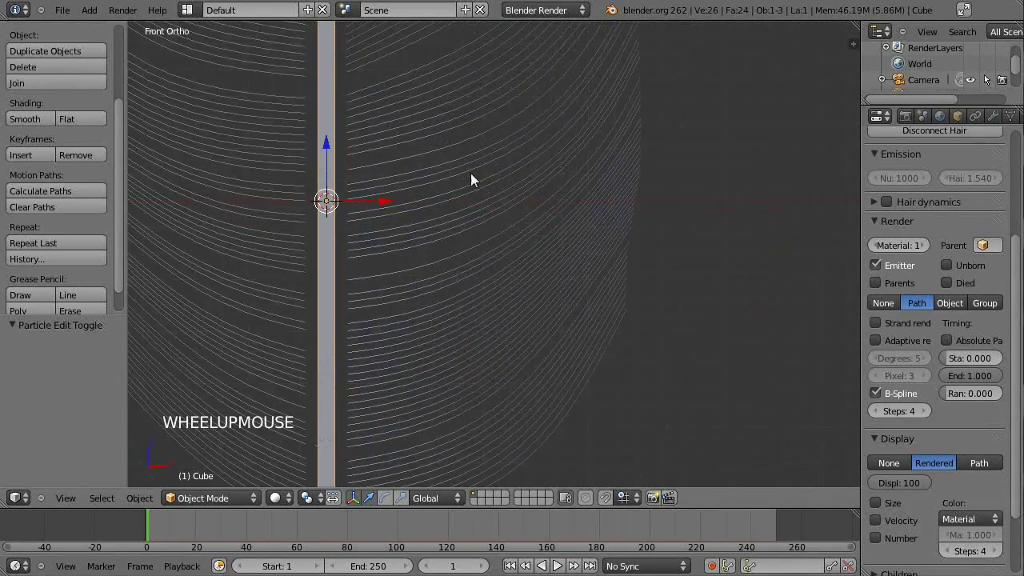
middle_click_drag(470, 179, 596, 398, "shift")
middle_click_drag(418, 207, 553, 153, "shift")
scroll(662, 382, "down", 6)
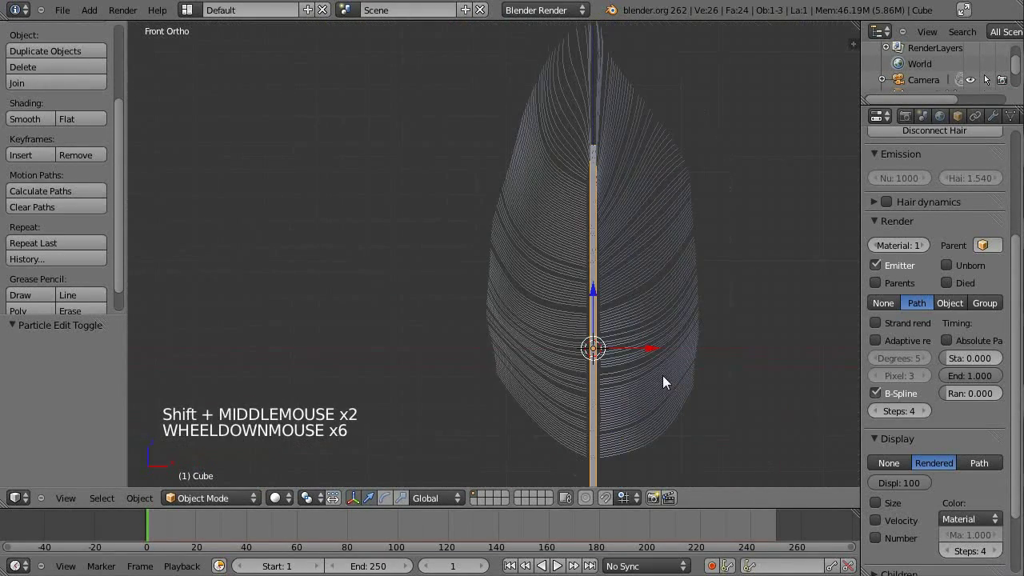
middle_click_drag(745, 194, 679, 290, "shift")
scroll(676, 286, "down", 2)
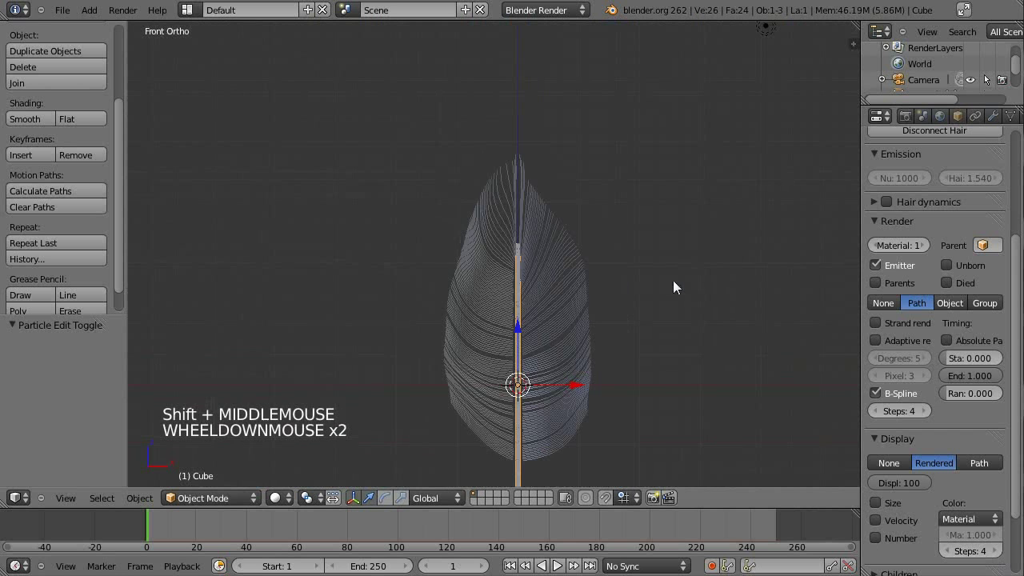
scroll(520, 333, "up", 1)
scroll(520, 333, "up", 2)
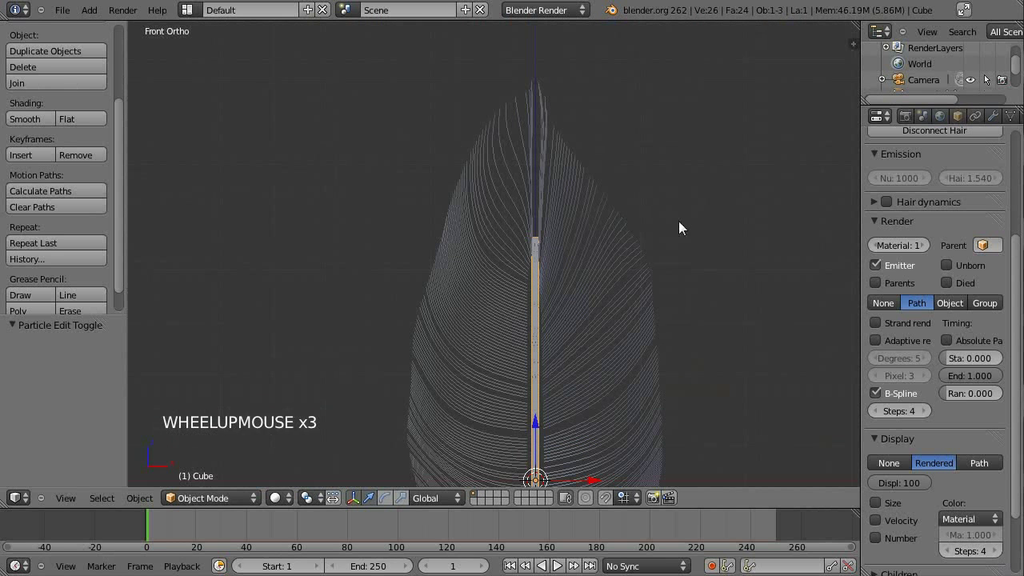
middle_click_drag(616, 407, 694, 355, "shift")
scroll(473, 325, "down", 4)
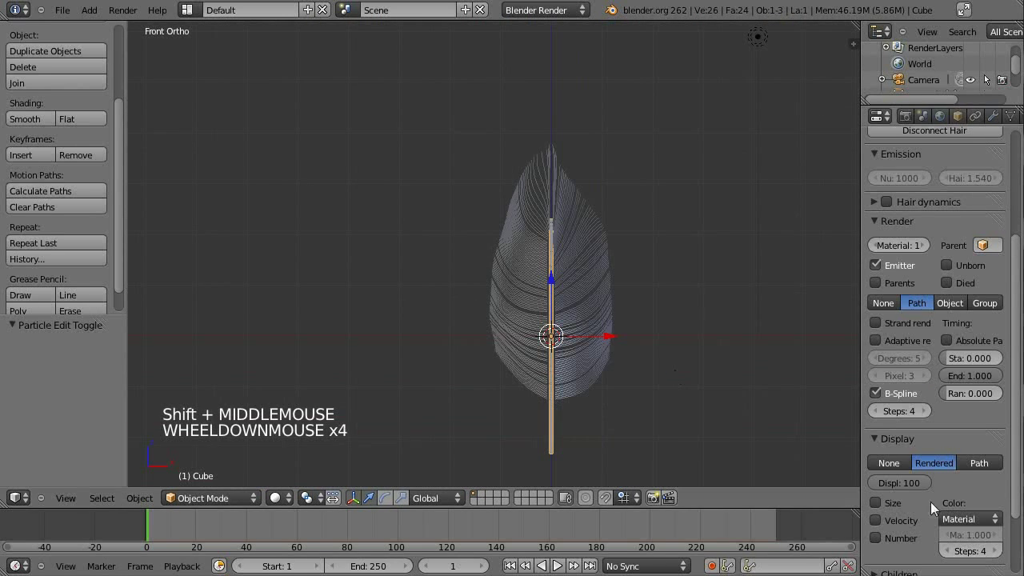
- Enable Simple children for the feather's hair particle system
scroll(931, 502, "down", 11)
left_click(912, 511)
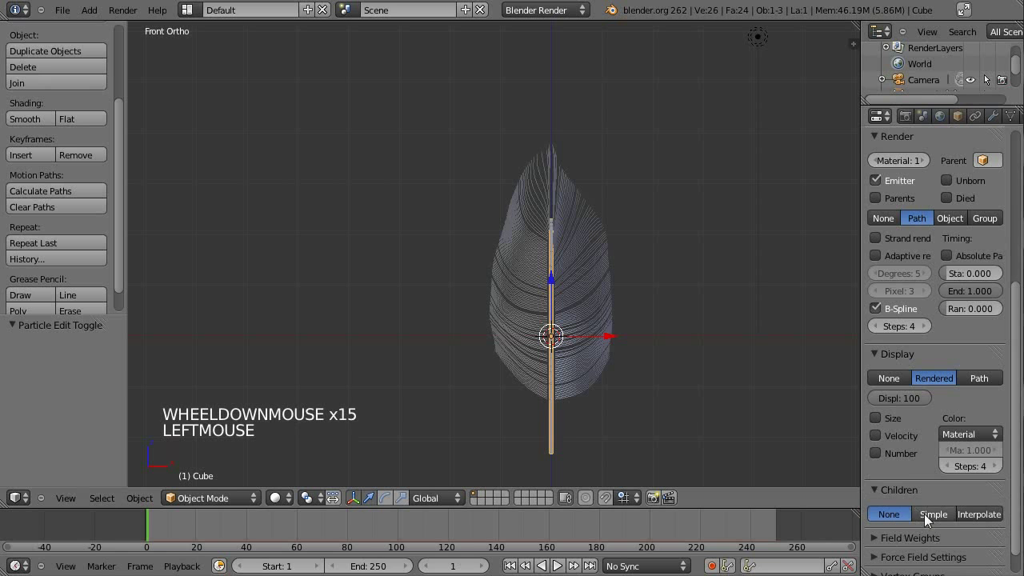
left_click(937, 515)
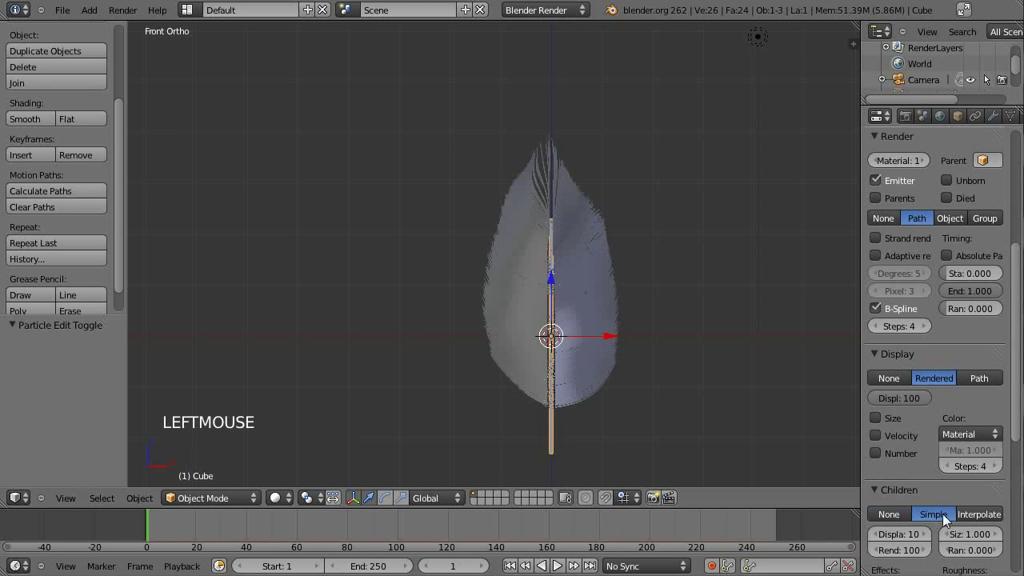
- Set the number of child particles used at render to 10
scroll(682, 325, "up", 5)
middle_click_drag(682, 324, 602, 175, "shift")
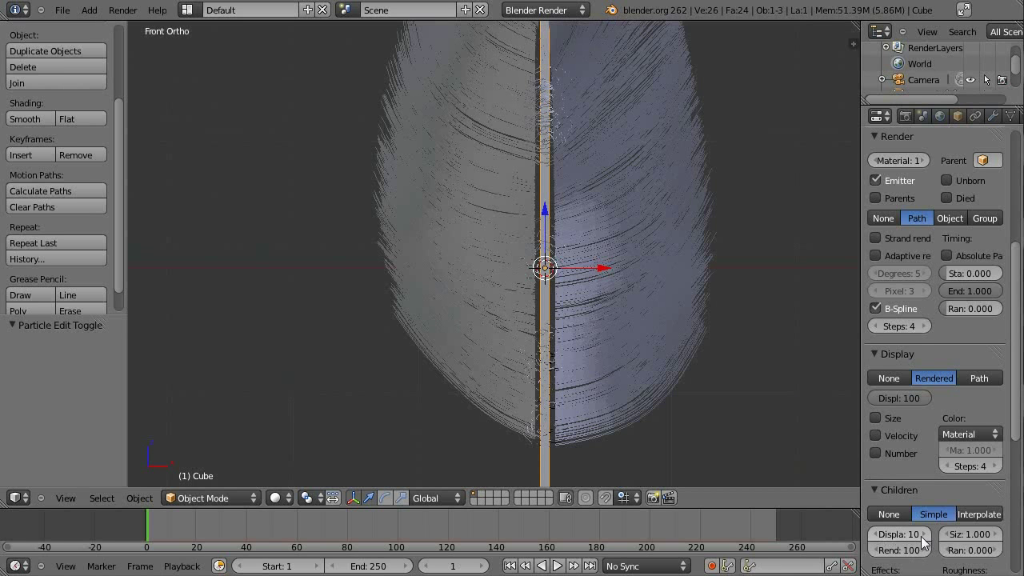
middle_click_drag(628, 135, 672, 342, "shift")
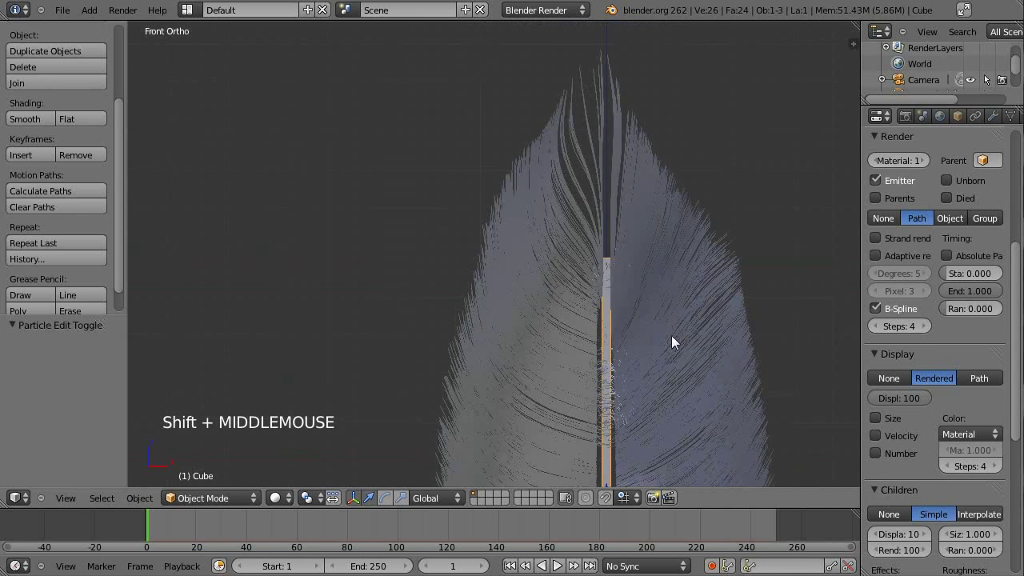
scroll(365, 203, "down", 3)
middle_click_drag(577, 379, 541, 228, "shift")
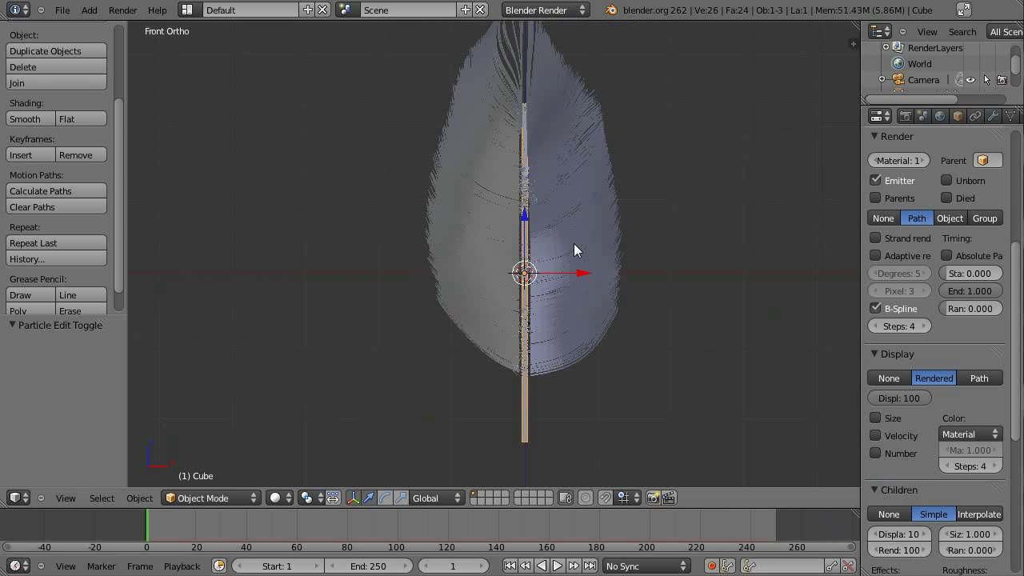
left_click(899, 550)
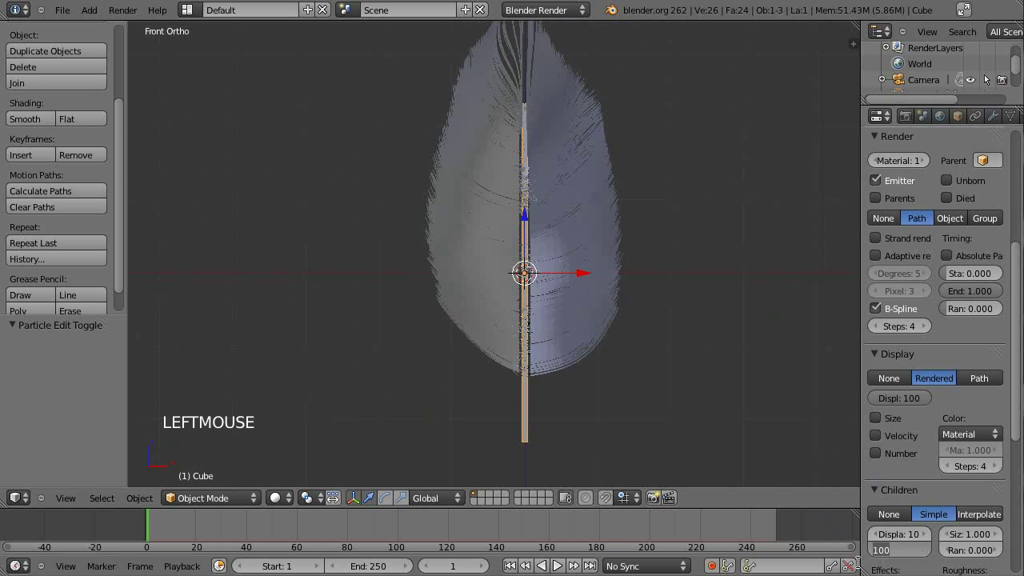
key("BackSpace")
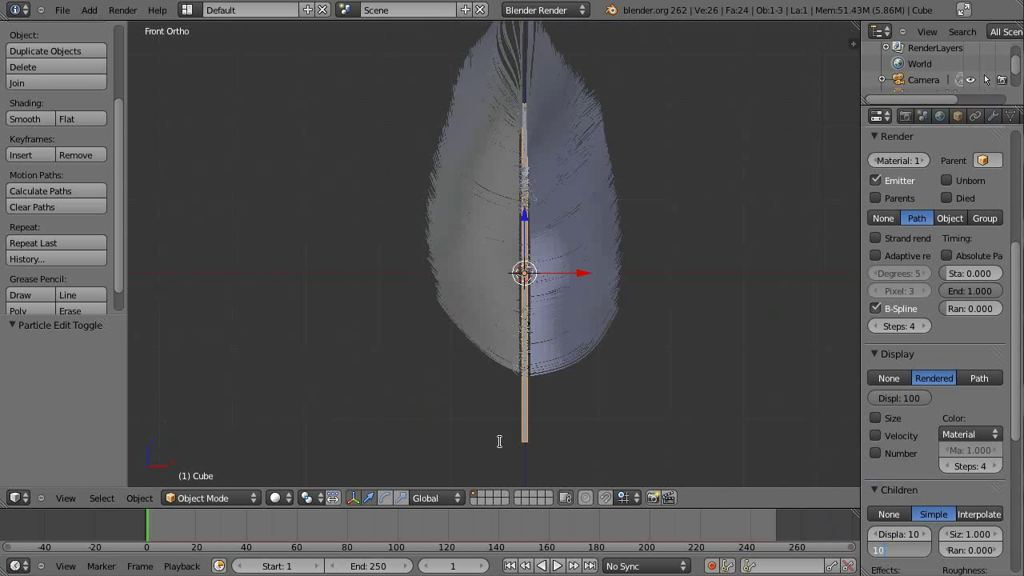
key("Return")
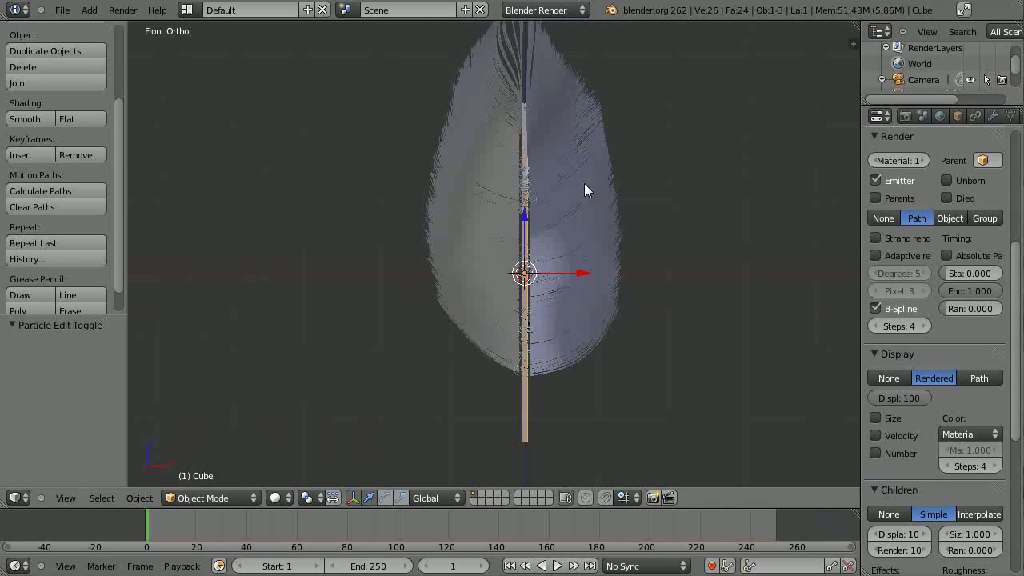
- Set the children's random size variation to 0.618
middle_click_drag(584, 190, 639, 117, "shift")
scroll(613, 311, "up", 5)
scroll(621, 301, "down", 2)
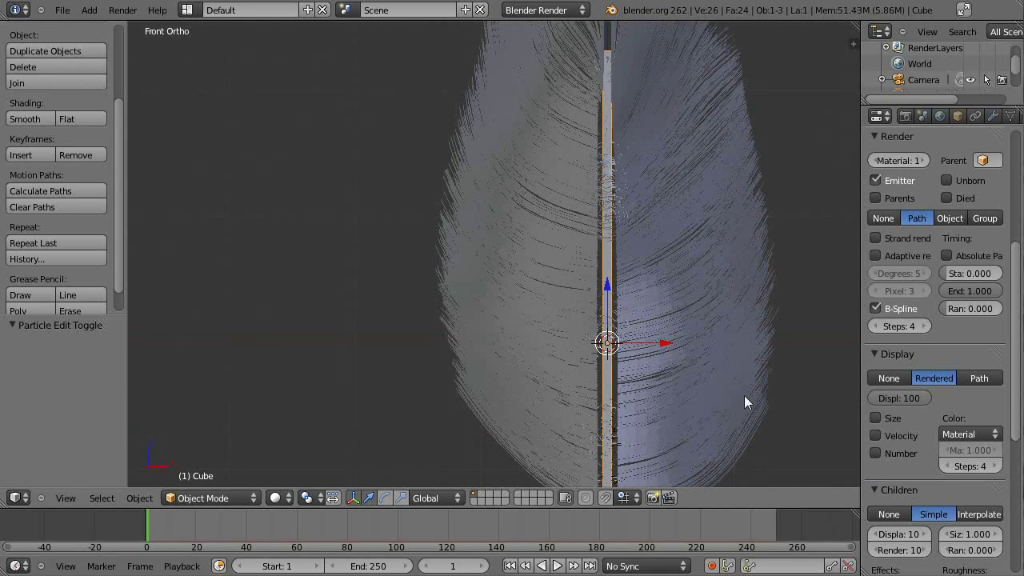
scroll(647, 403, "down", 2)
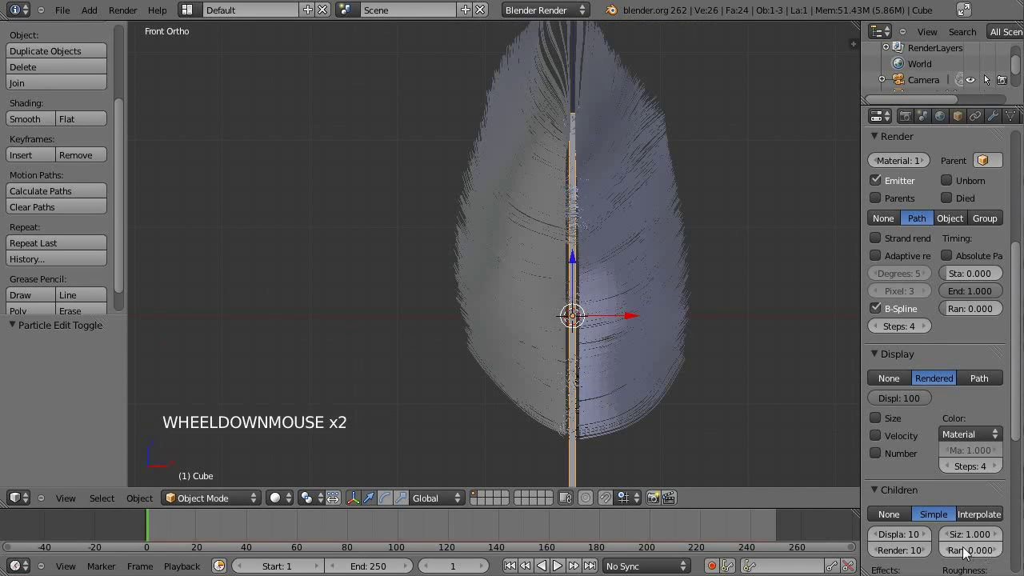
left_click_drag(965, 552, 935, 549)
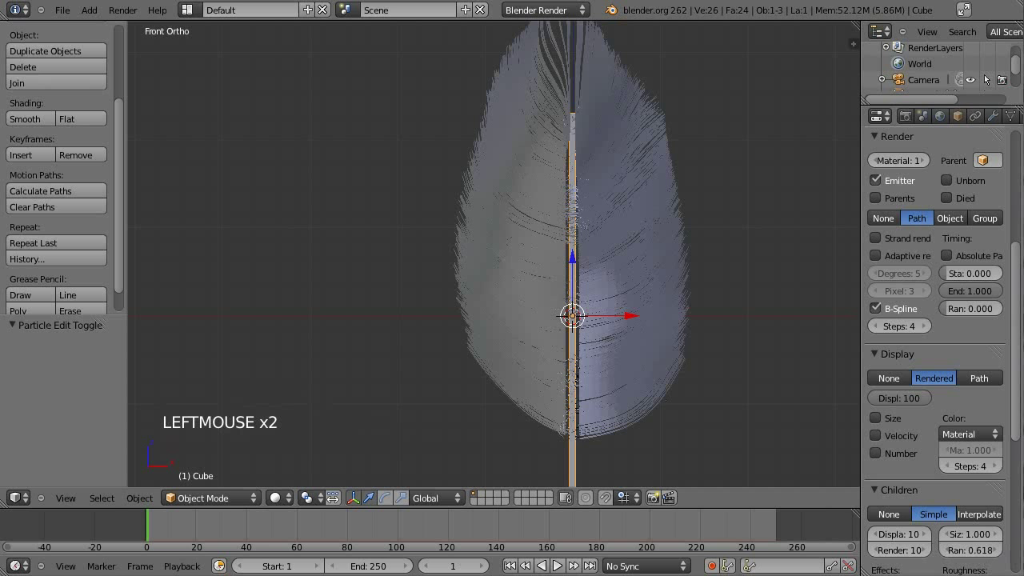
- Examine the child strands along the feather's edges and tip, and look through the remaining Children settings
scroll(596, 336, "down", 1)
scroll(920, 544, "up", 2)
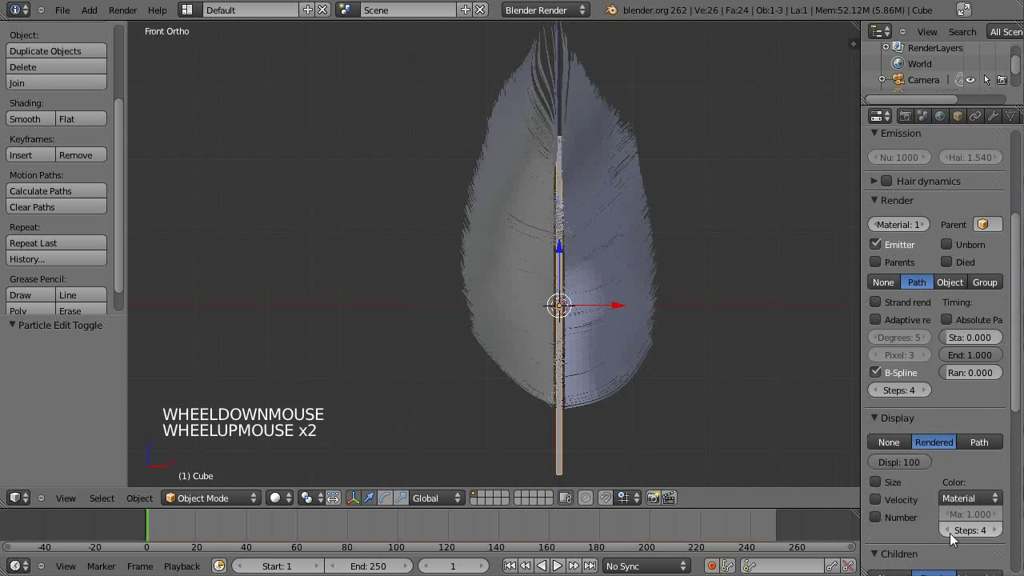
scroll(908, 496, "down", 4)
scroll(916, 501, "down", 2)
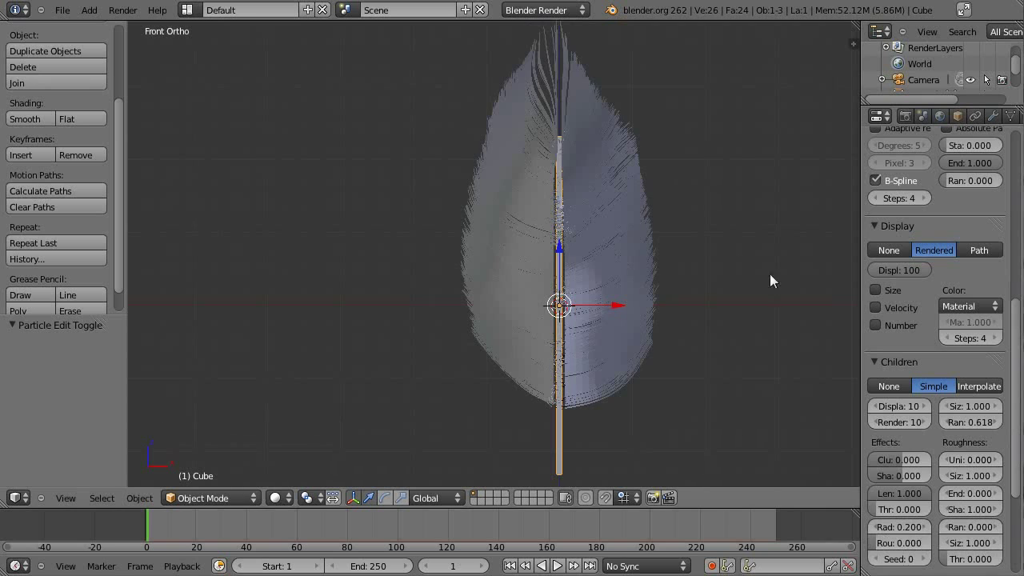
middle_click_drag(616, 240, 674, 404, "shift")
middle_click_drag(675, 352, 677, 150, "shift")
scroll(681, 239, "up", 4)
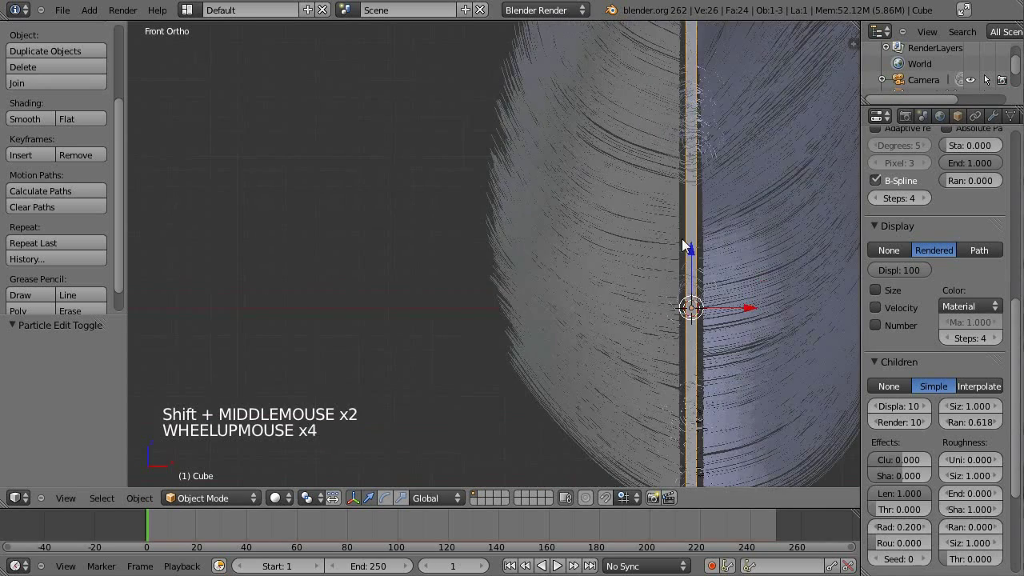
middle_click_drag(681, 238, 627, 320, "shift")
middle_click_drag(658, 166, 663, 362, "shift")
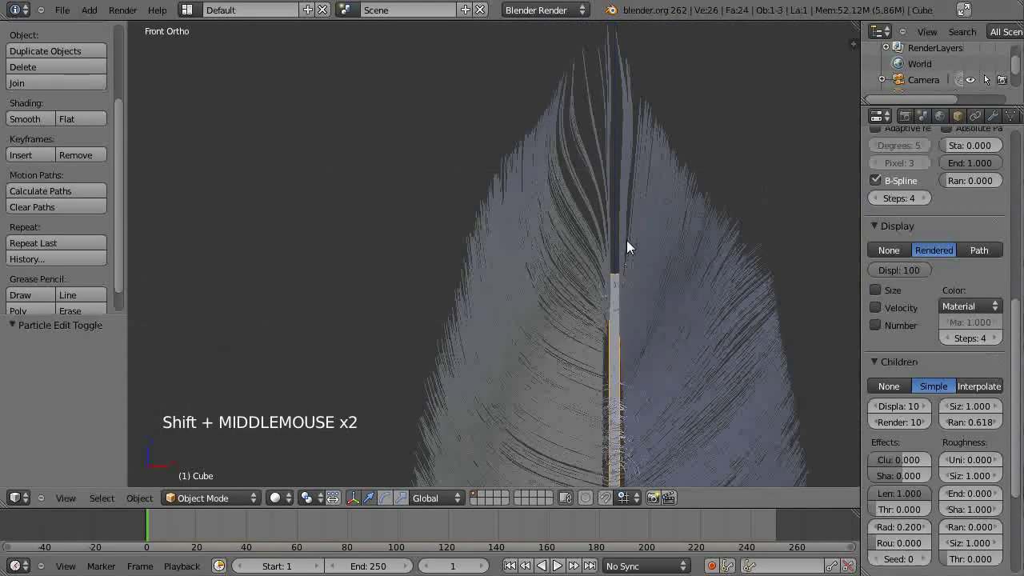
scroll(944, 426, "down", 5)
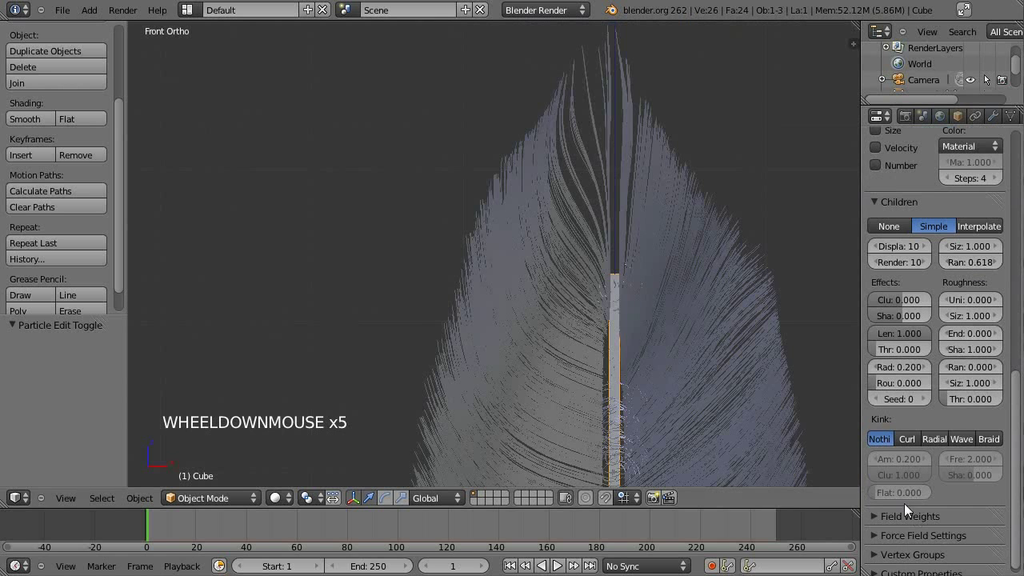
scroll(630, 301, "down", 5)
middle_click_drag(630, 301, 660, 265, "shift")
scroll(660, 265, "down", 3)
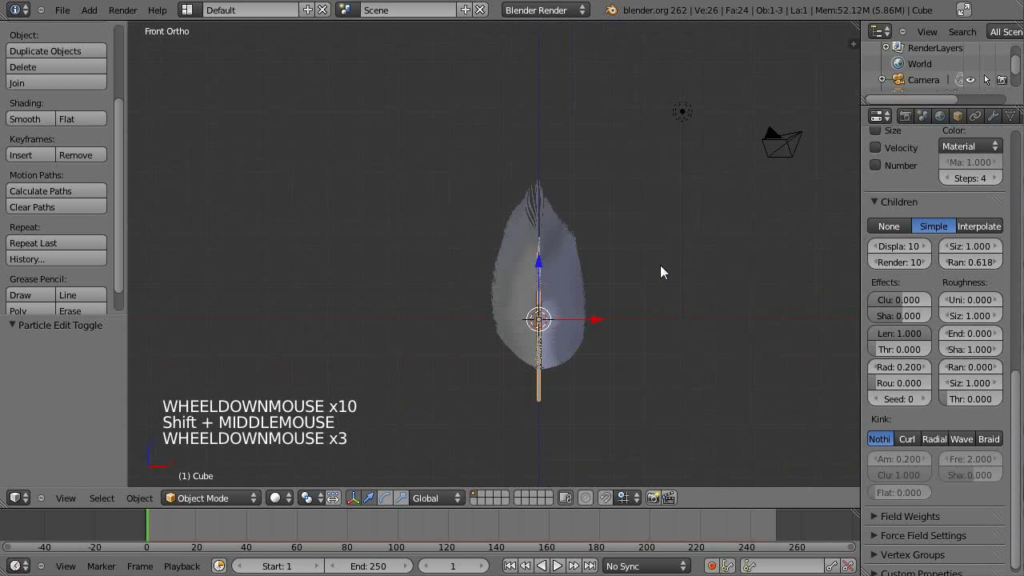
- Clear the camera's rotation and location, and move it about -7.677 units along Y in front of the feather
right_click(792, 160)
key("alt+r")
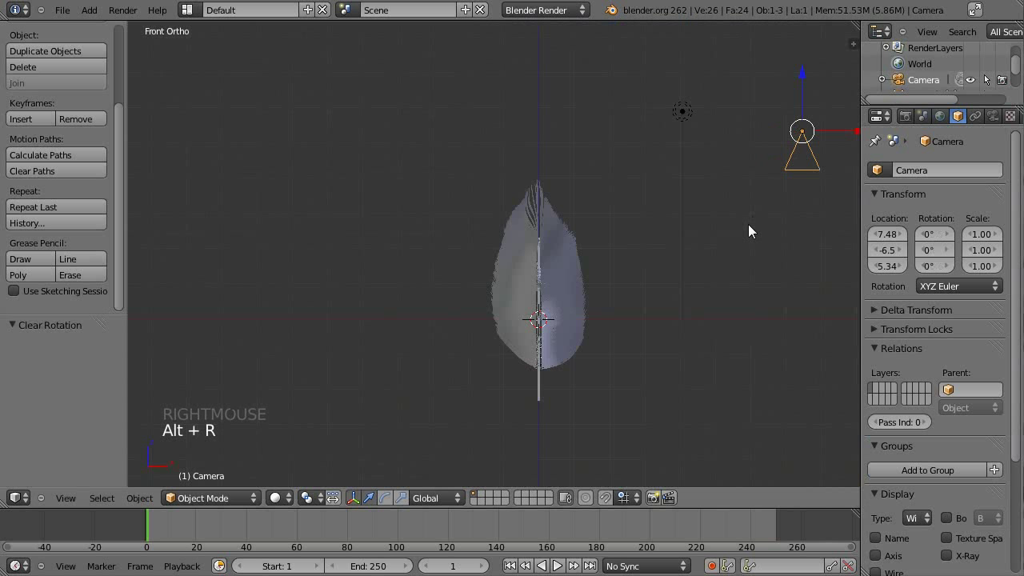
key("alt+g")
key("KP_3")
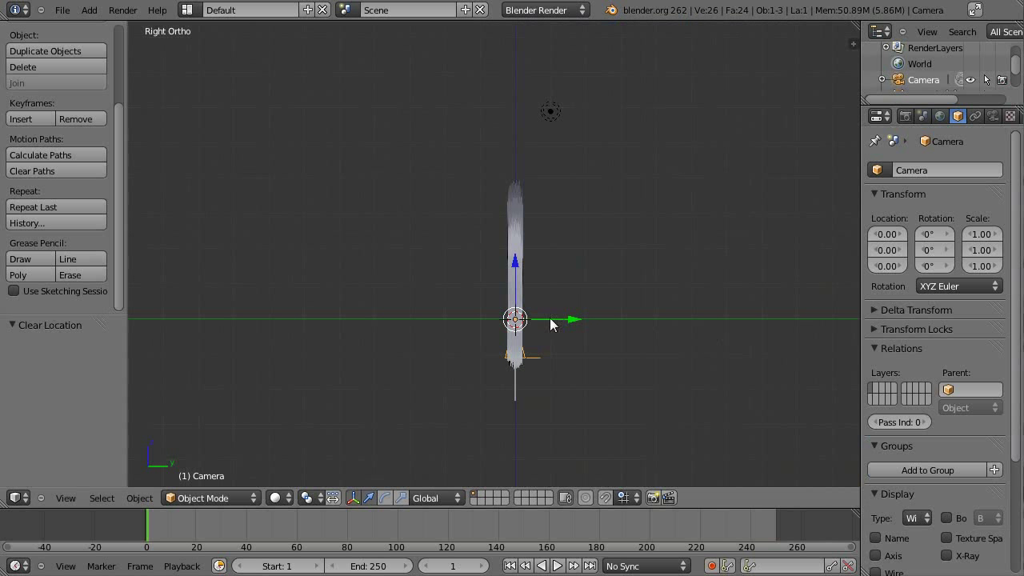
left_click_drag(578, 319, 311, 327)
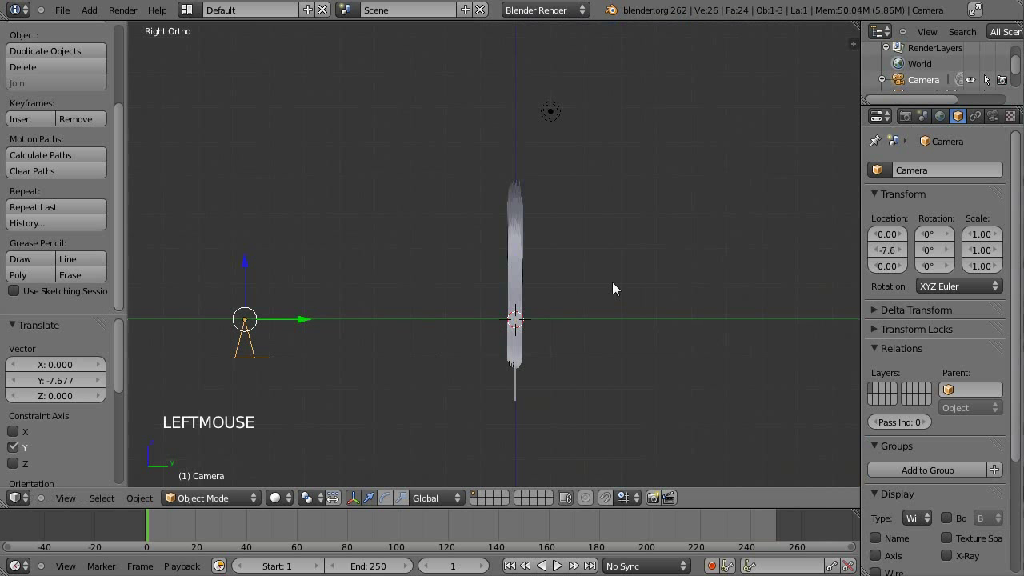
- Rotate the camera -90° in the right side view so it faces the feather, and check the framing through the camera
key("ctrl+r")
right_click(716, 345)
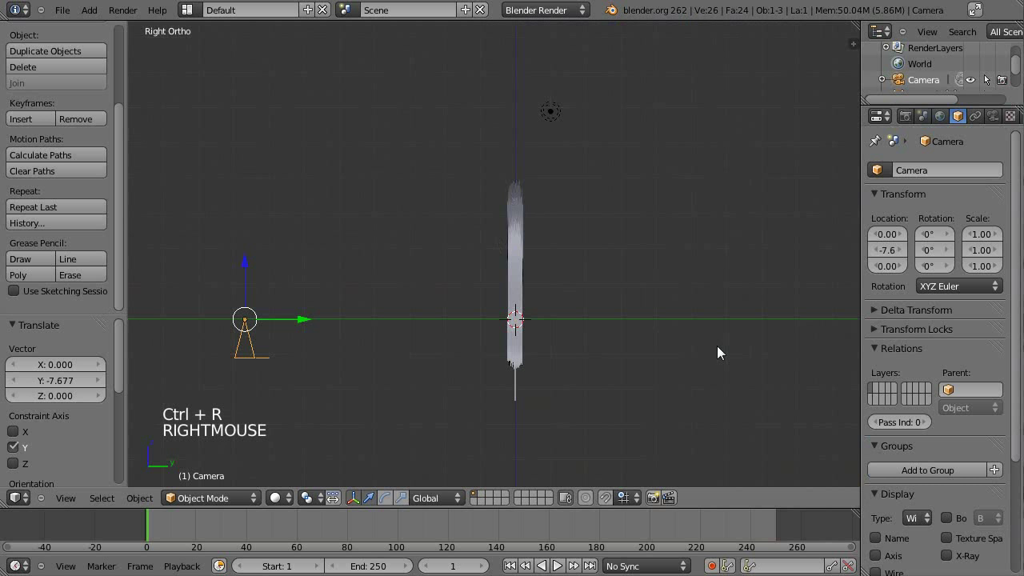
key("r")
key("r")
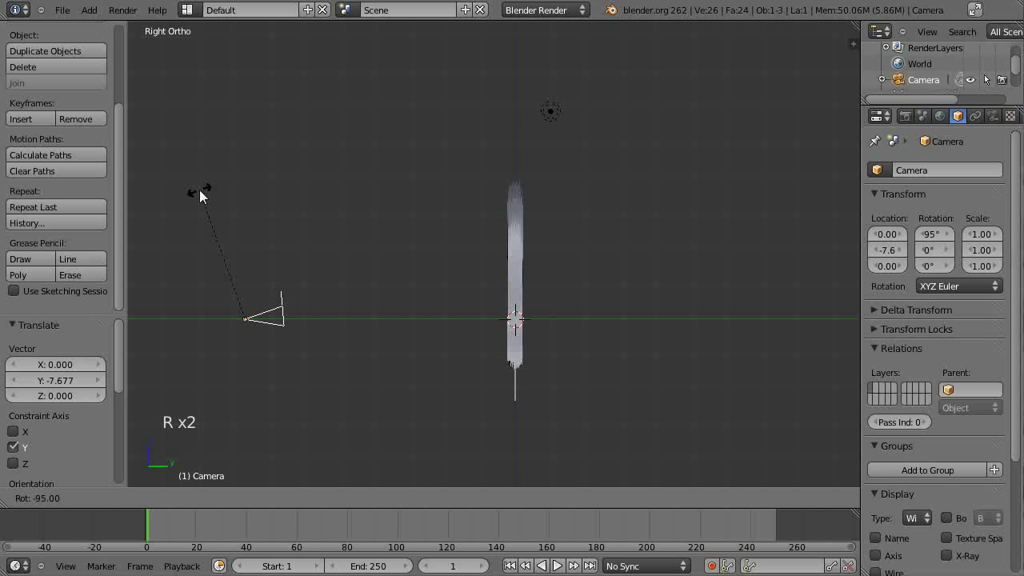
left_click(206, 193, "ctrl")
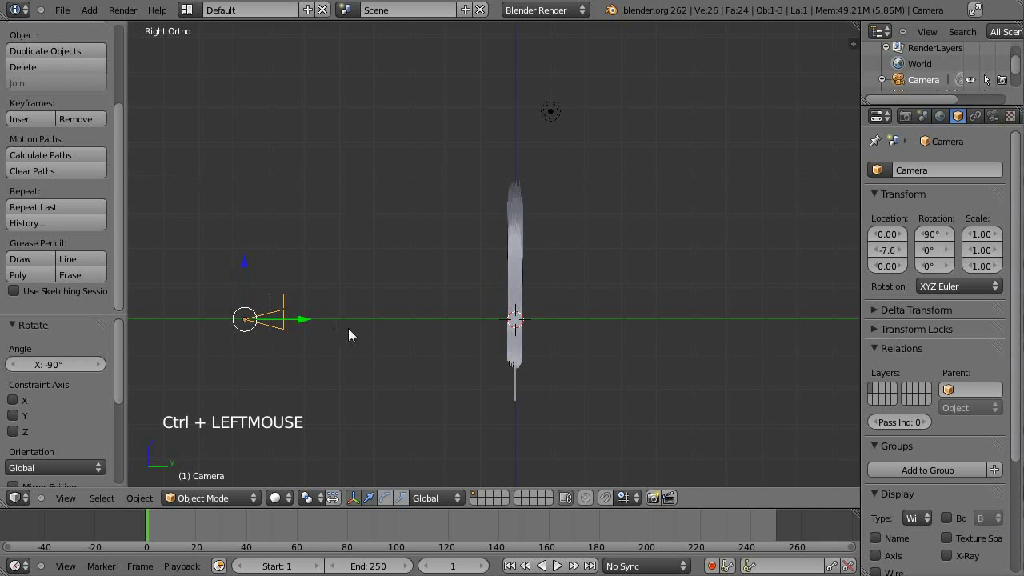
key("KP_0")
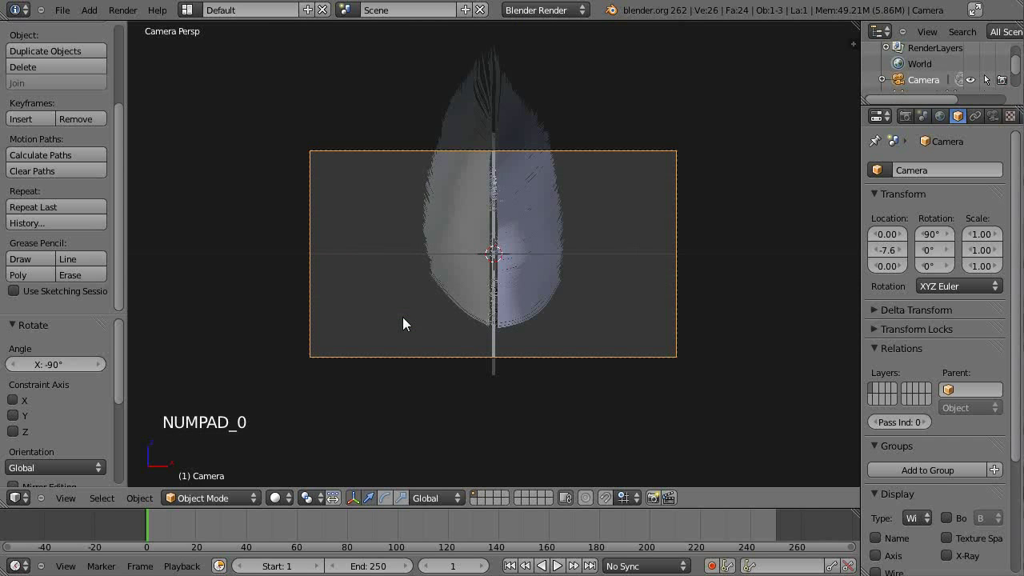
- Move the camera about 1.113 units farther back along -Y and 0.772 units up, and check the framing through the camera
key("KP_3")
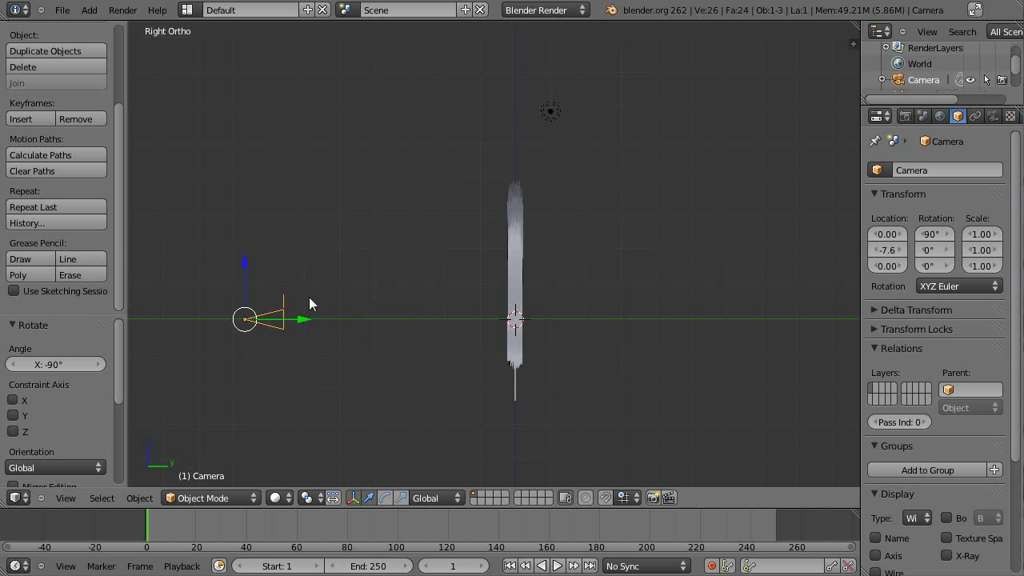
key("g")
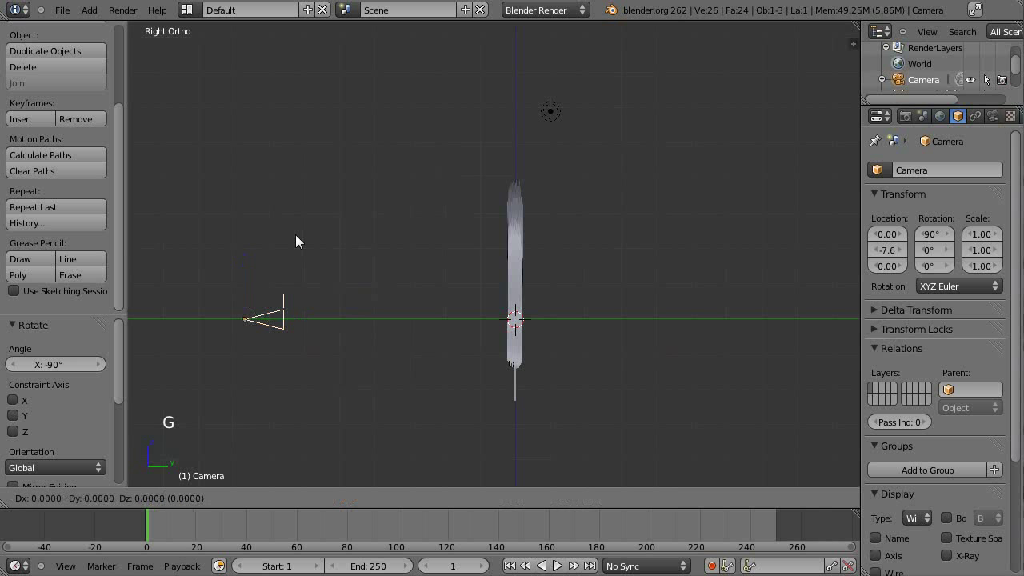
left_click(264, 212)
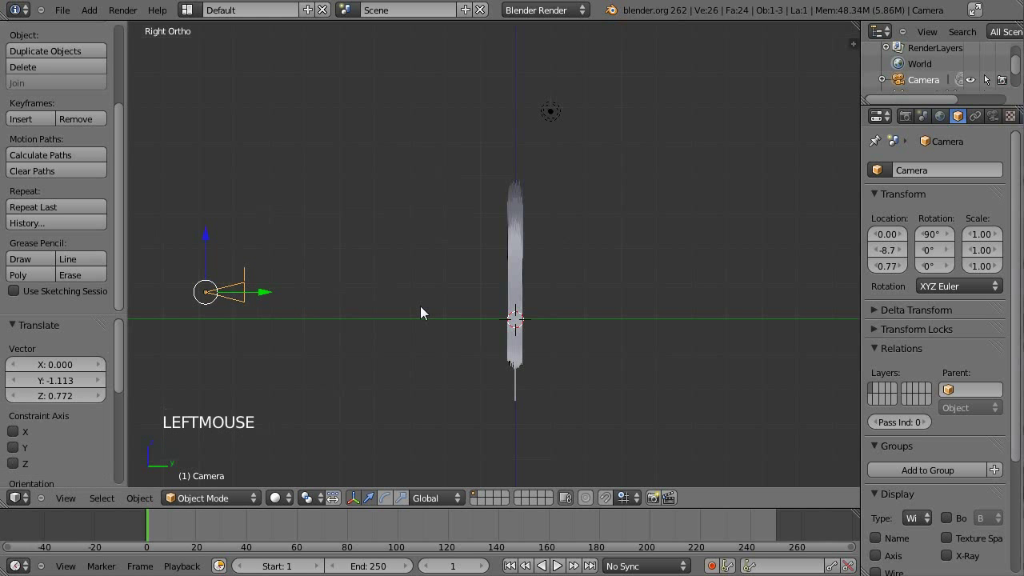
key("KP_0")
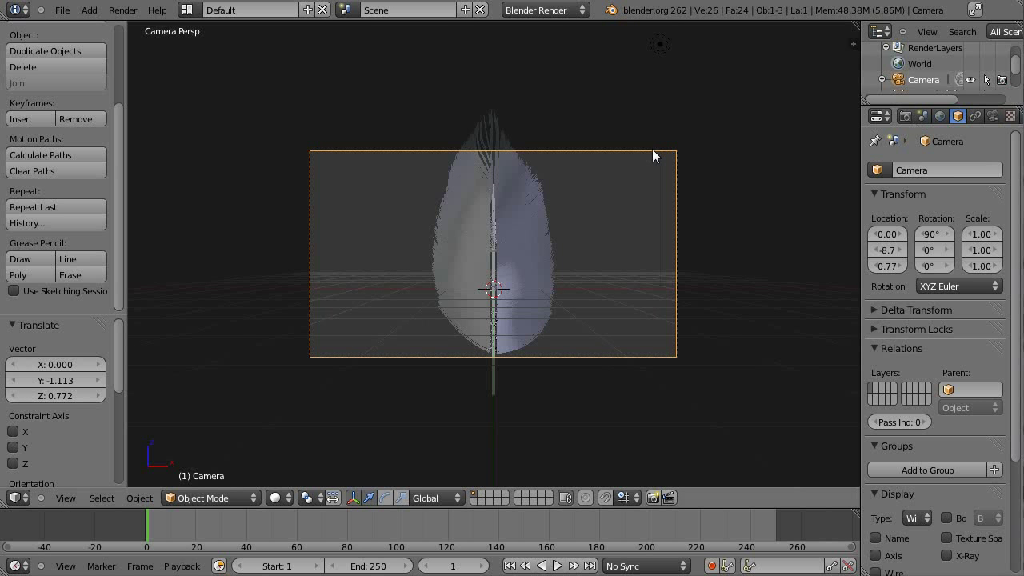
- Change the scene's lamp to the Hemi type
key("KP_3")
right_click(550, 112)
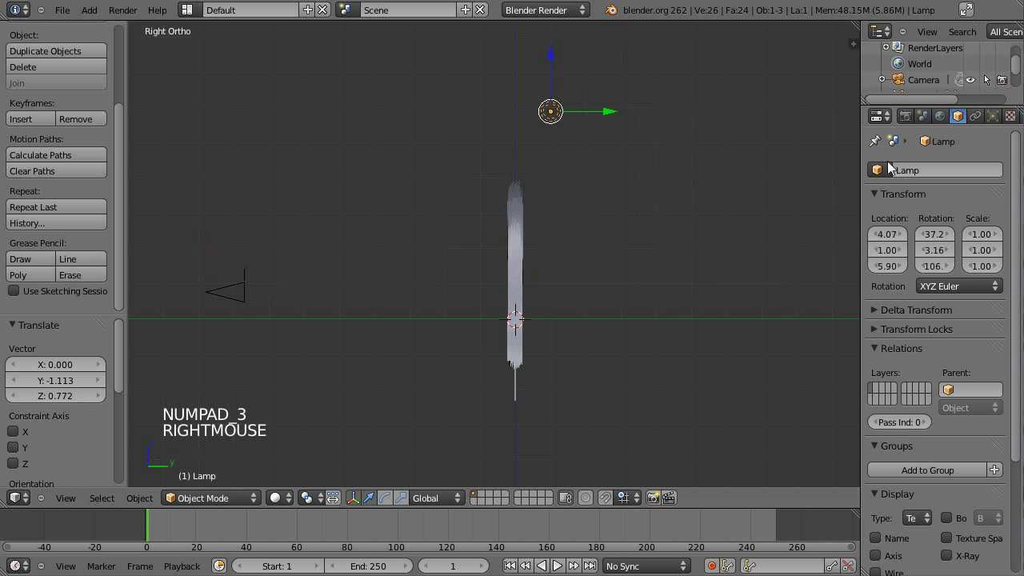
left_click(992, 116)
left_click(960, 347)
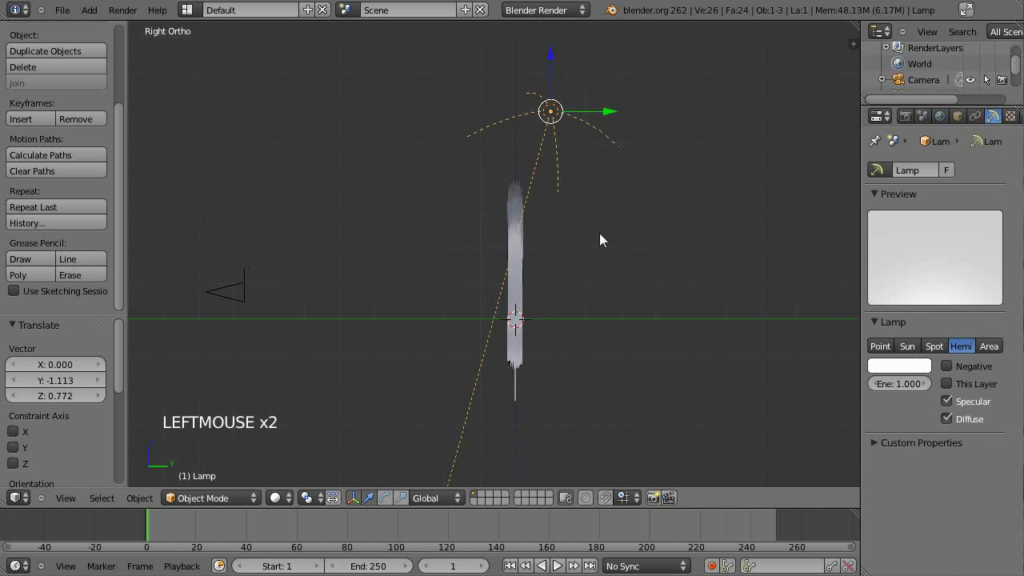
- Clear the lamp's rotation and location, and set its energy to 0.5
key("alt+r")
key("alt+g")
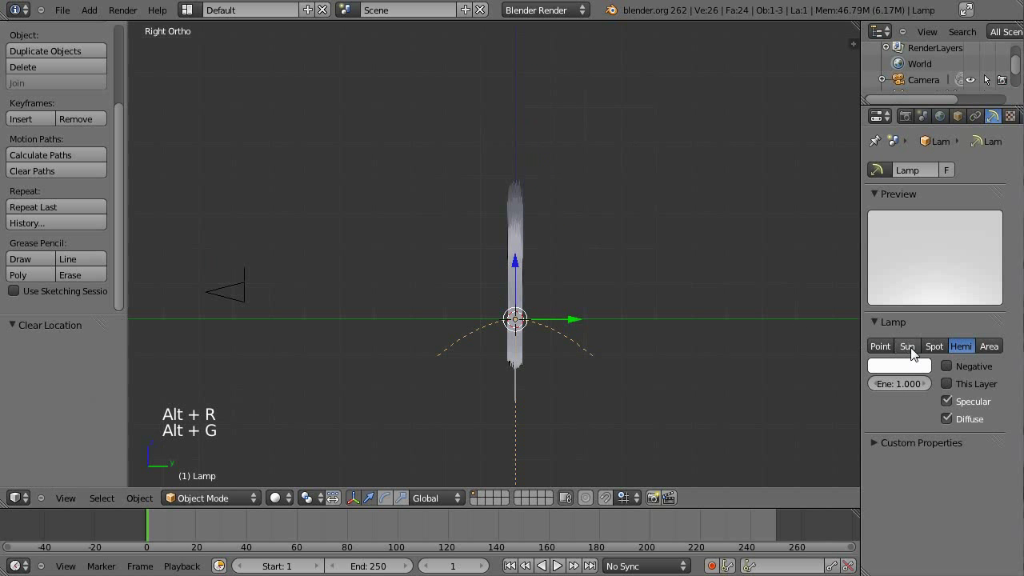
left_click_drag(908, 387, 878, 387)
- Rotate the Hemi lamp -90° in the right side view so it shines from the camera's side along Y
scroll(619, 282, "down", 2)
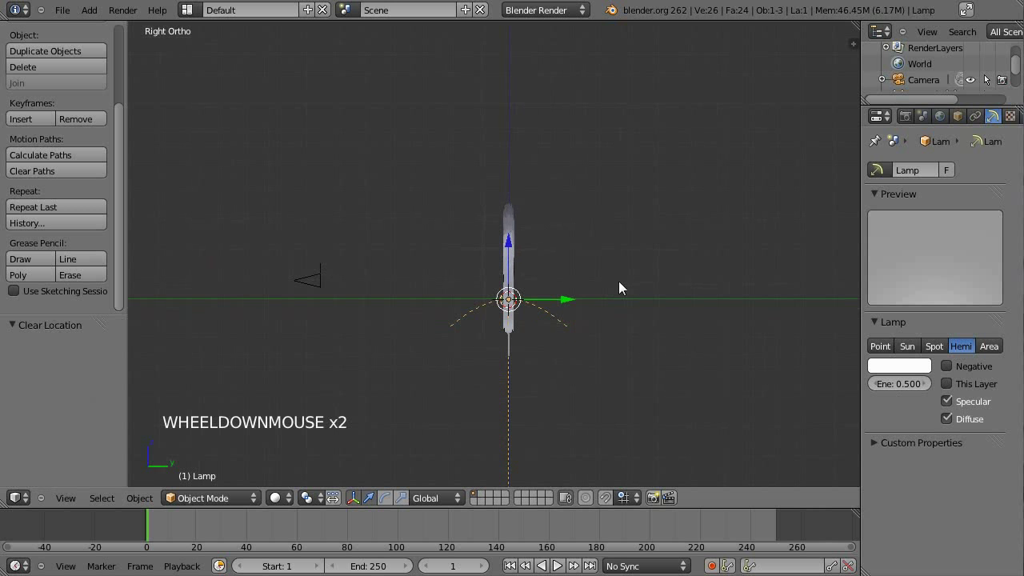
key("r")
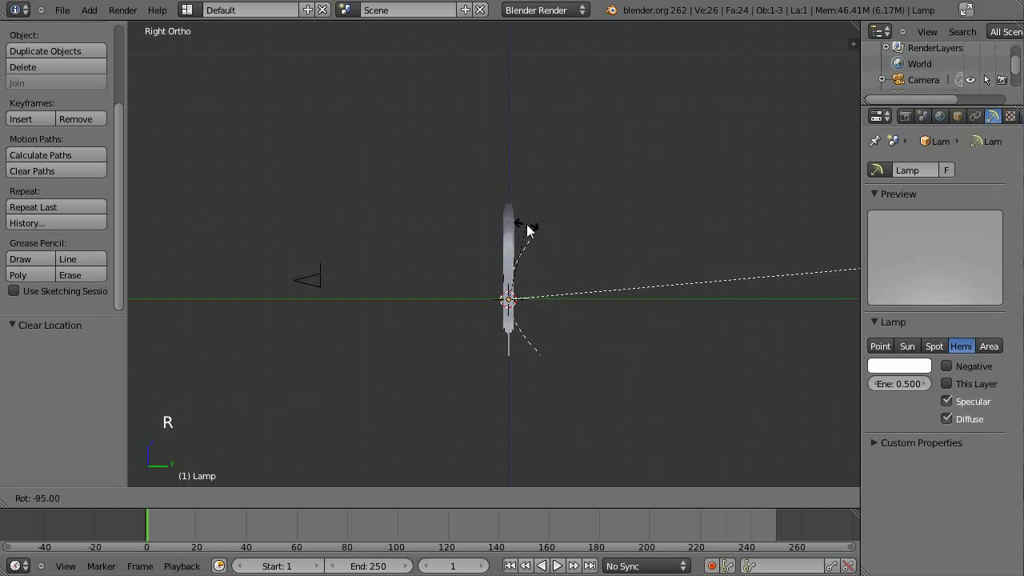
left_click(533, 232, "ctrl")
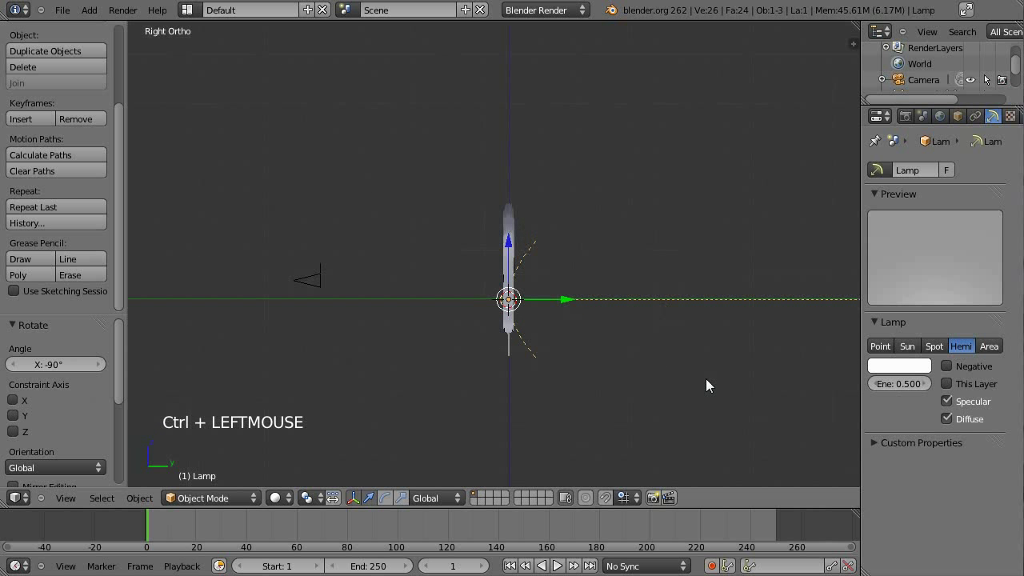
key("g")
right_click(504, 409)
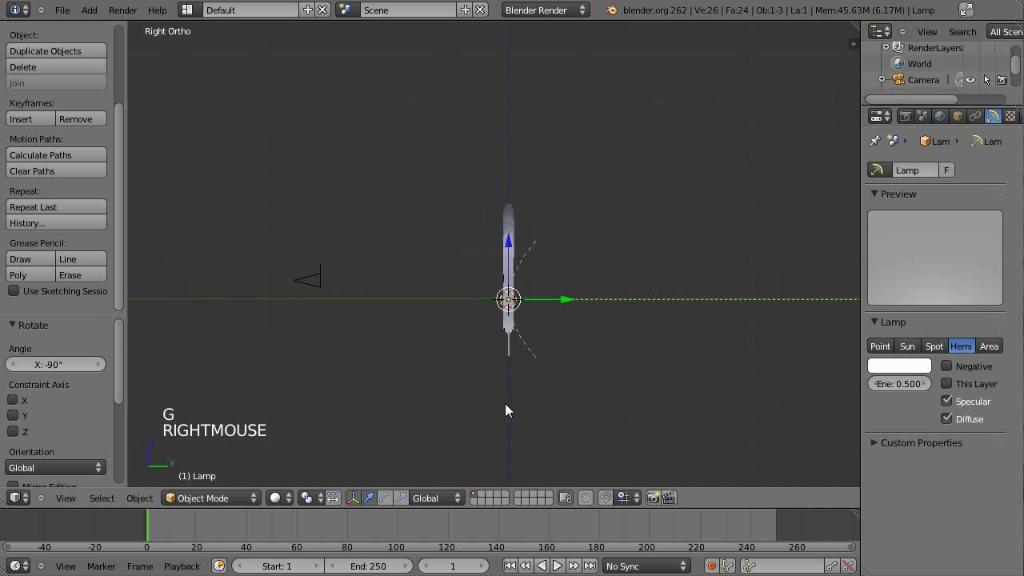
- Move the Hemi lamp about 11.808 units along -Y to behind the camera, and select the camera
left_click_drag(564, 301, 279, 288)
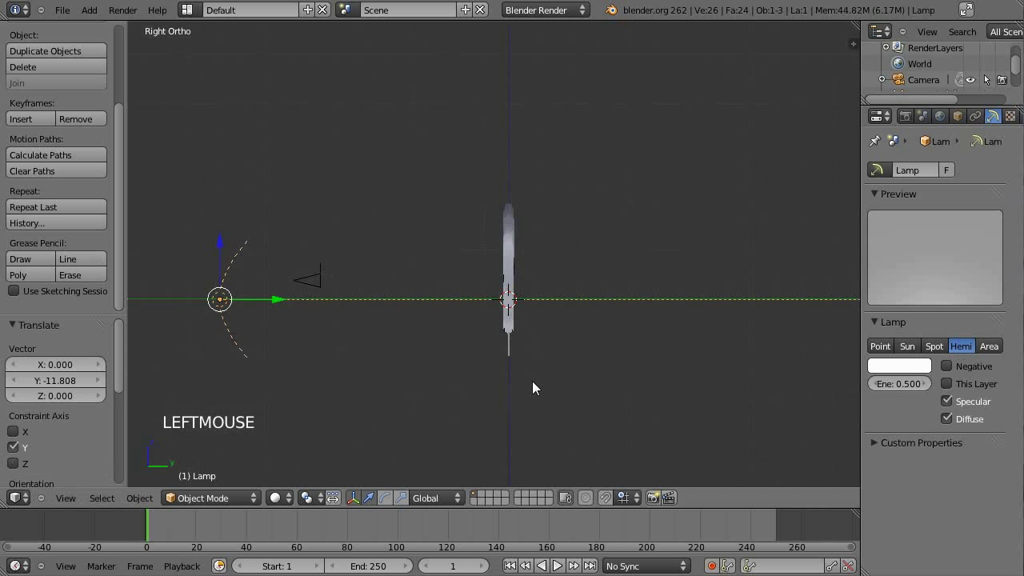
right_click(311, 280)
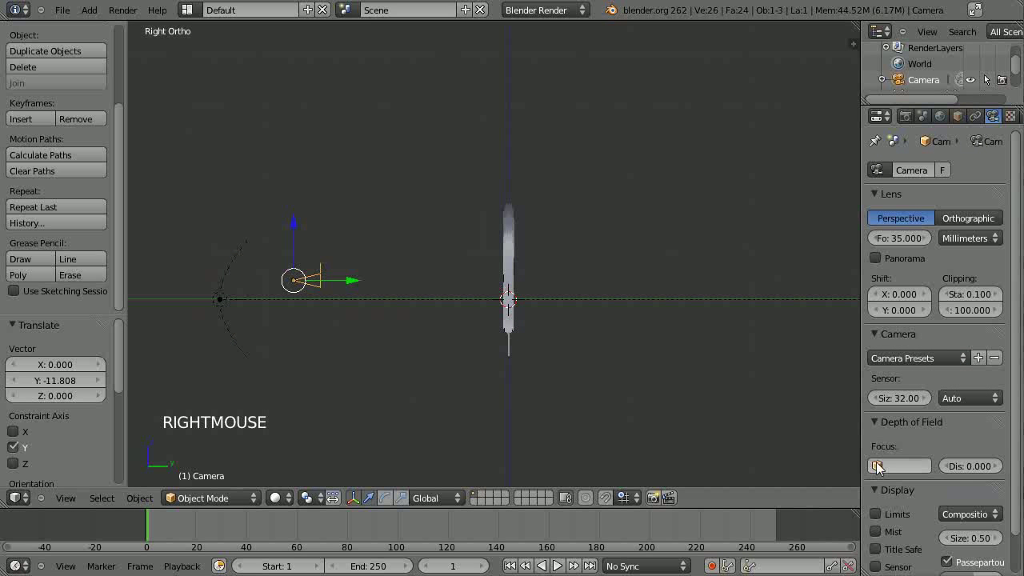
- Set the render resolution to 1024 by 1024 pixels at 100% scale
left_click(905, 116)
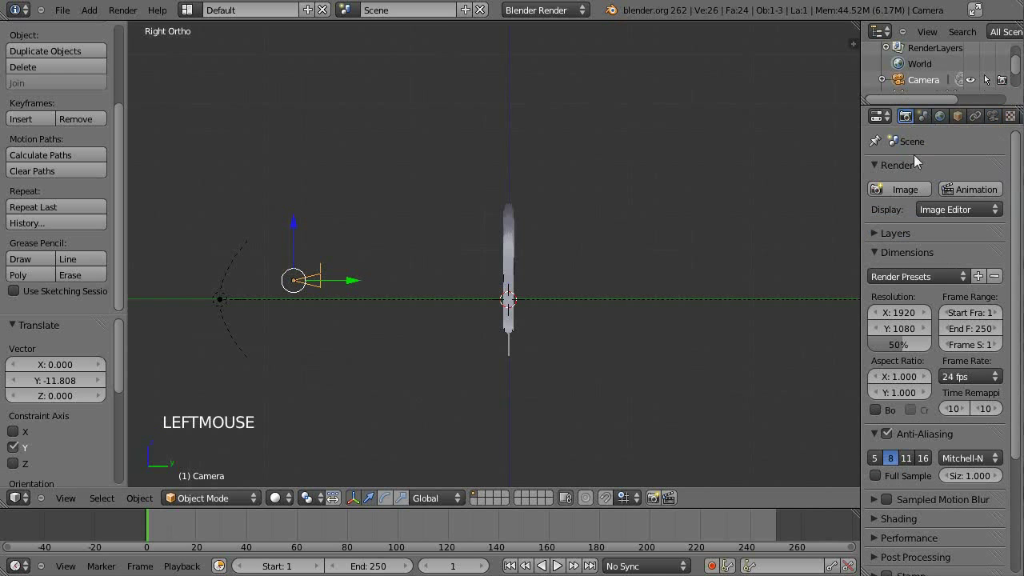
left_click(889, 344)
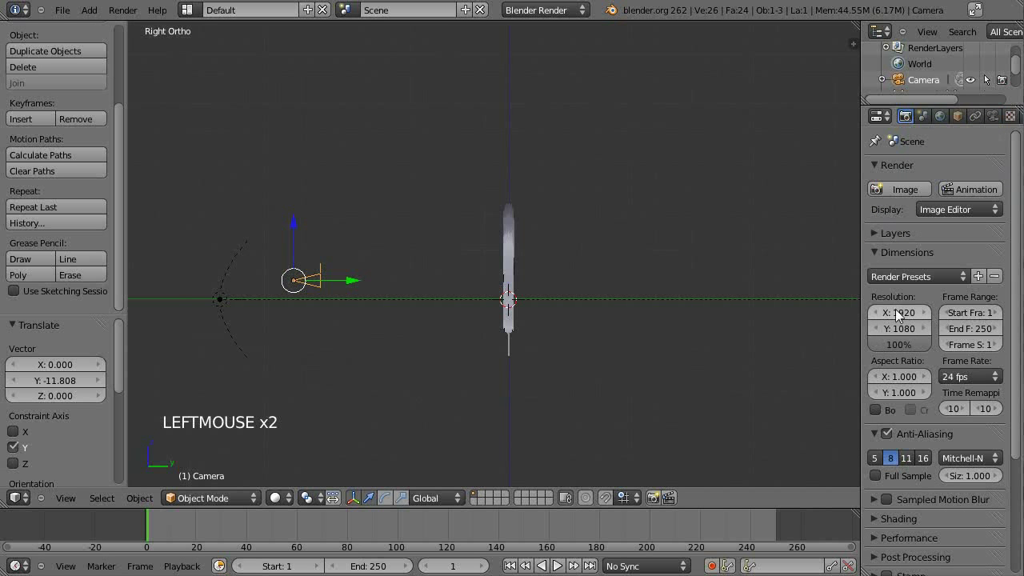
left_click(896, 312)
type("1024")
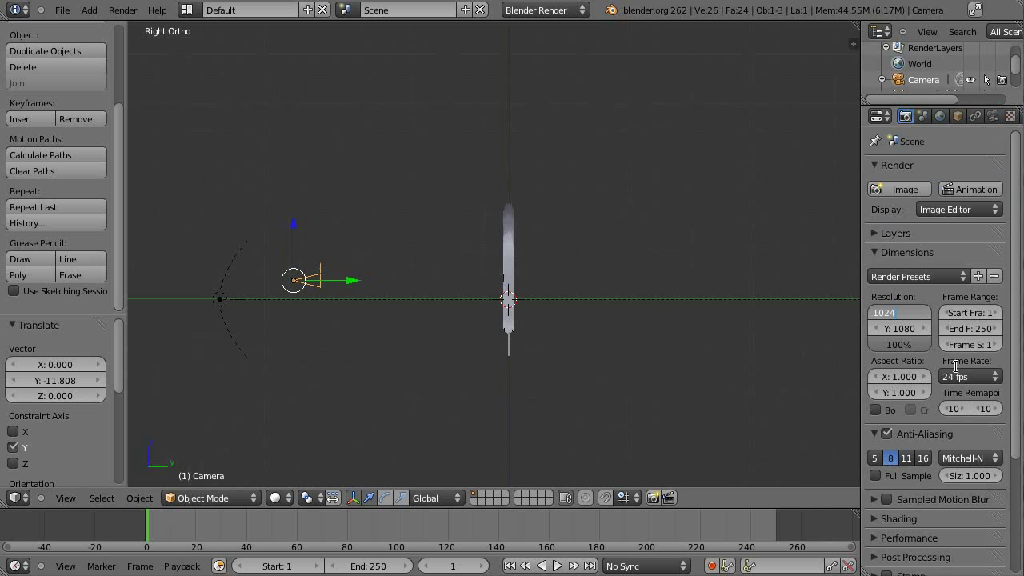
key("Tab")
type("1024")
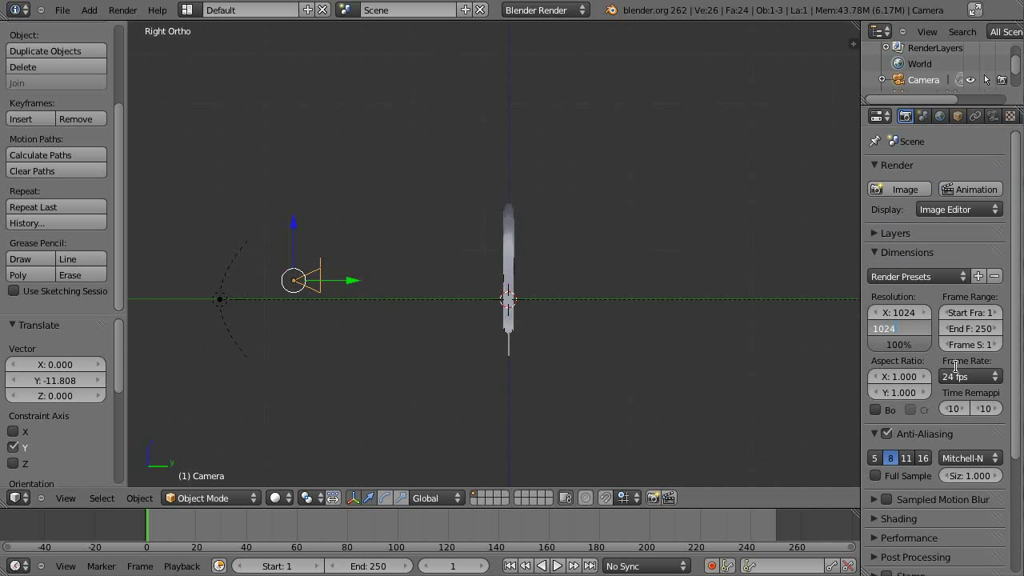
key("Return")
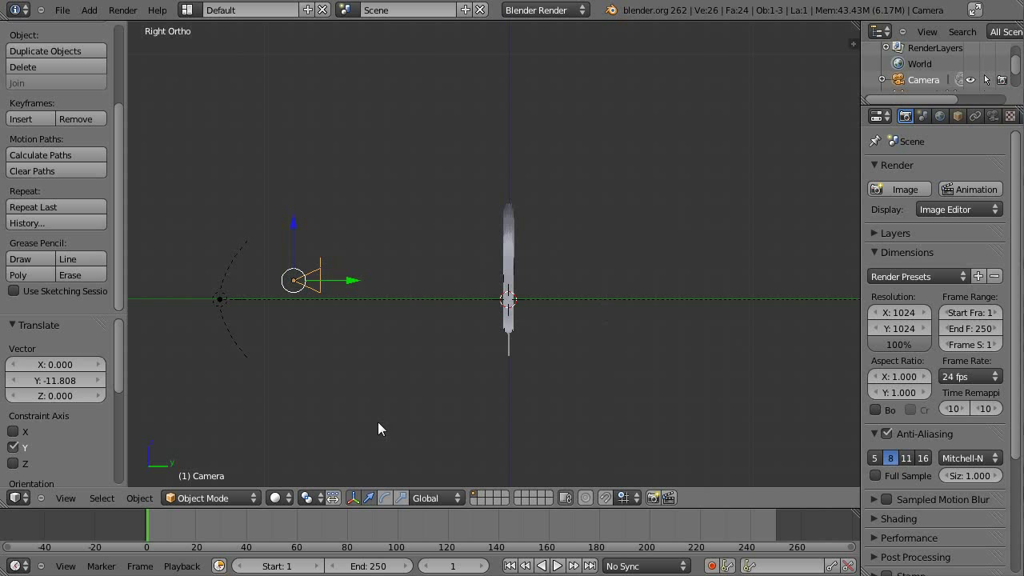
- Move the camera about 1.775 units closer to the feather along its local Z axis, so the feather fills the square frame
middle_click_drag(378, 421, 599, 314)
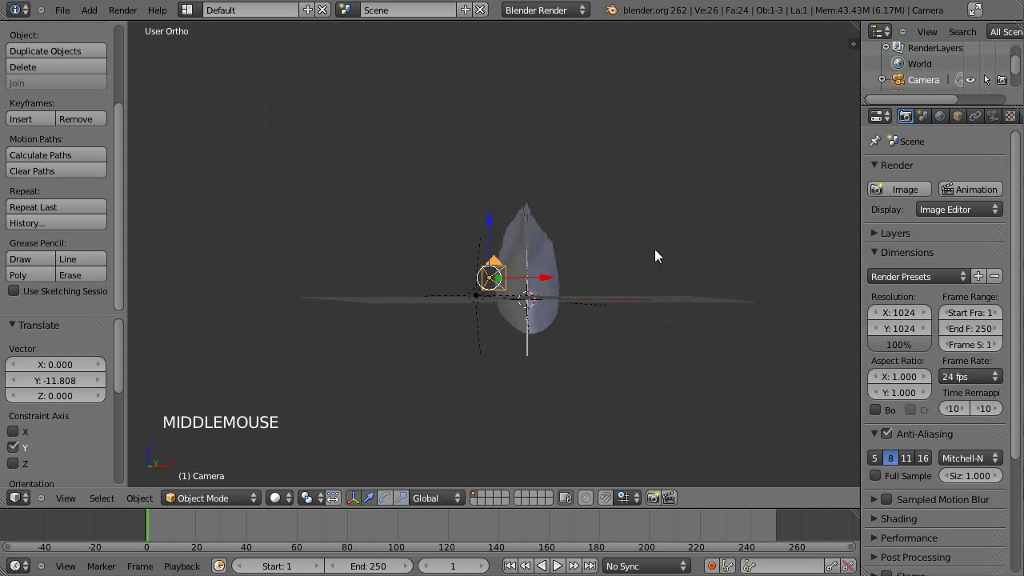
key("KP_0")
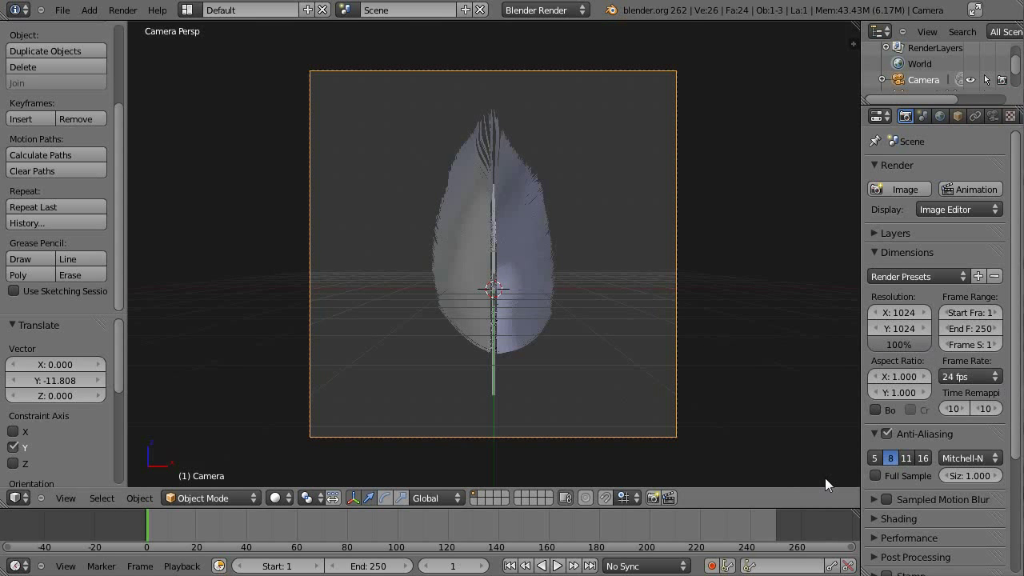
scroll(756, 302, "up", 1)
scroll(801, 291, "down", 2)
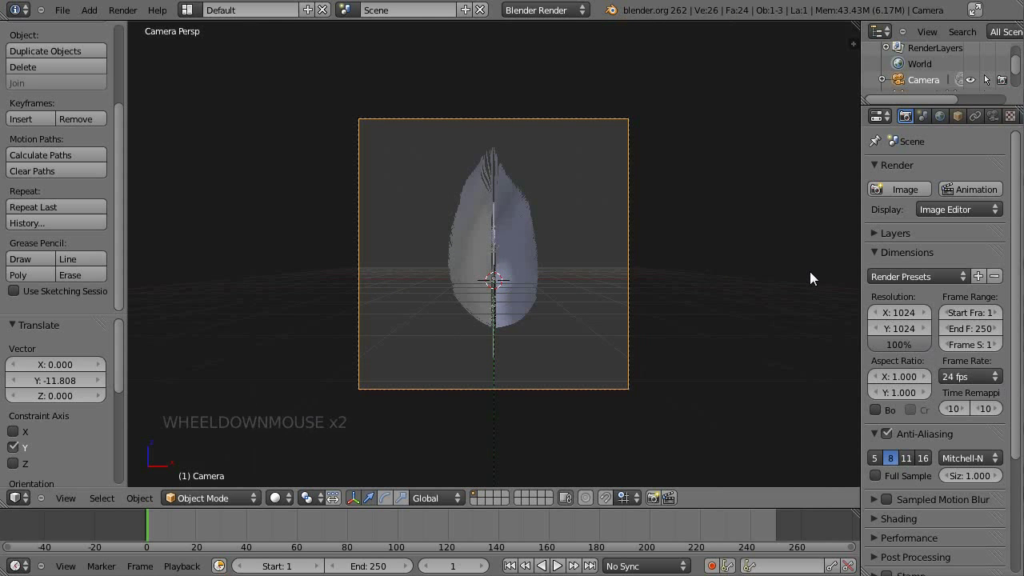
key("g")
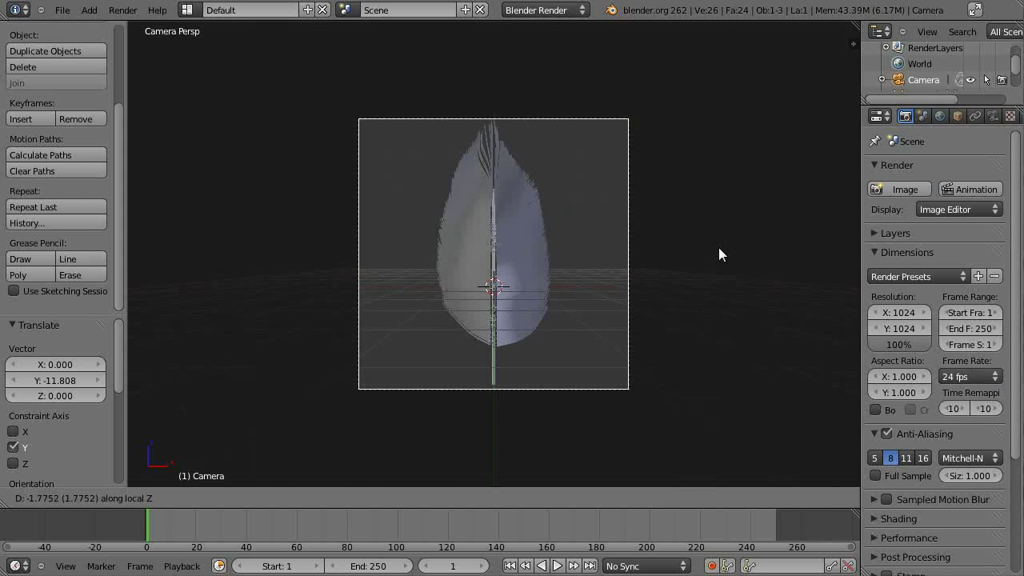
left_click(719, 255)
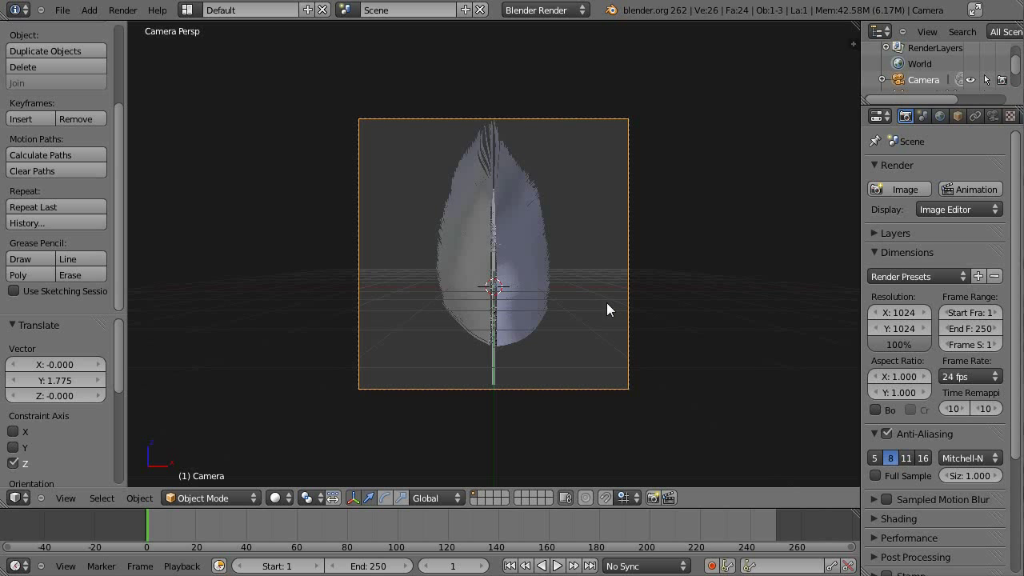
- Check the camera's placement and the feather's framing from the side, the front and through the camera
scroll(717, 288, "up", 2)
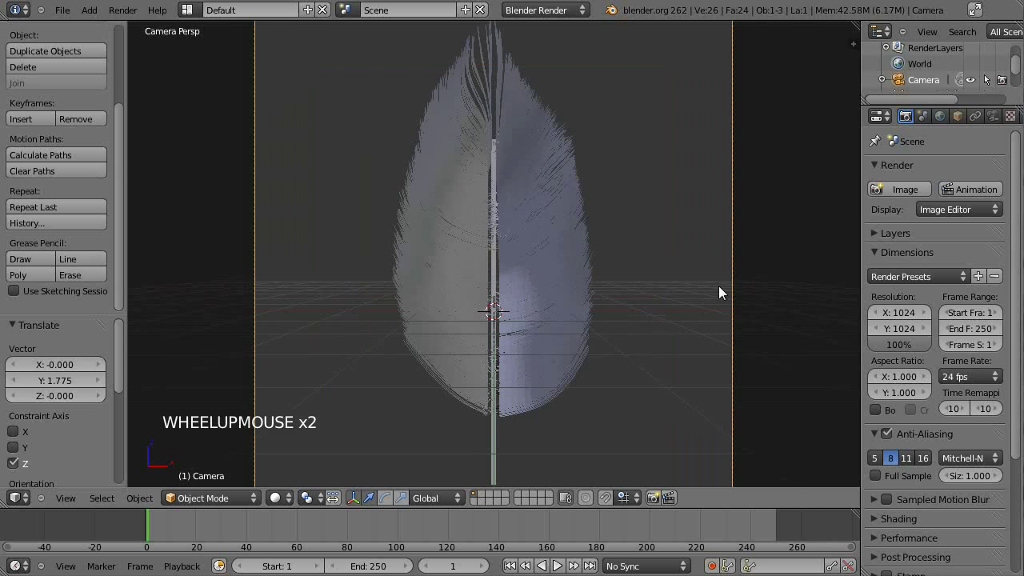
scroll(718, 293, "down", 1)
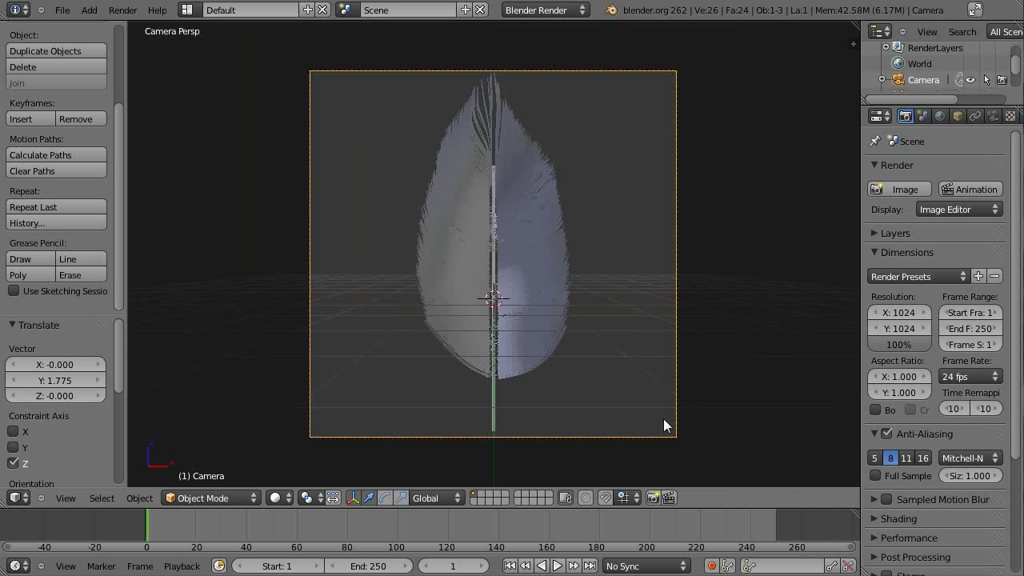
key("KP_3")
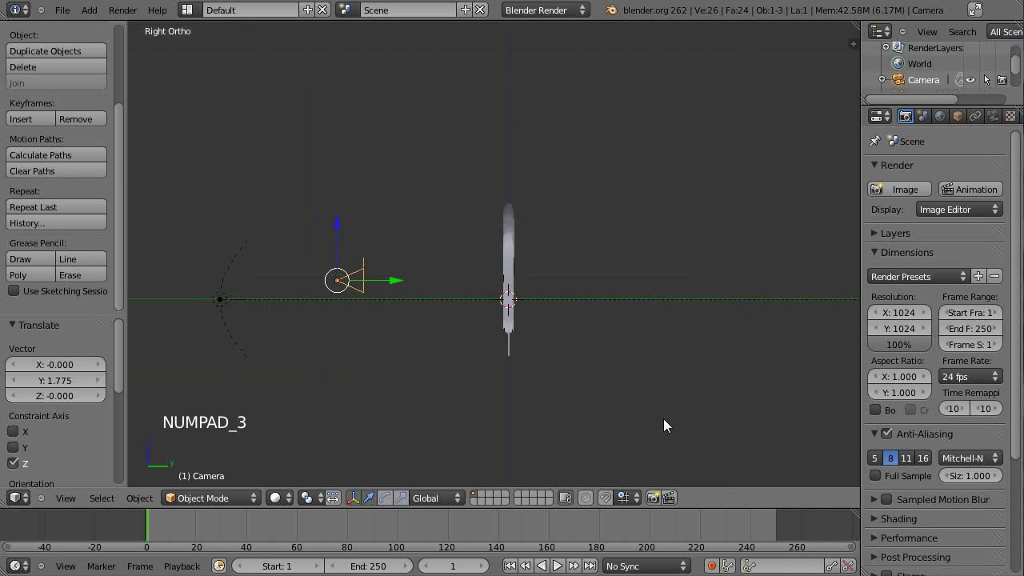
key("KP_1")
key("KP_0")
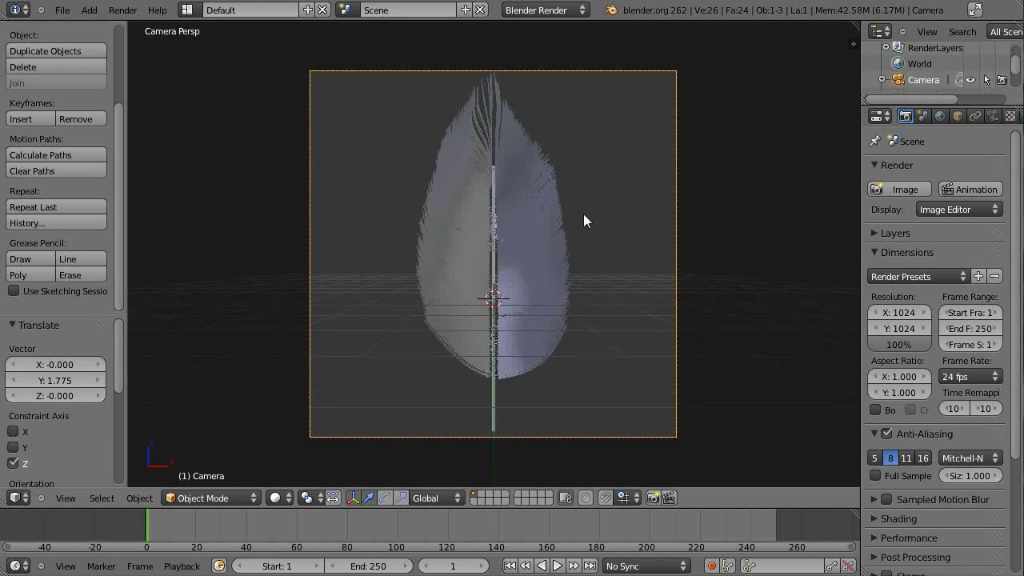
scroll(583, 214, "down", 2)
scroll(583, 213, "up", 2)
scroll(584, 213, "up", 1)
scroll(677, 200, "down", 1)
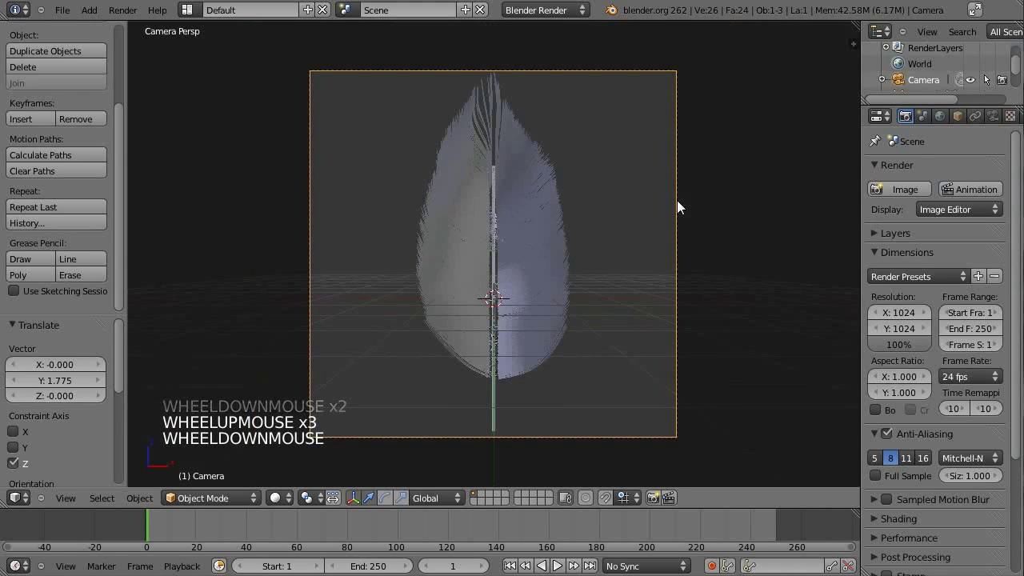
- Render the feather and examine the hair roots along both sides of the central shaft, then close the render
key("F12")
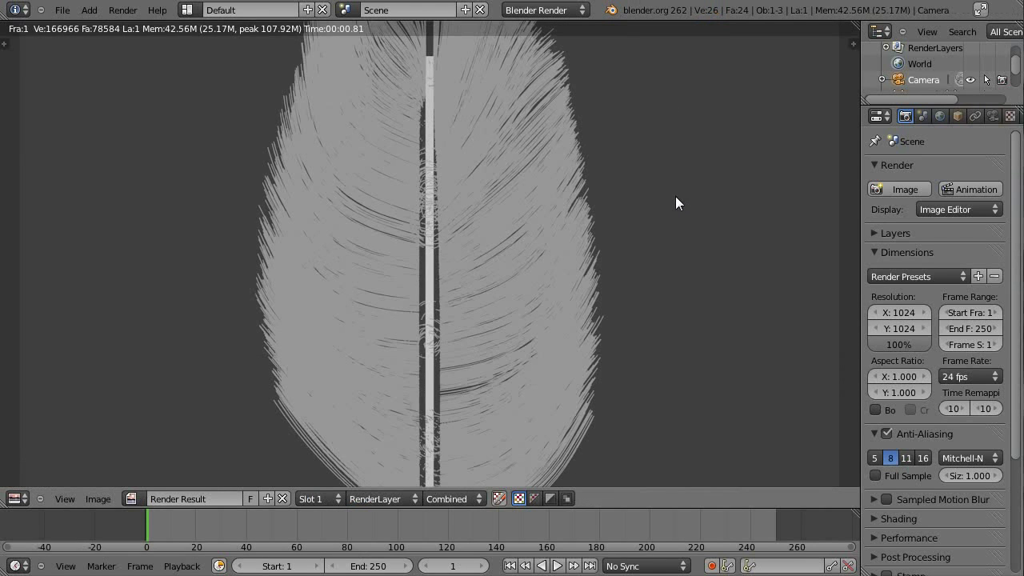
scroll(669, 152, "up", 1)
scroll(670, 150, "down", 3)
scroll(670, 151, "up", 4)
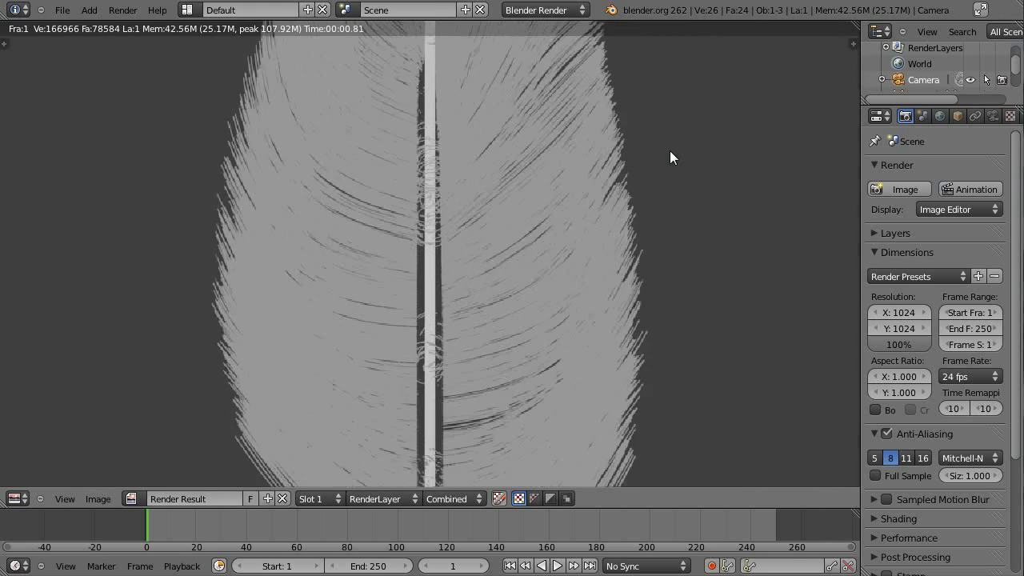
scroll(670, 151, "up", 3)
scroll(375, 176, "up", 2)
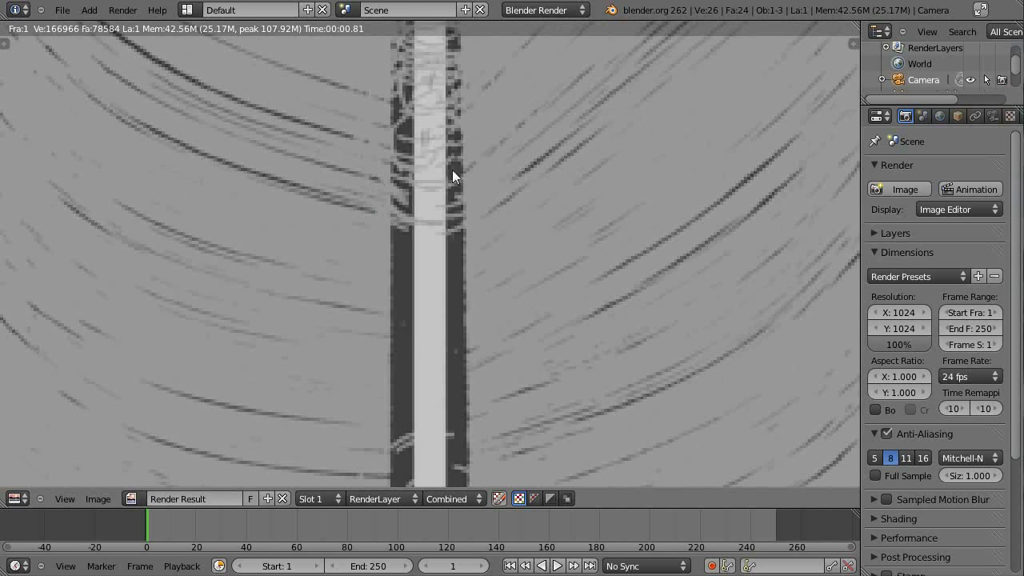
scroll(437, 396, "down", 2)
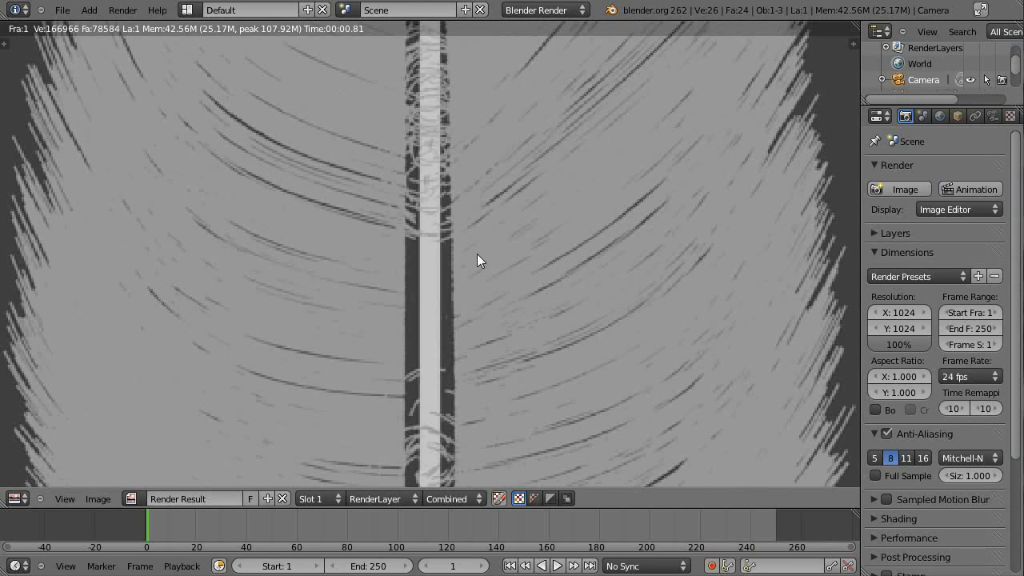
scroll(433, 176, "down", 1)
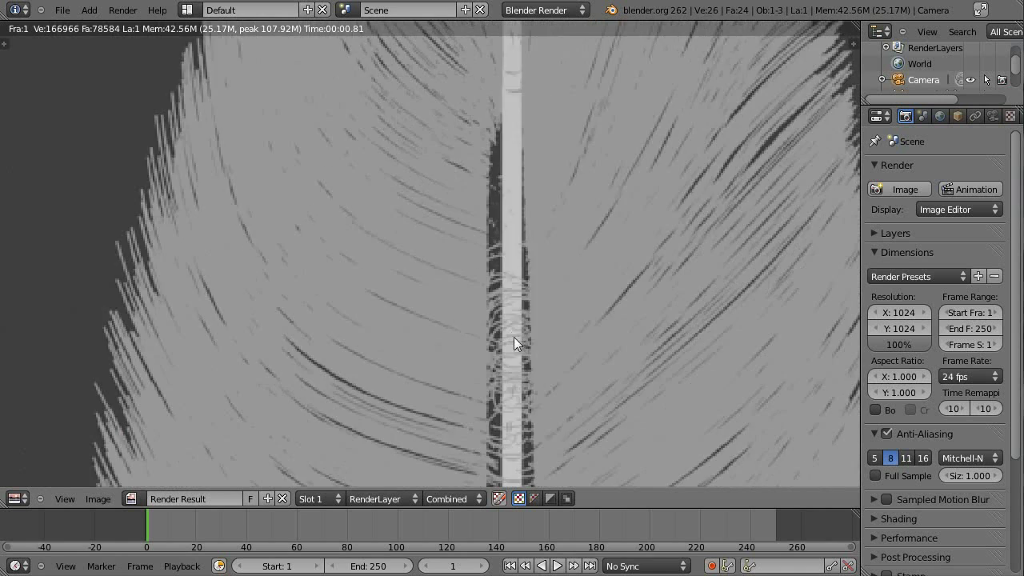
scroll(513, 337, "up", 1)
middle_click_drag(486, 312, 487, 58)
scroll(505, 390, "down", 1)
middle_click_drag(505, 390, 516, 408)
scroll(516, 275, "up", 1)
scroll(517, 206, "down", 6)
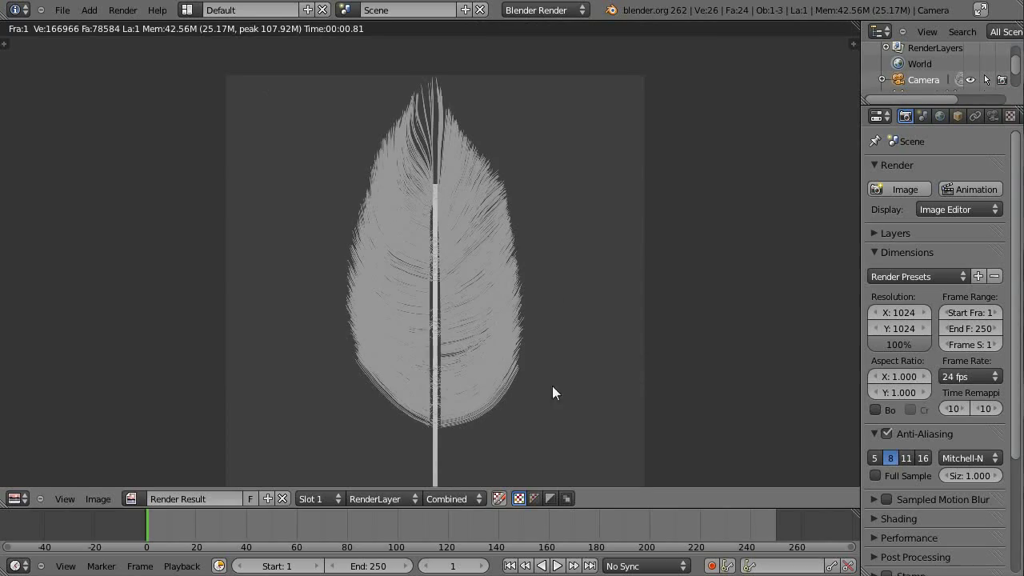
key("Escape")
- Turn off B-Spline for the feather shaft's hair particles and compare the hair roots close to the shaft
scroll(621, 236, "up", 7)
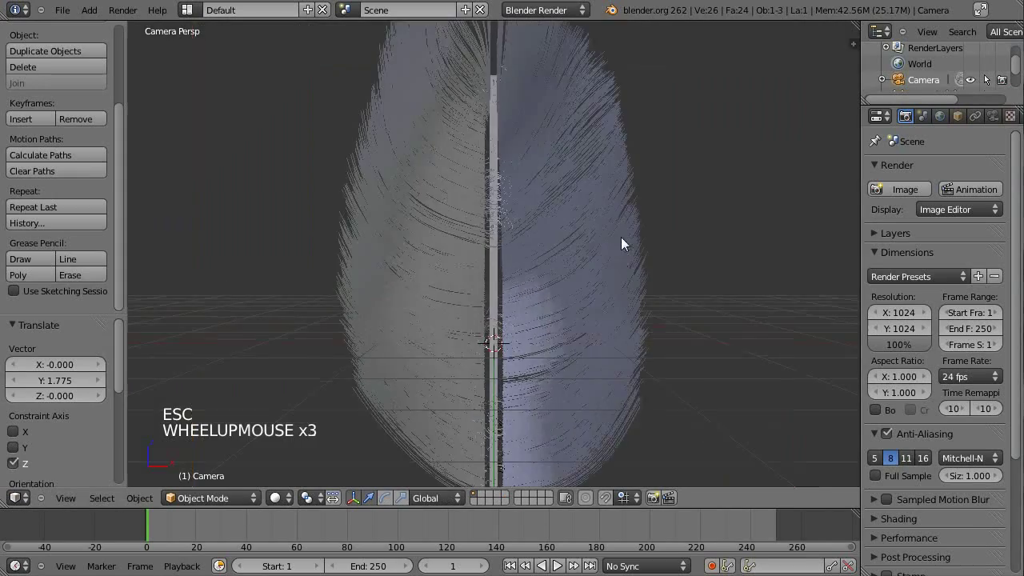
scroll(606, 267, "up", 20)
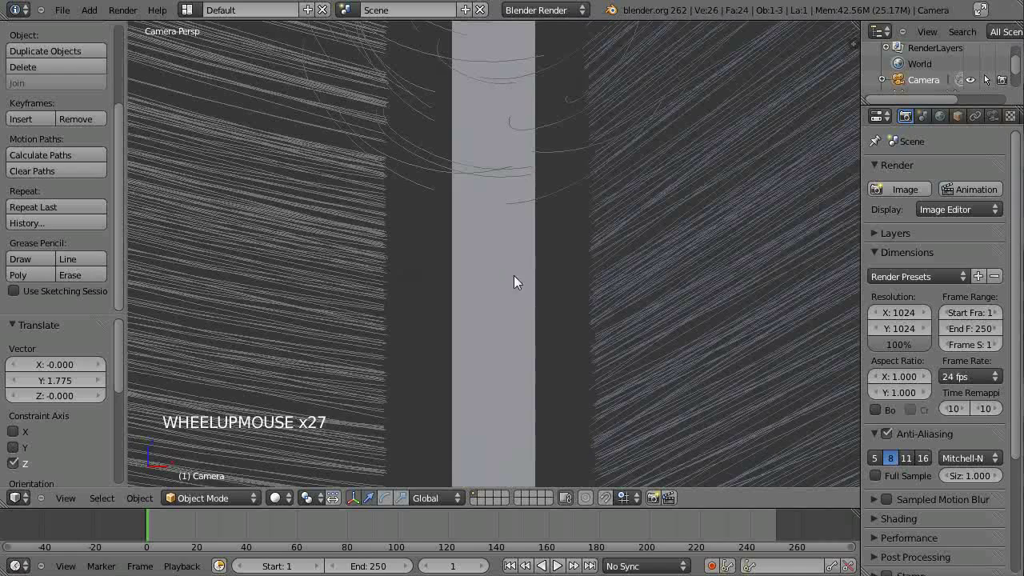
scroll(901, 398, "up", 5)
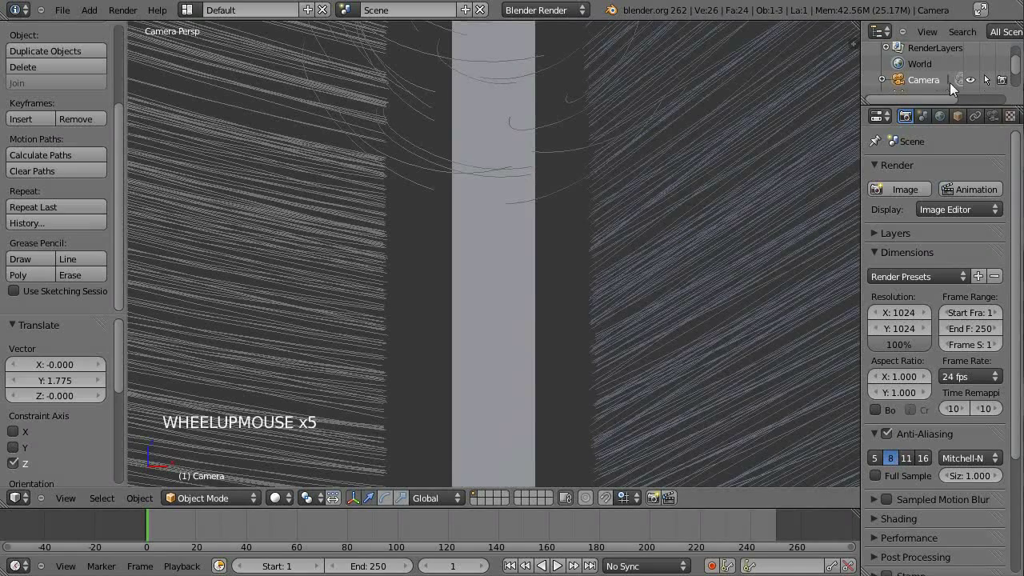
middle_click_drag(1011, 117, 972, 116)
right_click(509, 210)
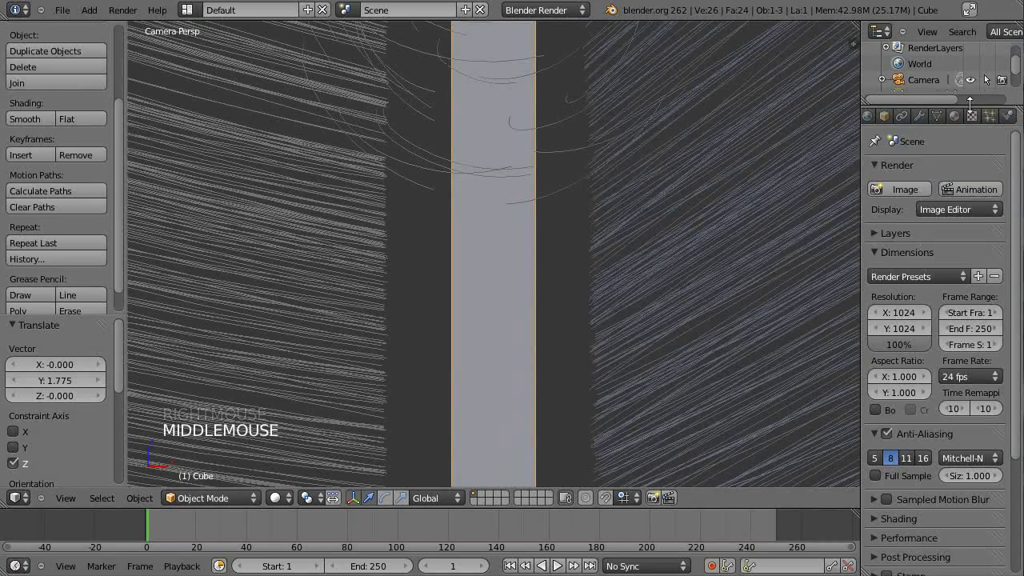
left_click(989, 115)
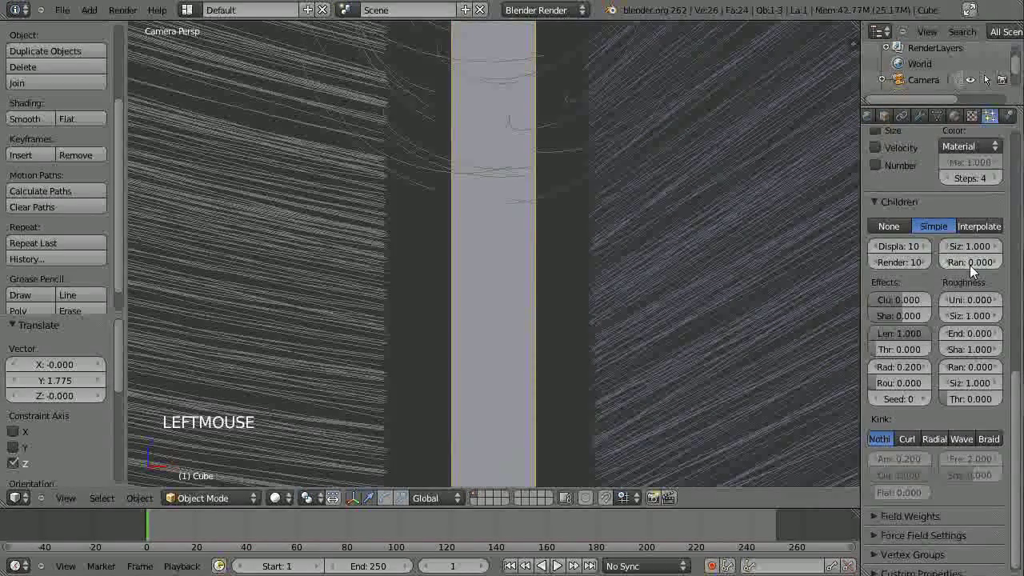
scroll(970, 265, "up", 5)
left_click(899, 170)
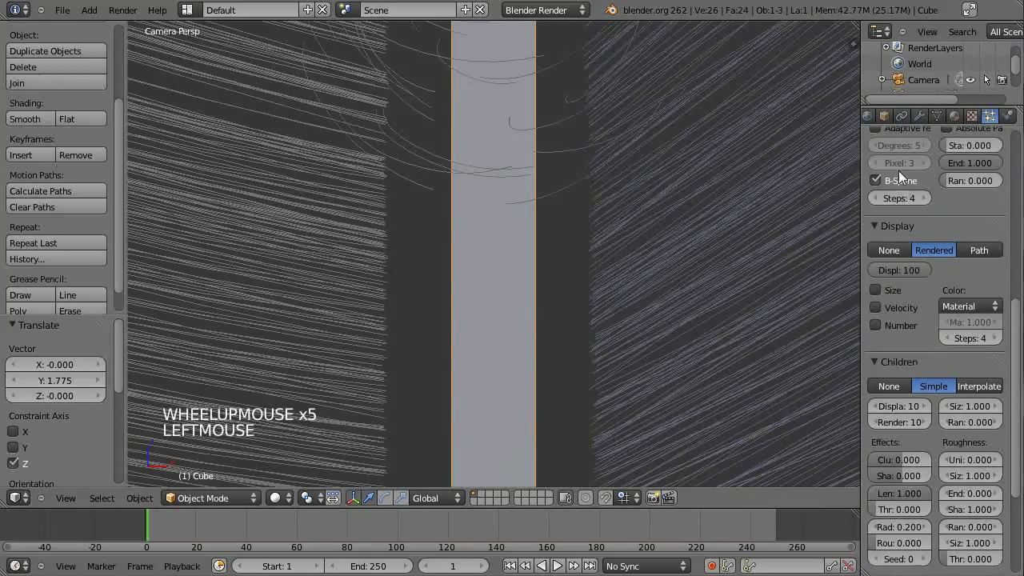
left_click(896, 178)
scroll(688, 264, "down", 13)
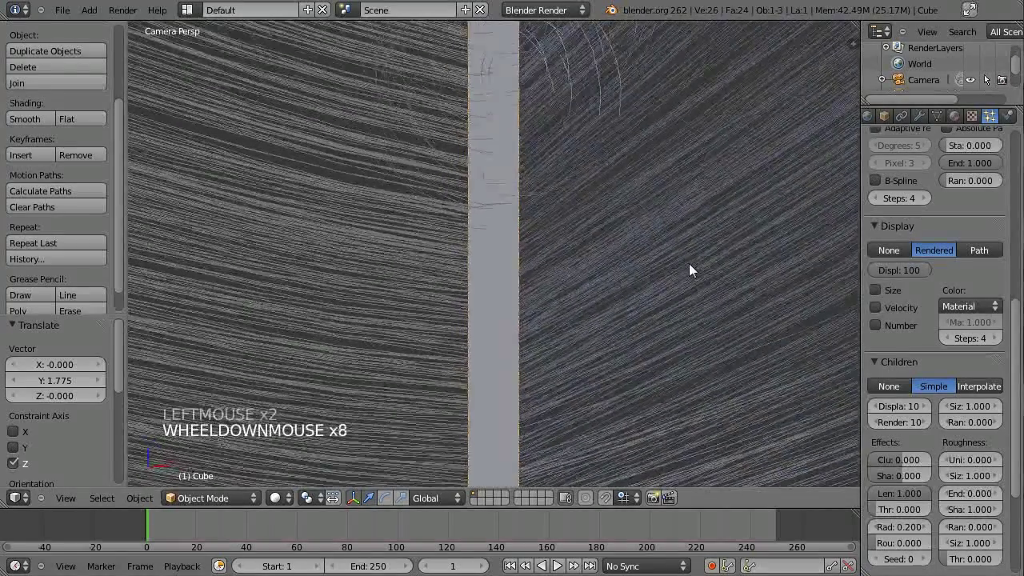
scroll(903, 200, "down", 1)
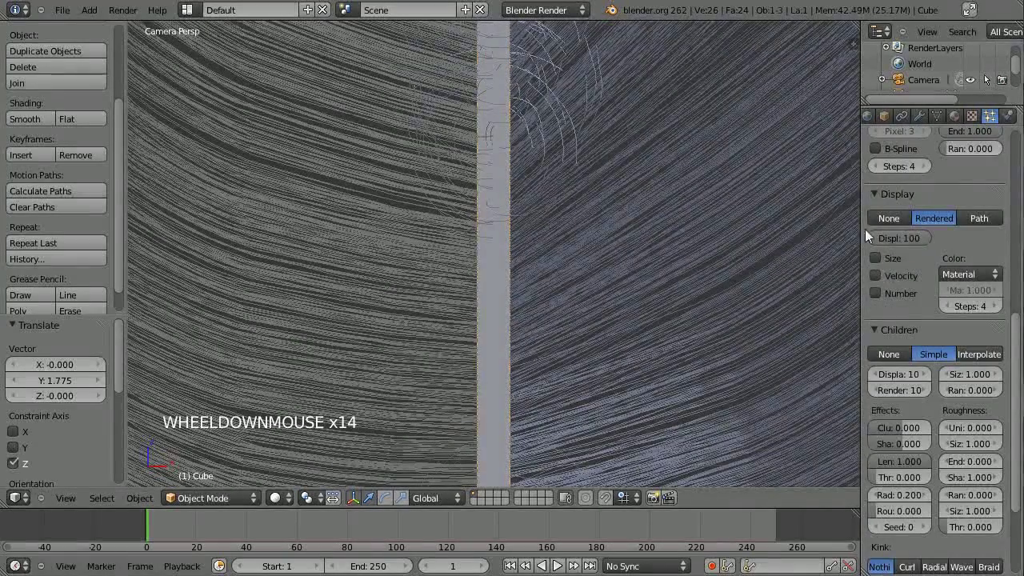
scroll(885, 160, "down", 1)
scroll(911, 318, "up", 4)
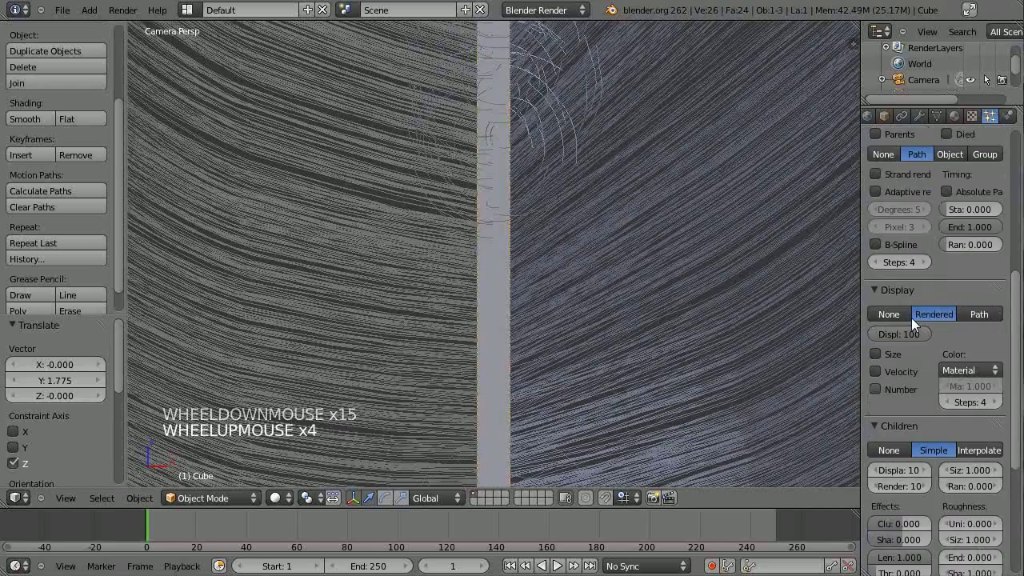
- Toggle B-Spline on and off to compare the hair shapes near and far, ending with it turned on
left_click(891, 245)
left_click(890, 245)
left_click(890, 245)
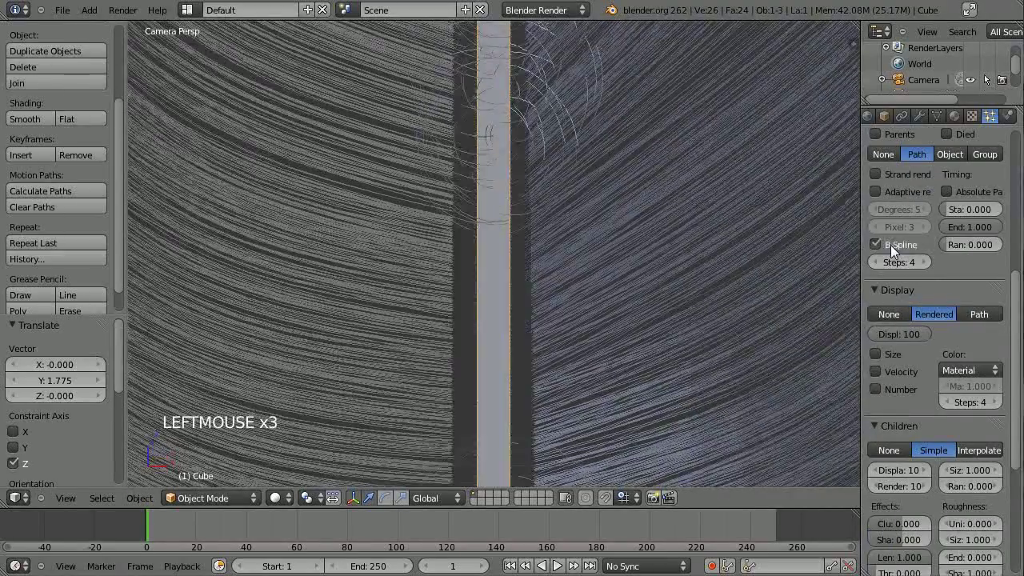
left_click(888, 245)
scroll(516, 337, "down", 6)
scroll(555, 302, "down", 6)
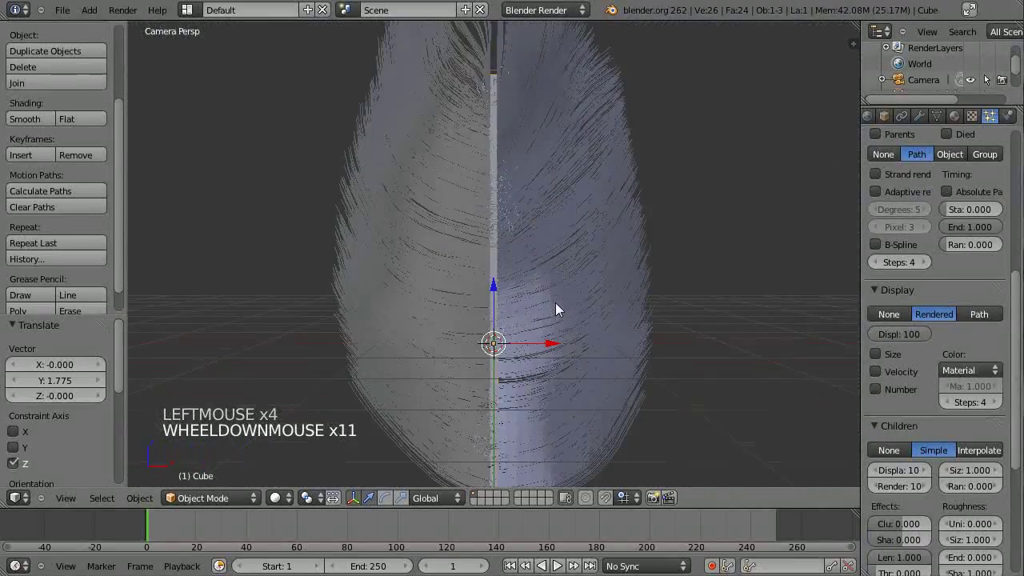
left_click(893, 247)
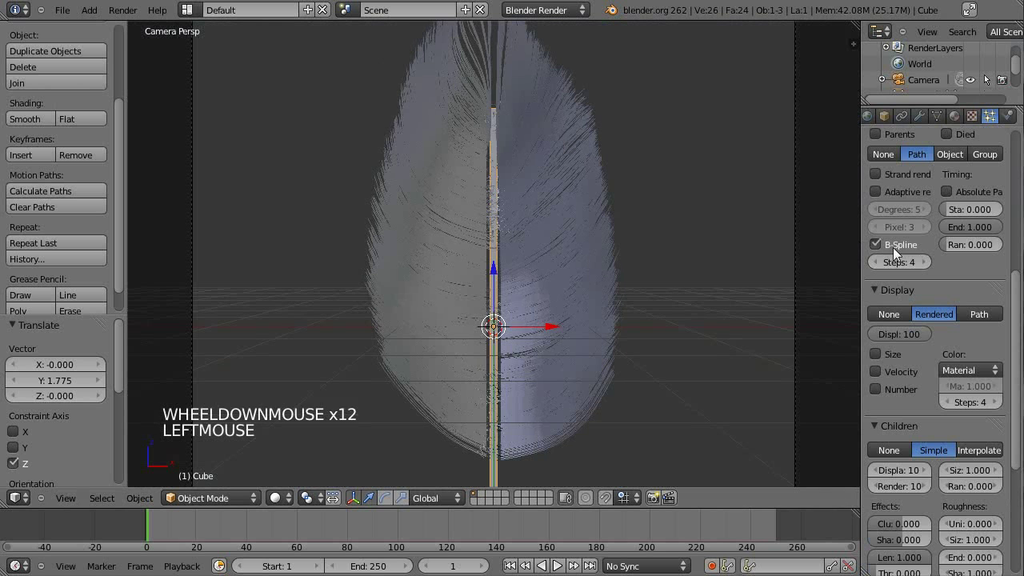
- Turn off B-Spline for the feather's hair particles, then render the feather to check the hair roots and close the render
left_click(893, 247)
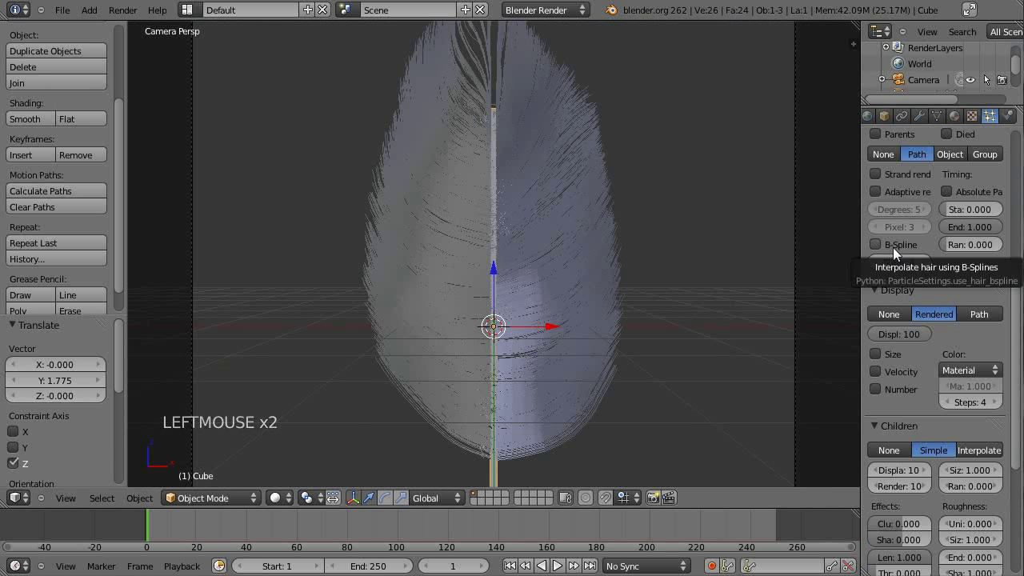
scroll(911, 165, "up", 2)
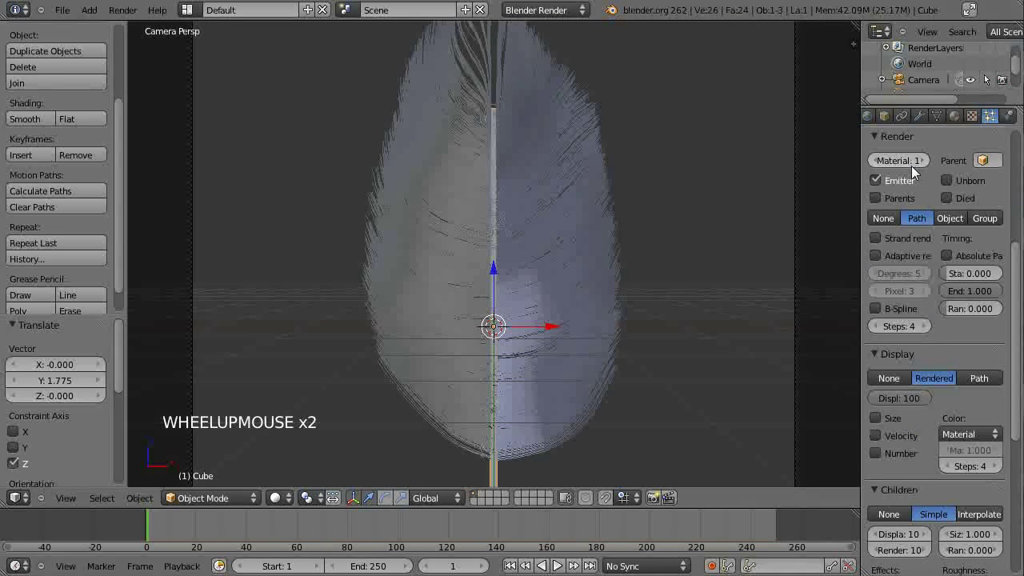
scroll(929, 405, "down", 2)
scroll(923, 379, "down", 6)
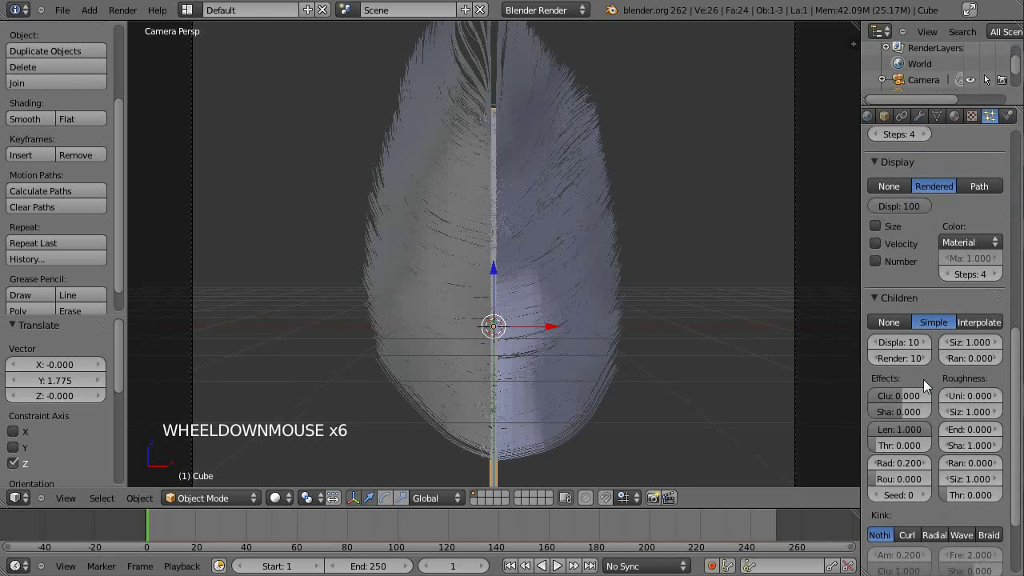
scroll(641, 123, "down", 2)
scroll(666, 204, "up", 4)
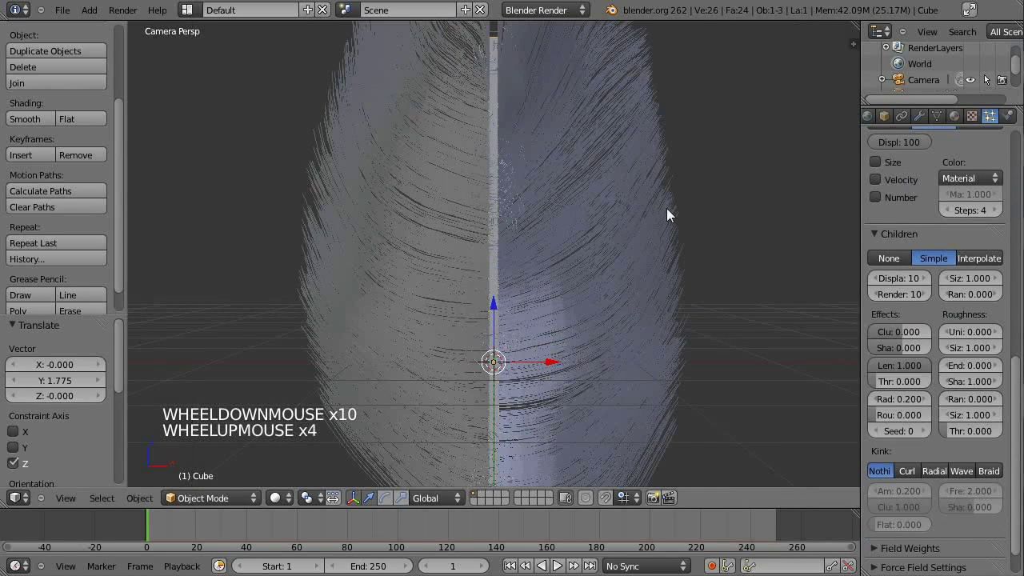
key("F12")
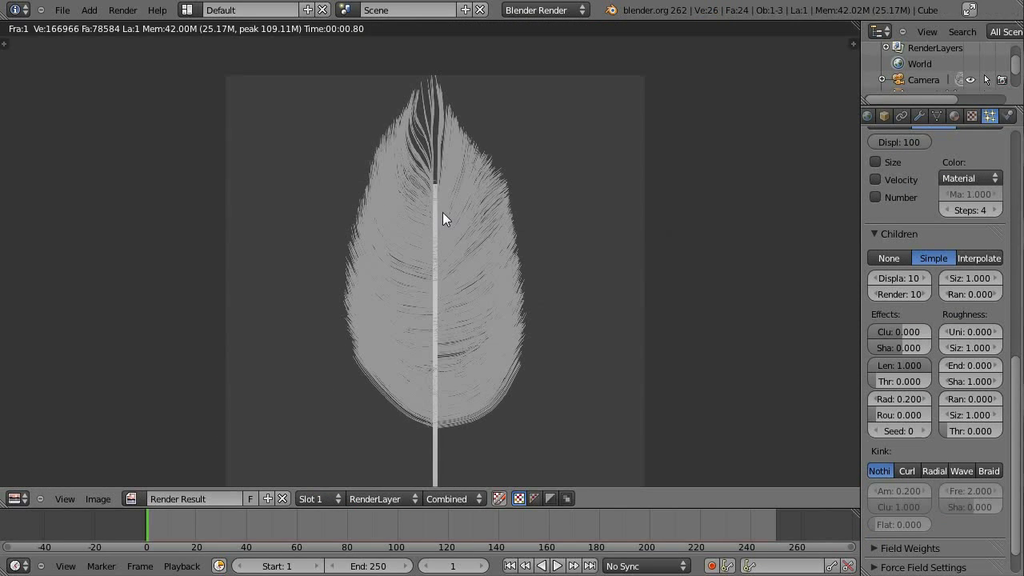
key("Escape")
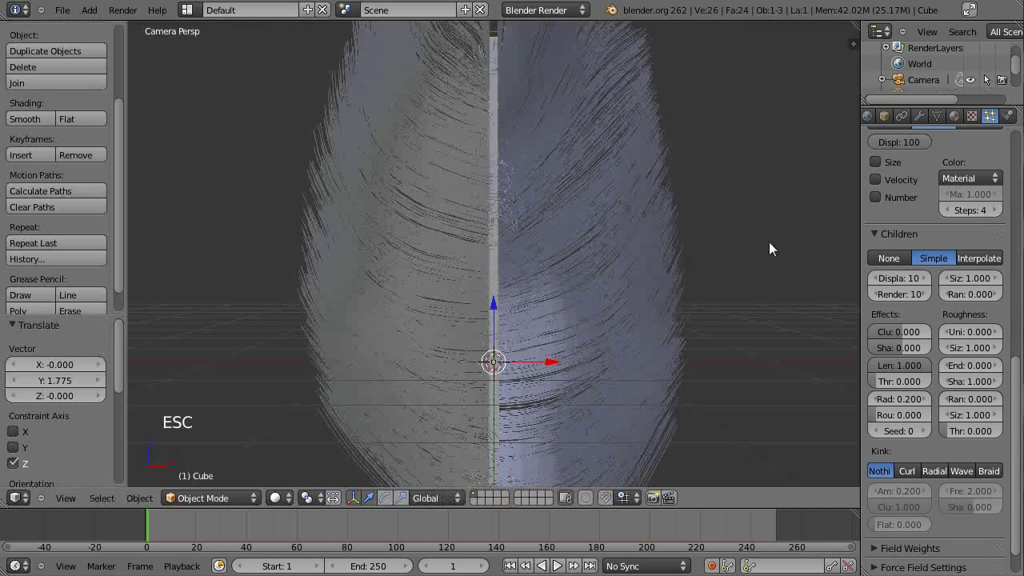
- Set the feather material's strand root and tip sizes to 0.25 and the minimum strand size to 0.001
left_click(953, 116)
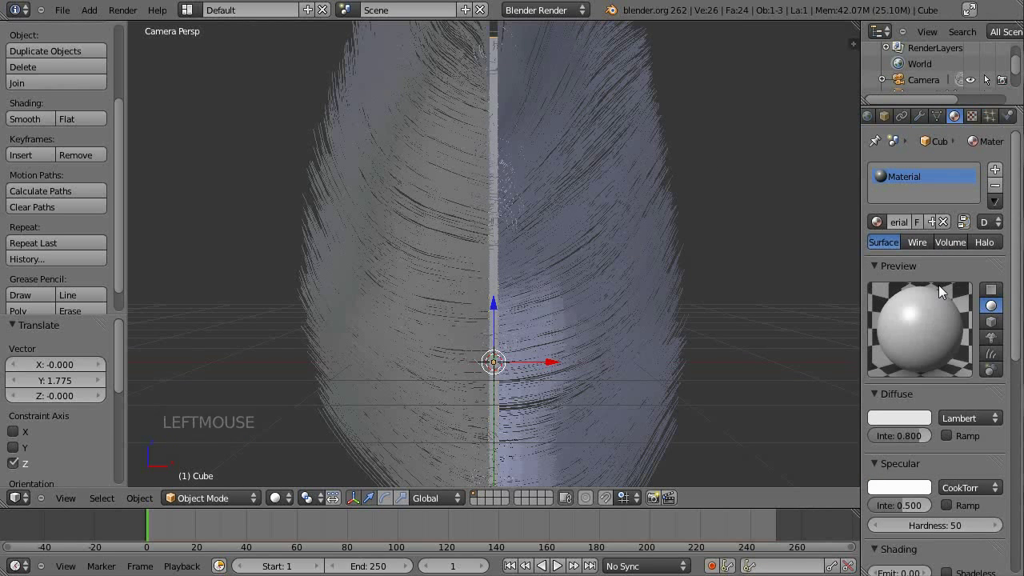
scroll(951, 456, "down", 6)
scroll(950, 444, "down", 4)
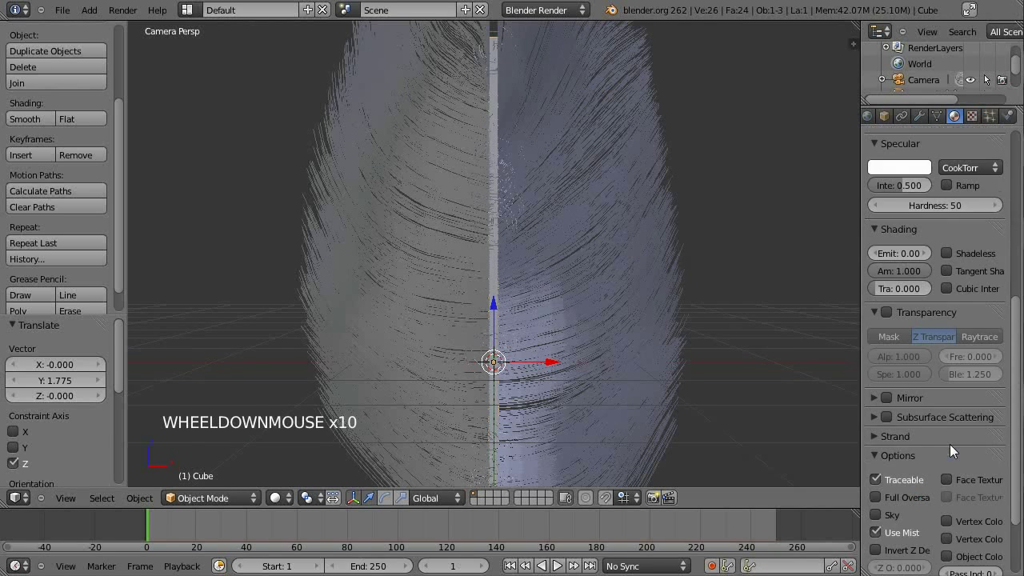
scroll(927, 379, "down", 4)
scroll(932, 382, "down", 4)
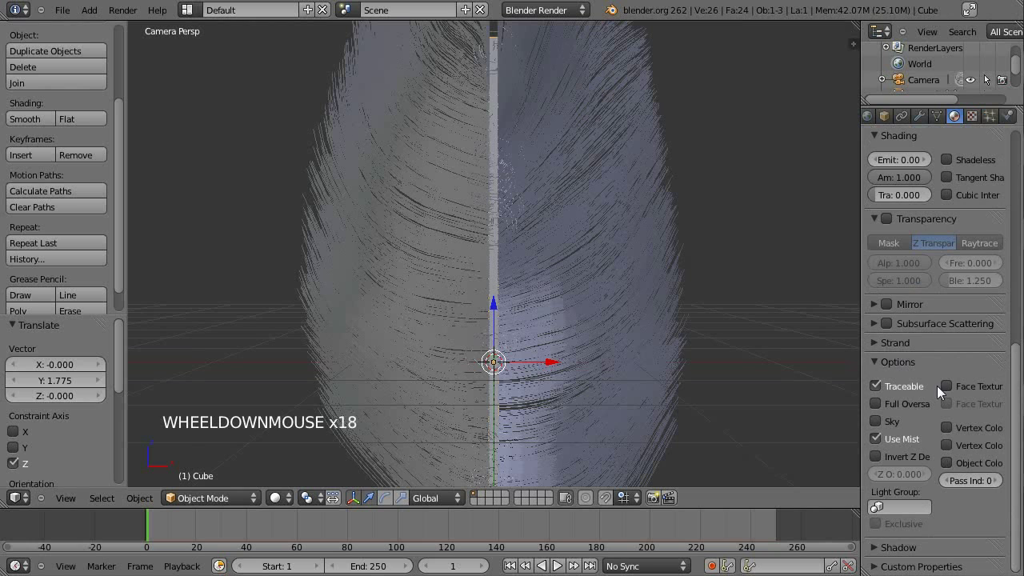
scroll(888, 366, "up", 1)
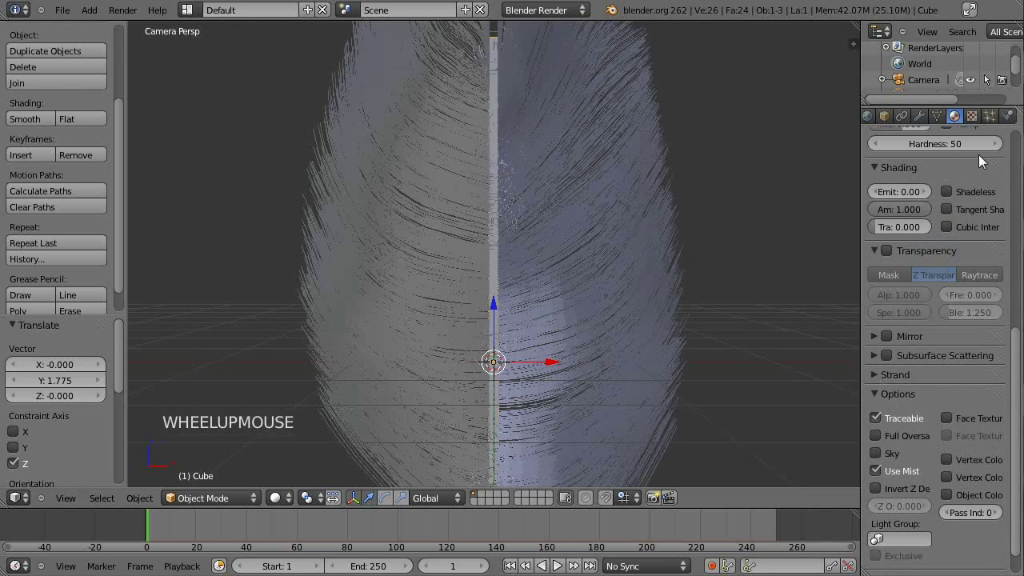
left_click(883, 376)
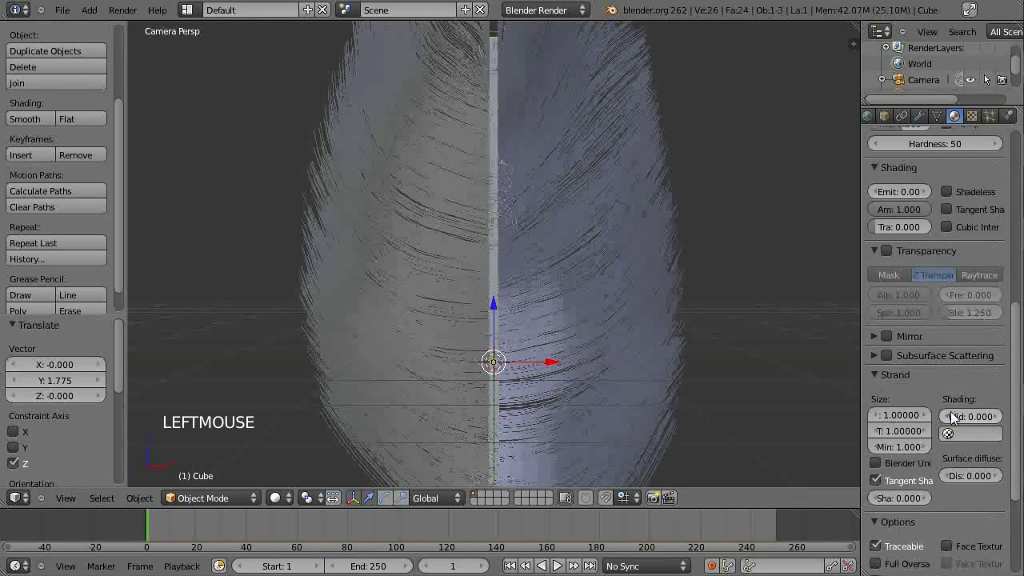
scroll(896, 366, "down", 2)
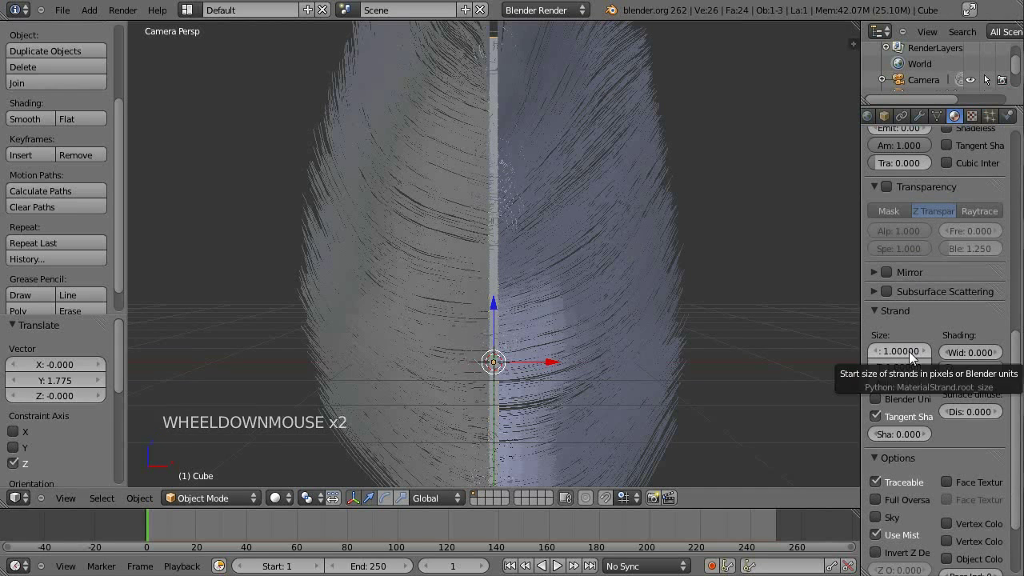
left_click_drag(909, 351, 850, 366)
left_click_drag(932, 380, 520, 336)
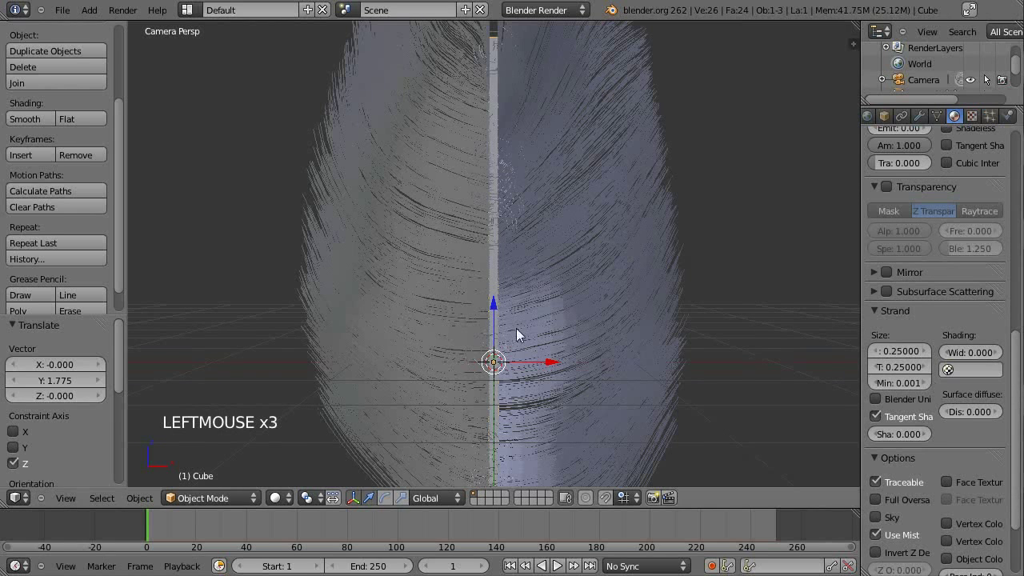
- Render the feather and examine the strand thickness up close, then close the render
key("F12")
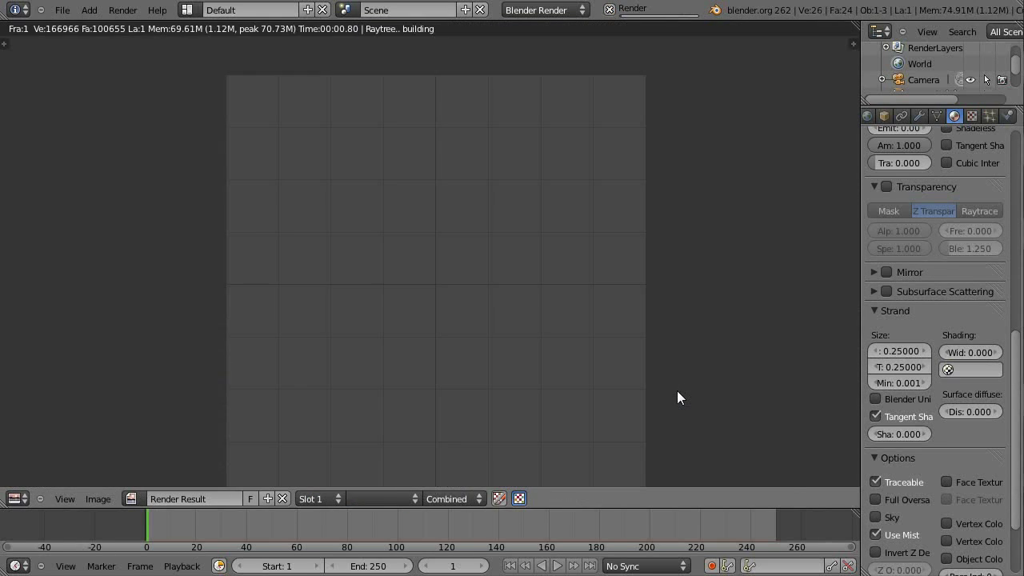
scroll(606, 240, "up", 2)
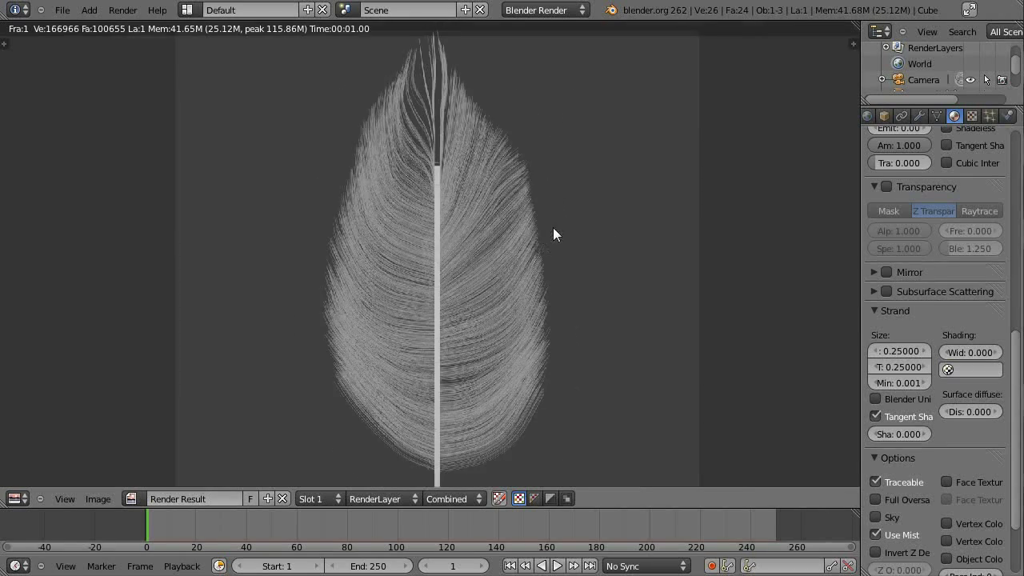
scroll(564, 203, "up", 6)
scroll(532, 155, "down", 6)
key("Escape")
- Set the number of rendered children per hair particle to 15
left_click(988, 116)
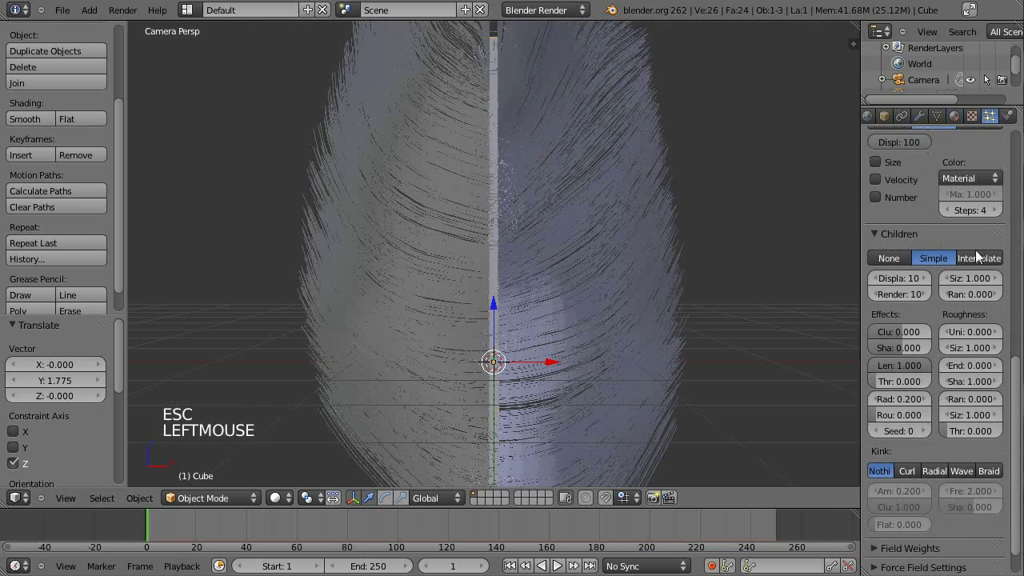
scroll(959, 448, "down", 3)
scroll(959, 448, "down", 1)
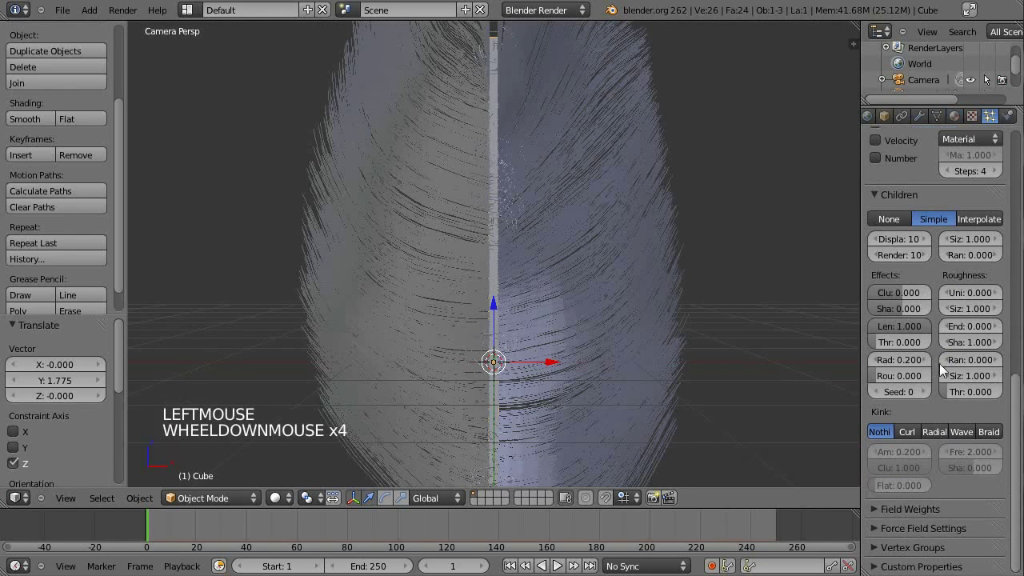
left_click(904, 252)
type("15")
key("Return")
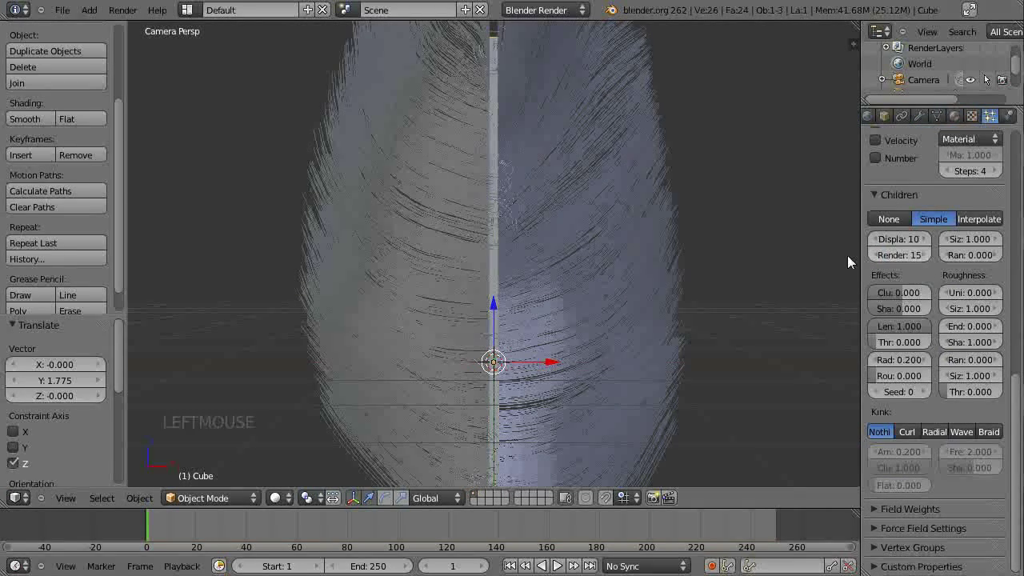
- Render the feather and inspect the hair density over the whole image
key("F12")
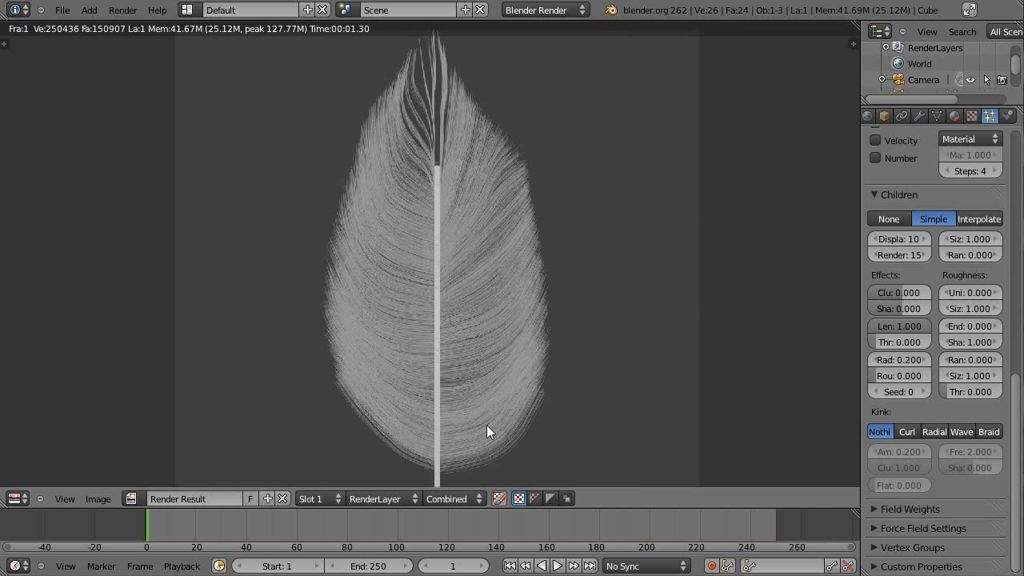
scroll(494, 142, "down", 1)
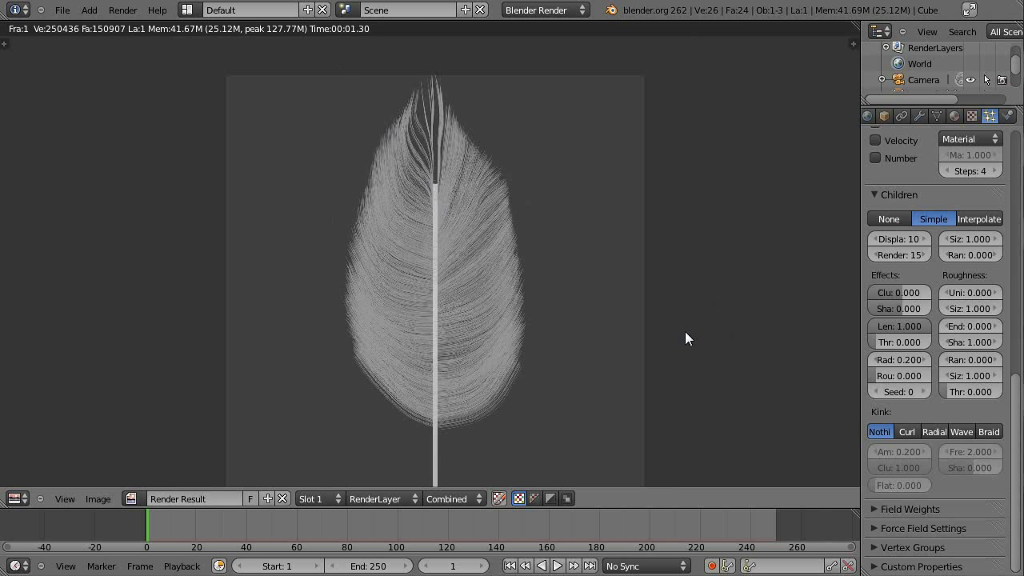
scroll(507, 124, "down", 3)
scroll(516, 144, "up", 3)
scroll(444, 153, "down", 1)
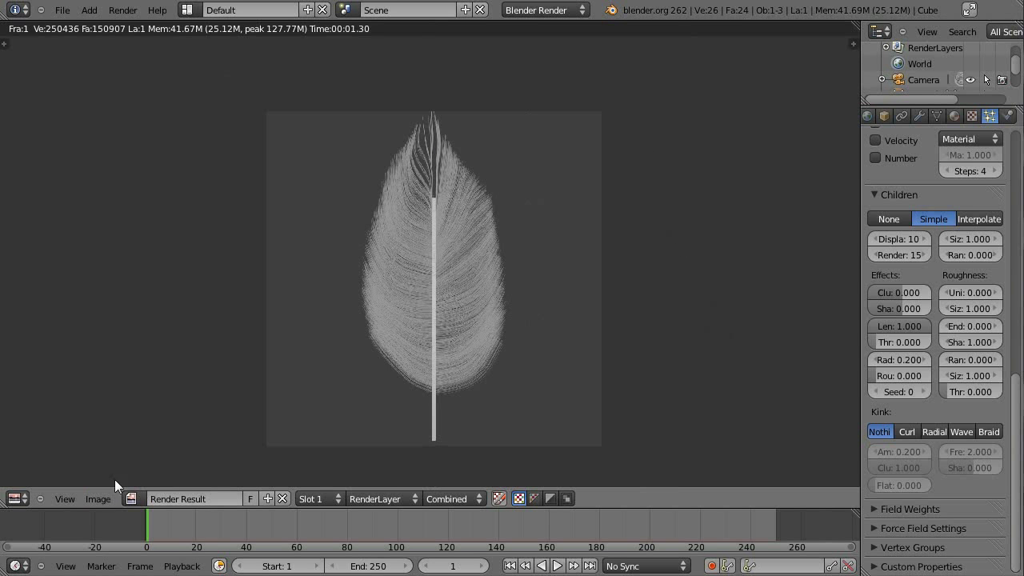
- Save the render in the feather folder as featherTexture2.tga, in Targa format with RGBA color
left_click(100, 498)
left_click(156, 431)
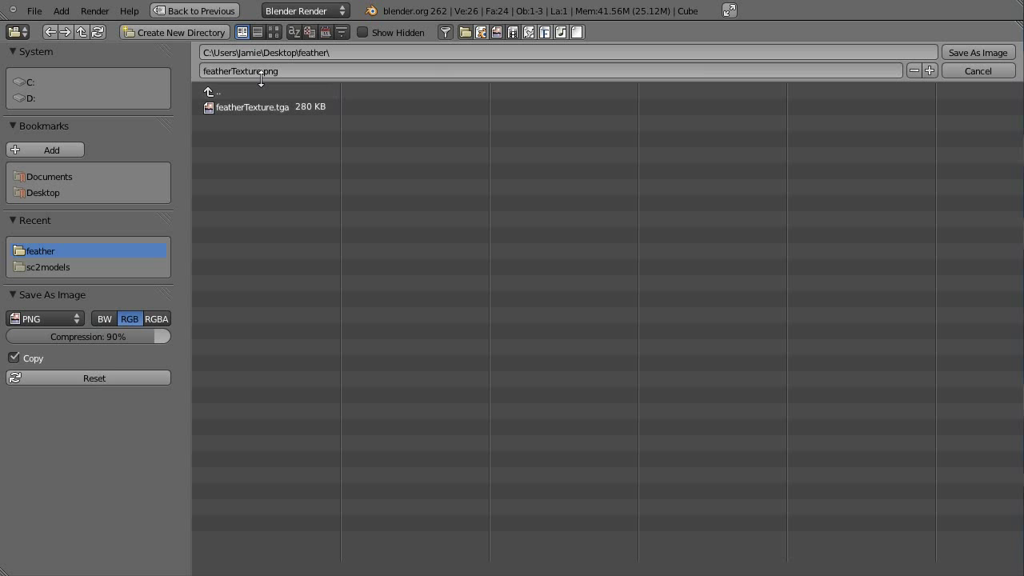
left_click(330, 71)
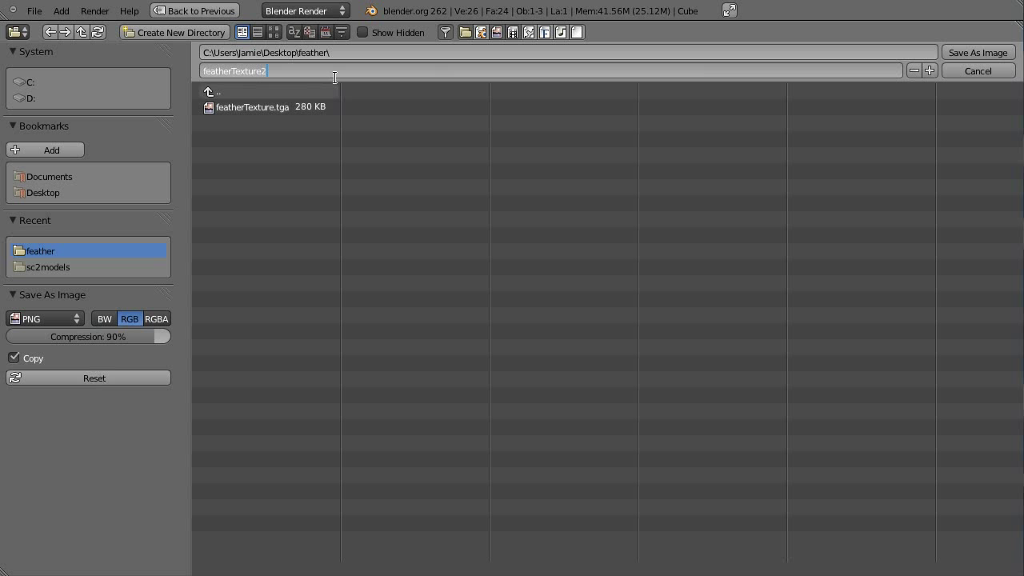
left_click(62, 317)
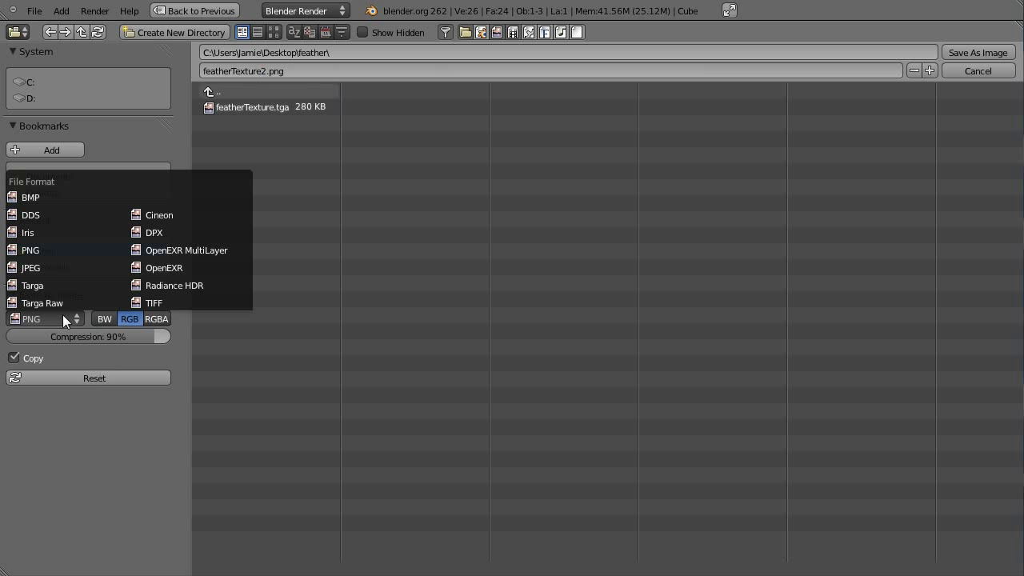
left_click(54, 287)
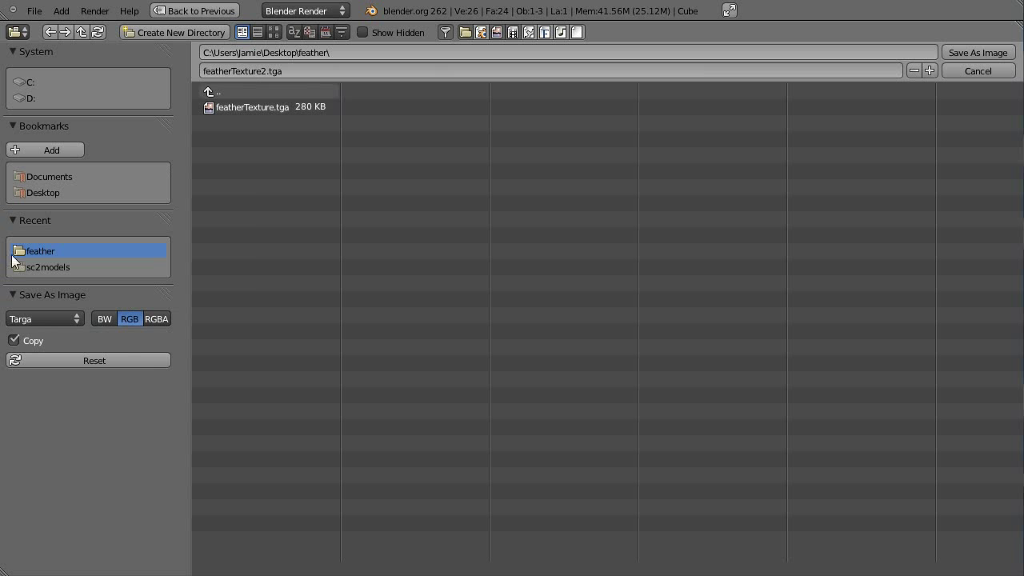
left_click(160, 318)
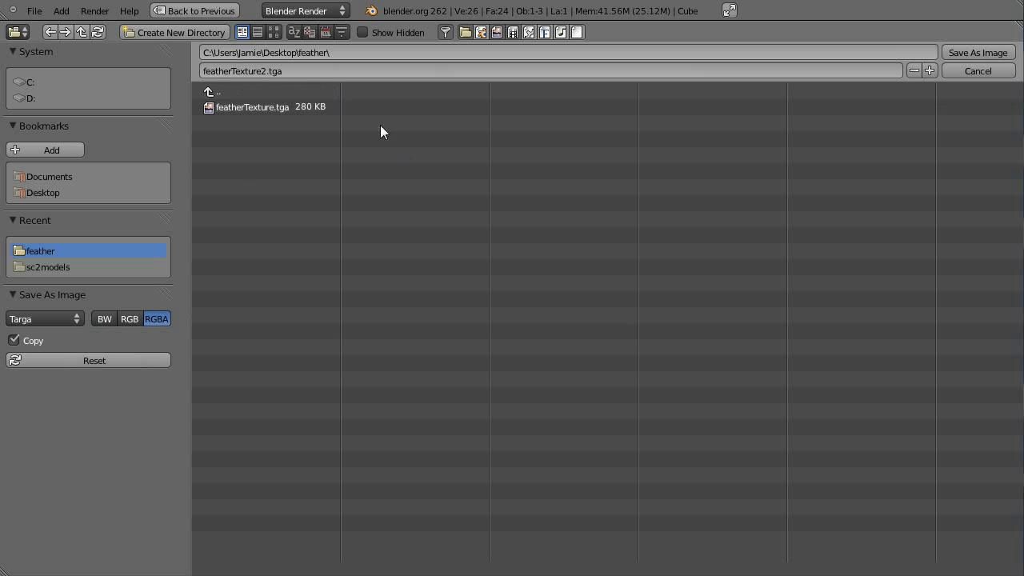
left_click(963, 50)
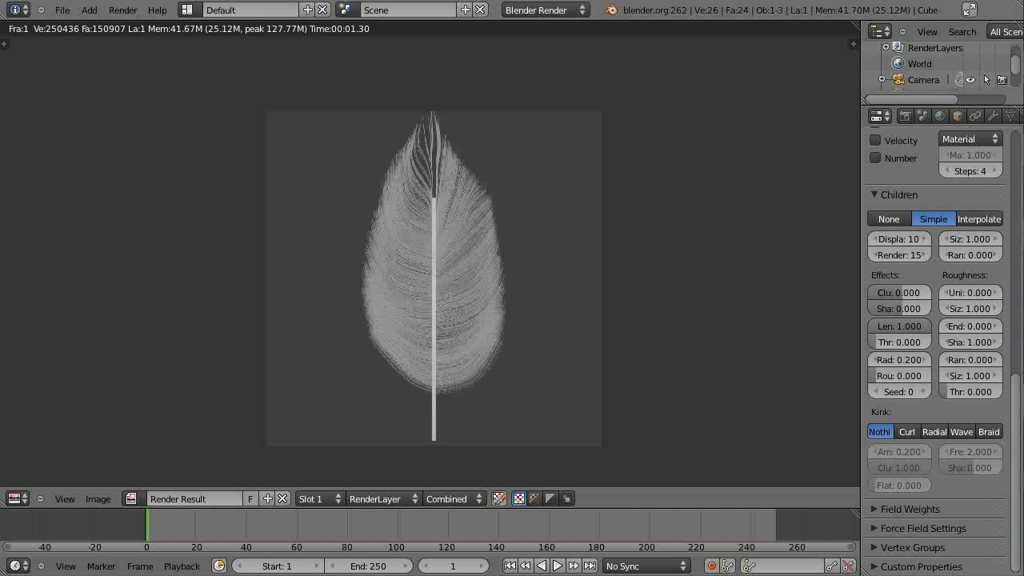
- Close the render and move the feather object to the second layer
key("Escape")
scroll(535, 278, "down", 4)
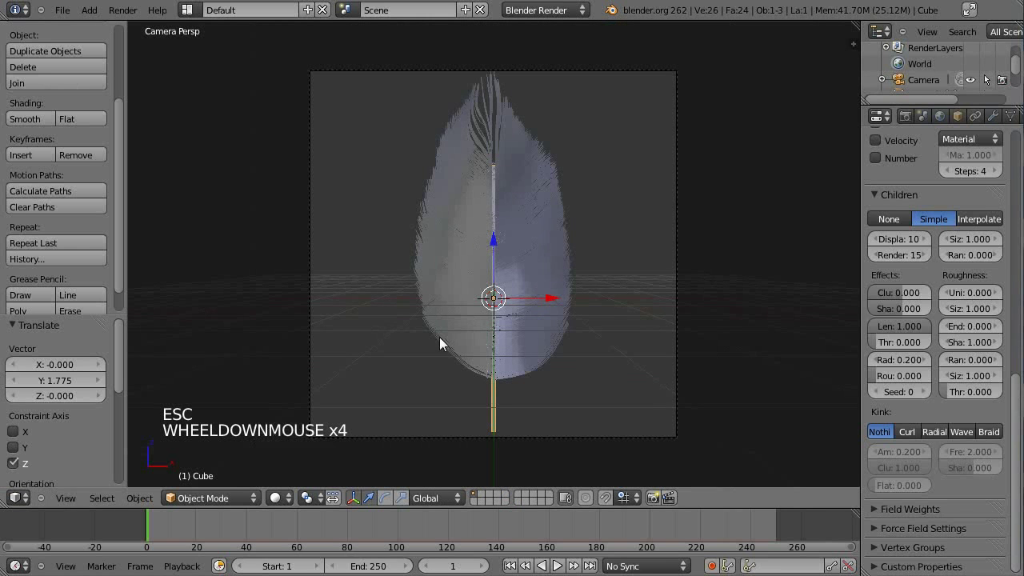
right_click(500, 408)
right_click(501, 408)
key("m")
key("m")
key("m")
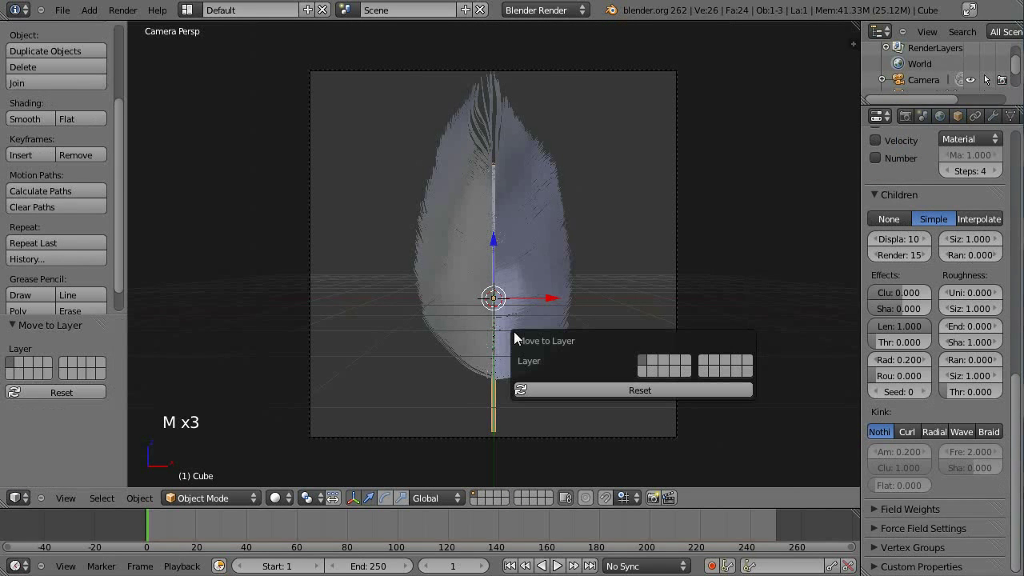
left_click(653, 362)
- Add a mesh plane at the scene's origin
key("shift+a")
mouse_move(480, 236)
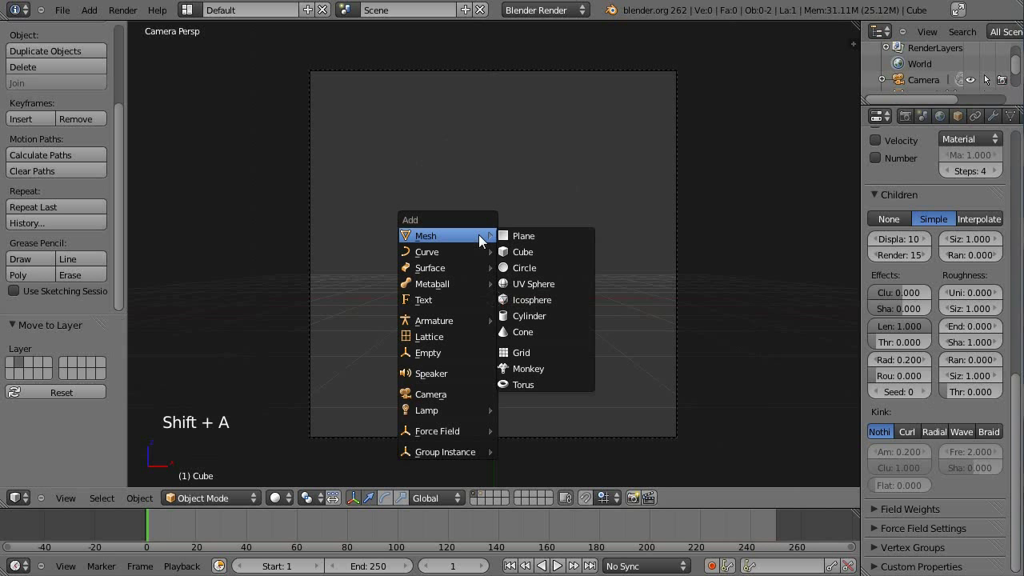
left_click(528, 236)
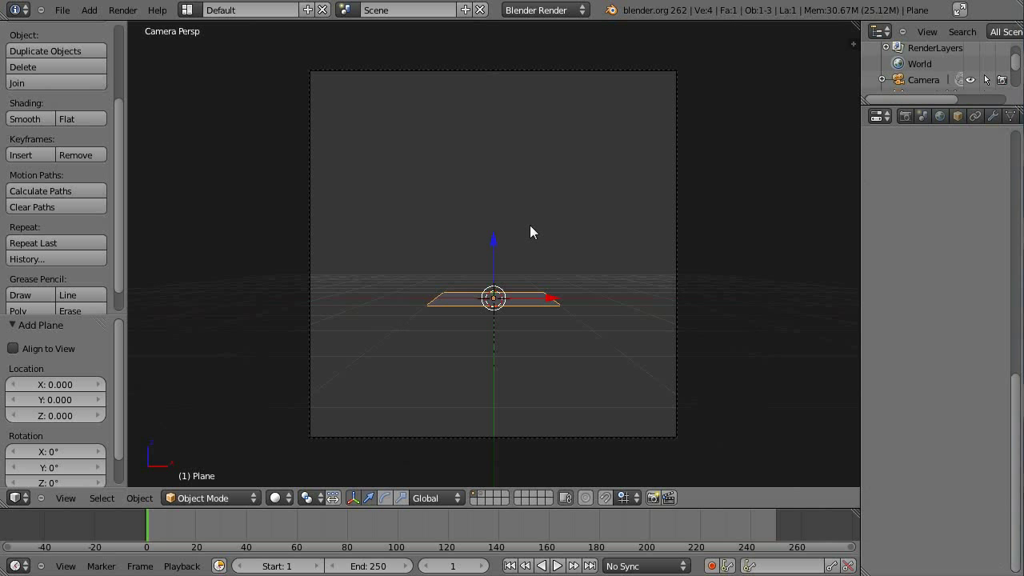
key("r")
key("z")
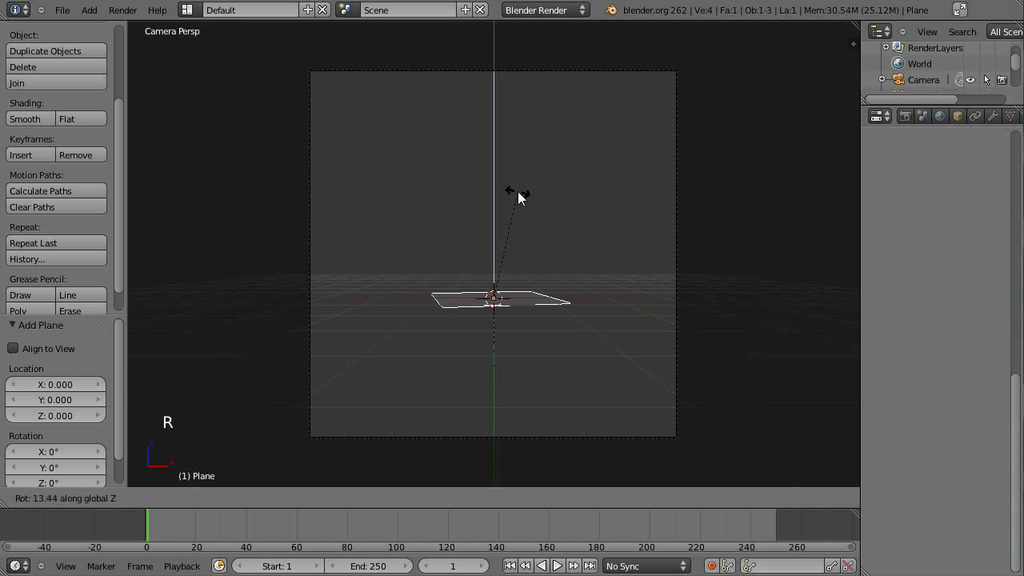
right_click(573, 252)
- Rotate the plane 90° about the global X axis so it stands upright
key("r")
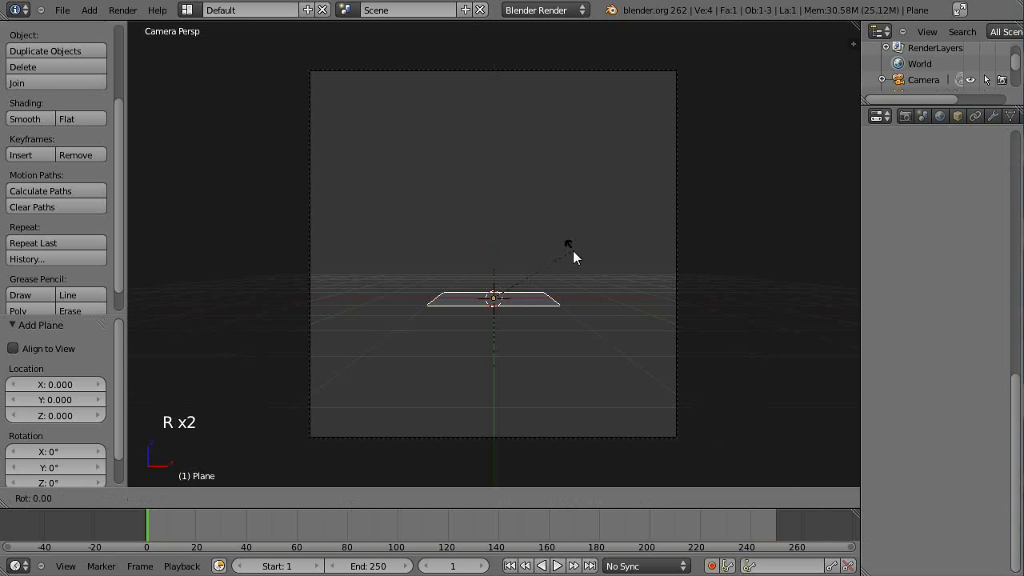
key("x")
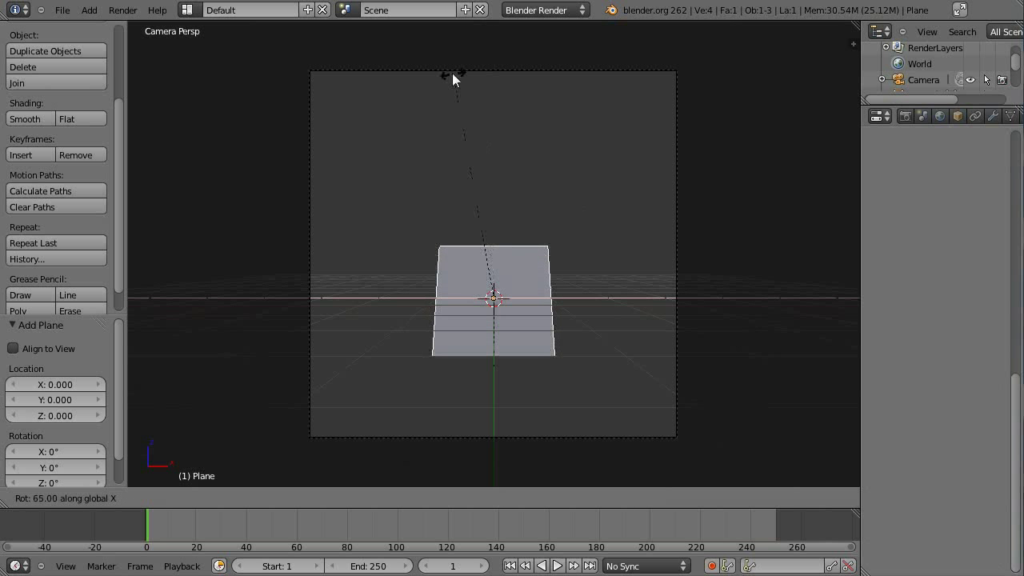
type("90")
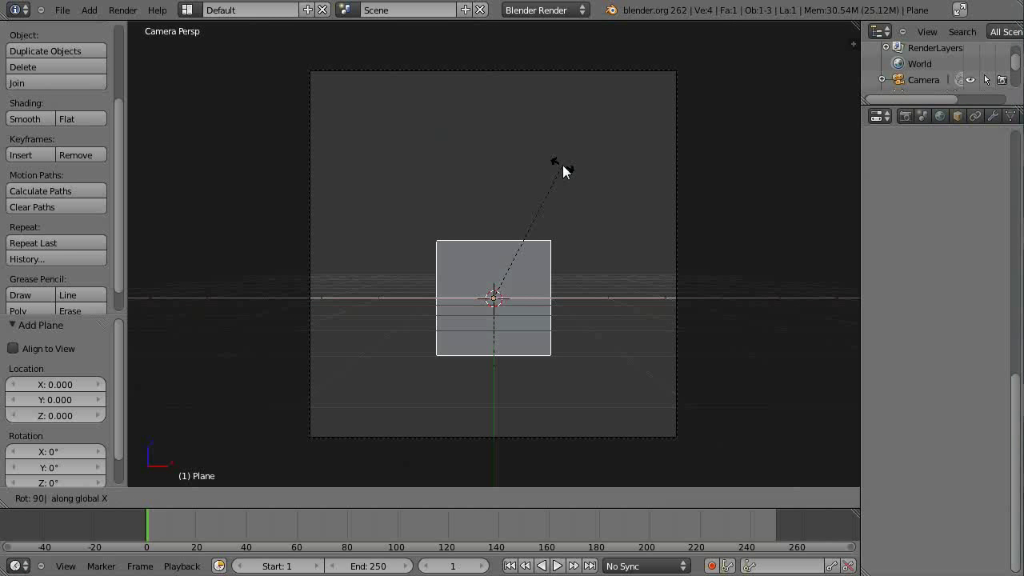
key("Return")
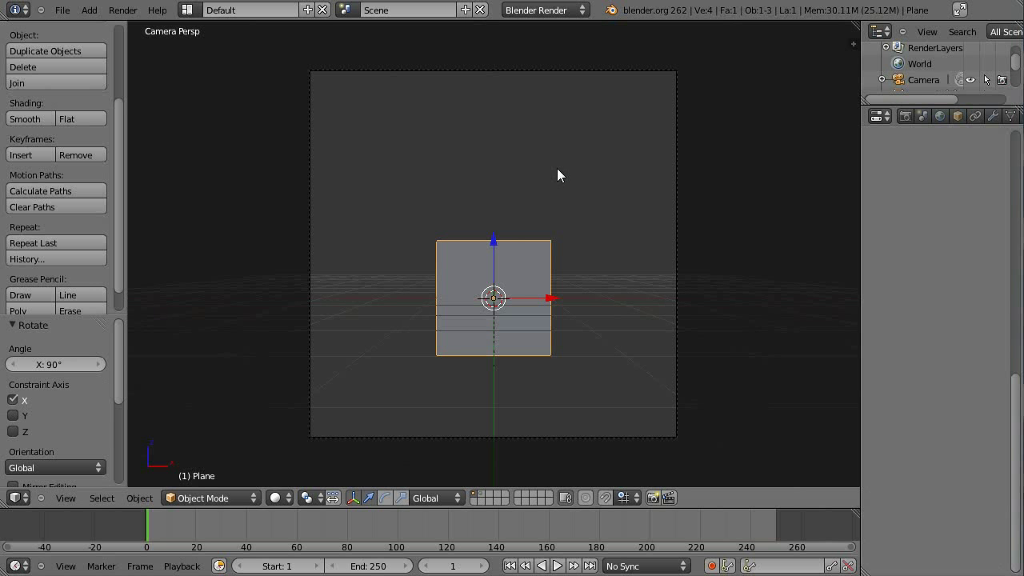
scroll(602, 232, "up", 2)
scroll(606, 269, "down", 2)
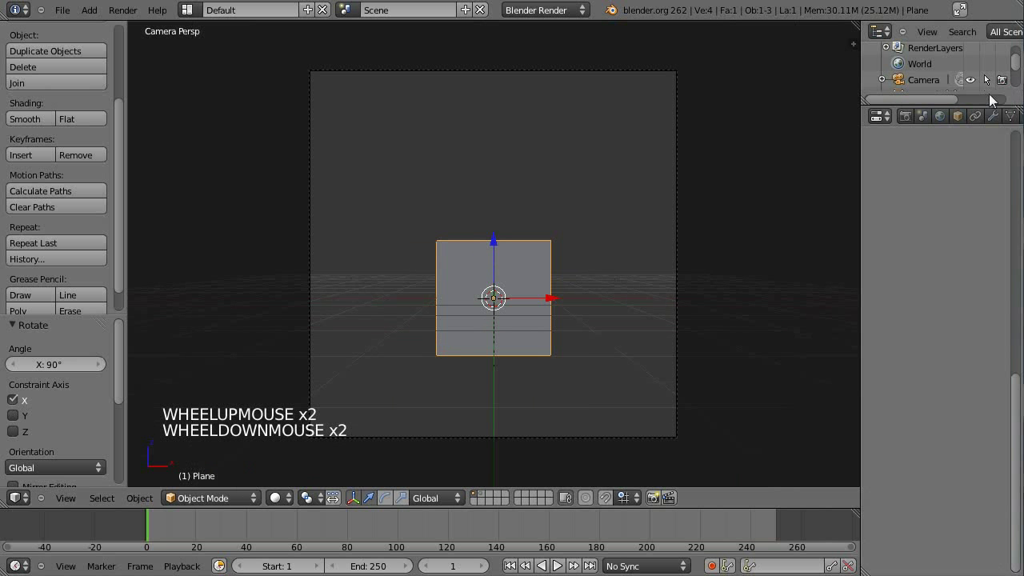
- Give the upright plane a new material
middle_click_drag(1010, 116, 1003, 116)
left_click(957, 116)
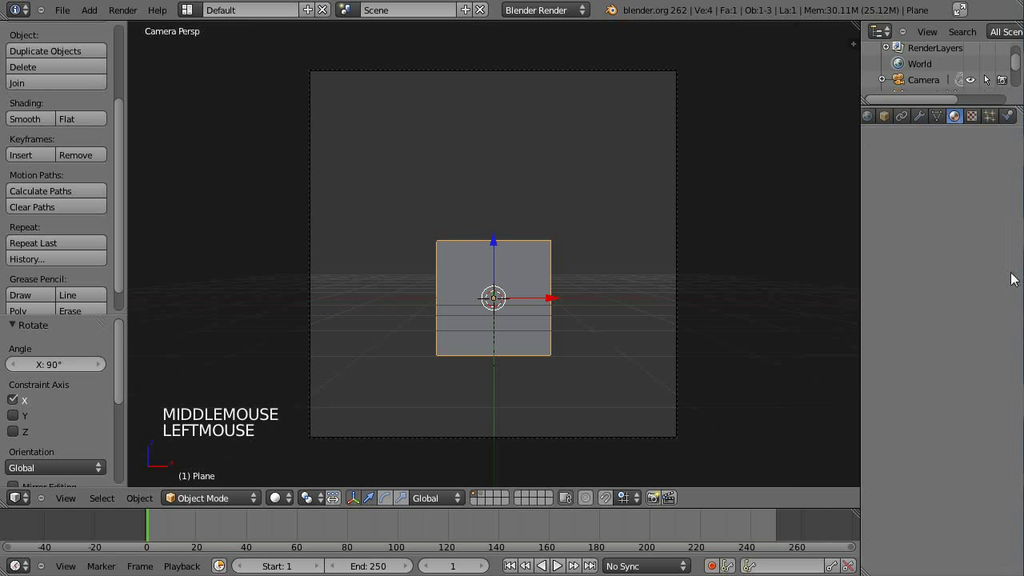
scroll(972, 251, "up", 7)
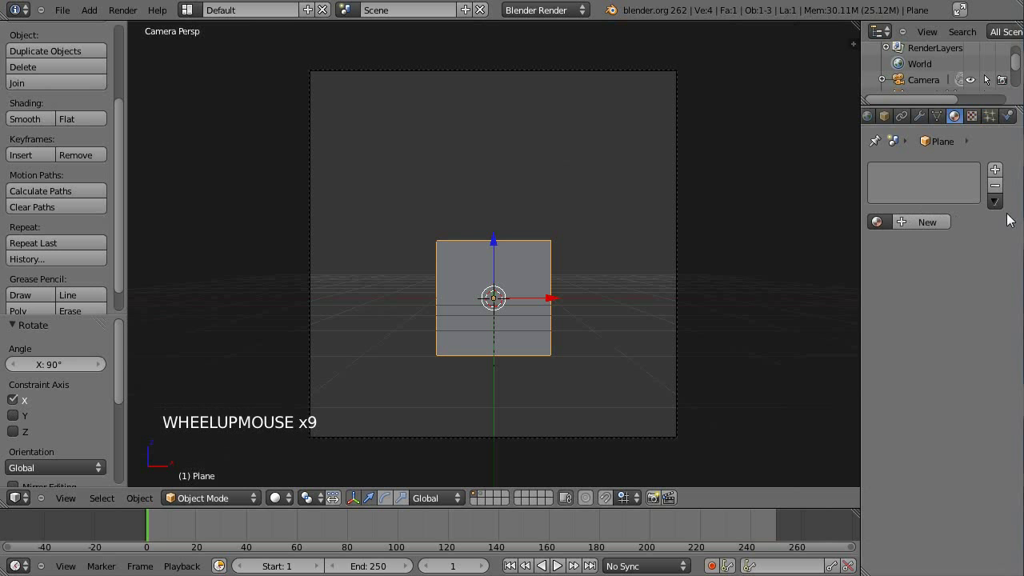
scroll(959, 290, "up", 11)
scroll(928, 221, "up", 3)
left_click(929, 222)
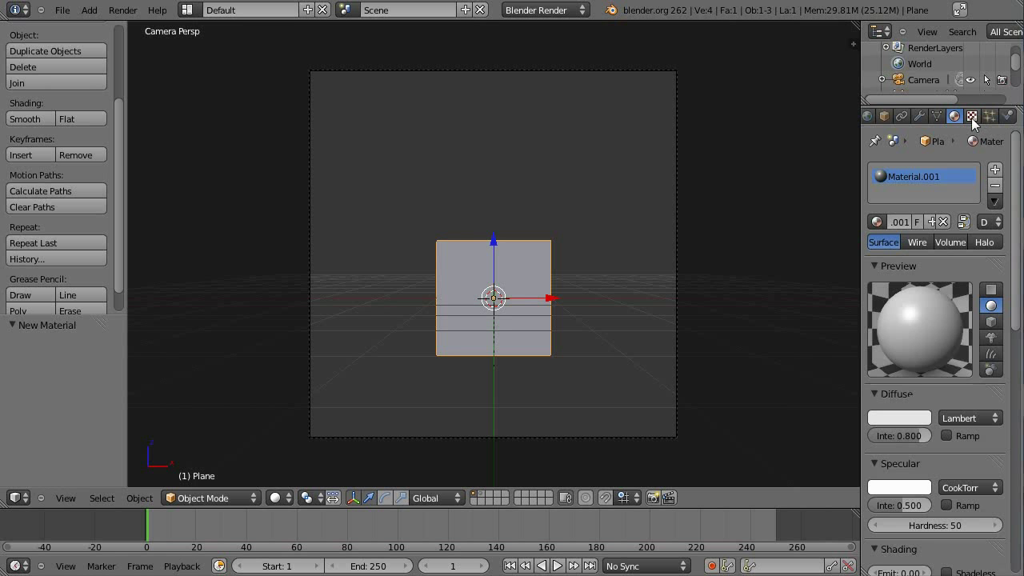
- Add a new texture to the plane's material and set its type to Image or Movie
left_click(972, 117)
left_click(918, 288)
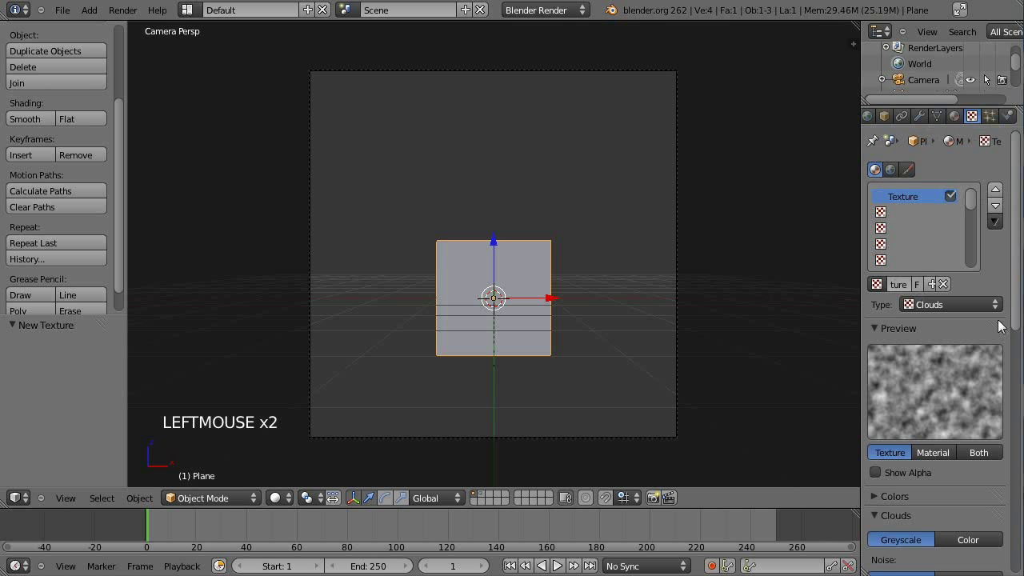
left_click(959, 305)
left_click_drag(978, 305, 981, 203)
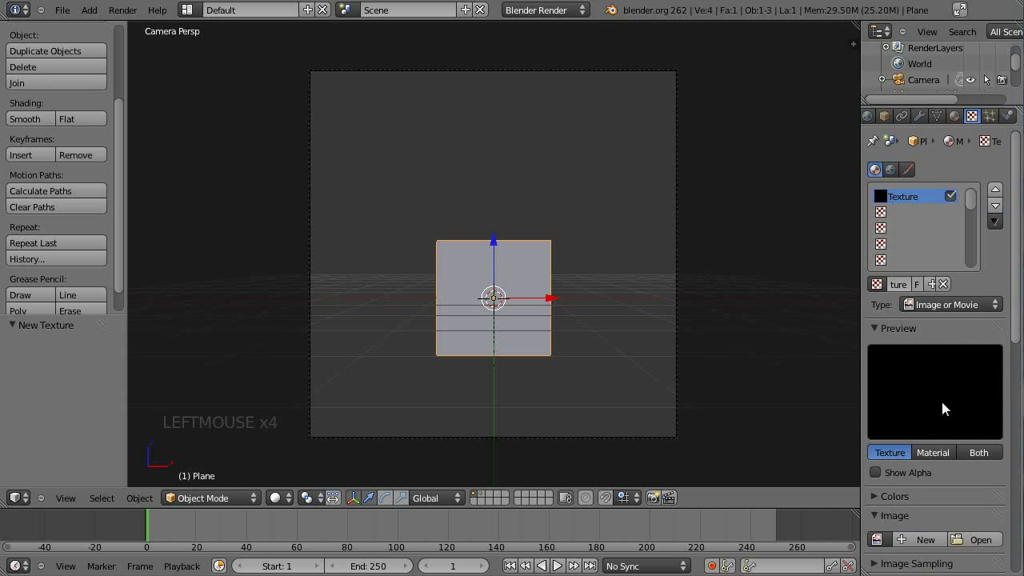
- Load featherTexture2.tga from the feather folder as the texture's image
scroll(943, 408, "down", 2)
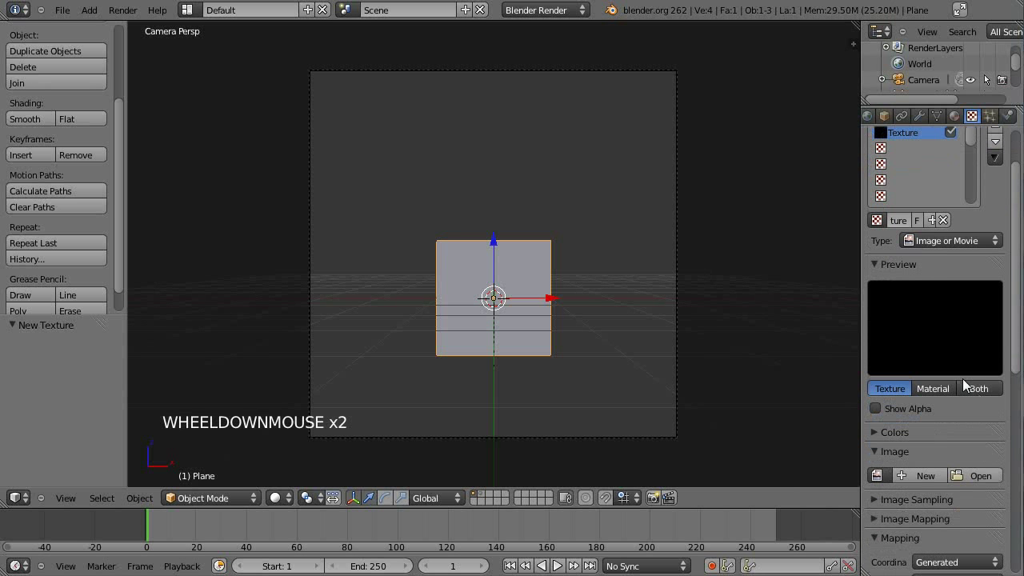
left_click(980, 477)
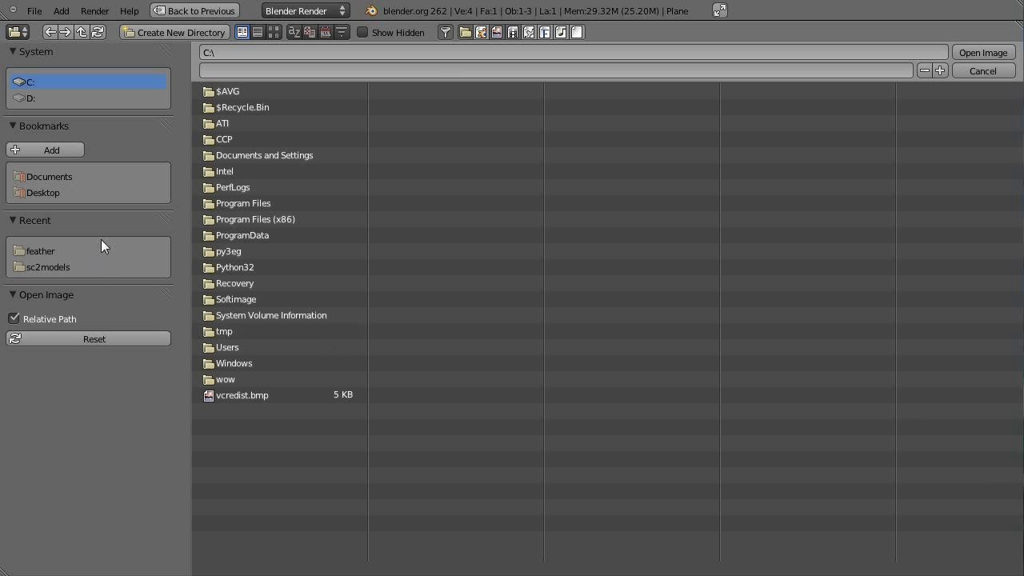
left_click(60, 253)
left_click(274, 122)
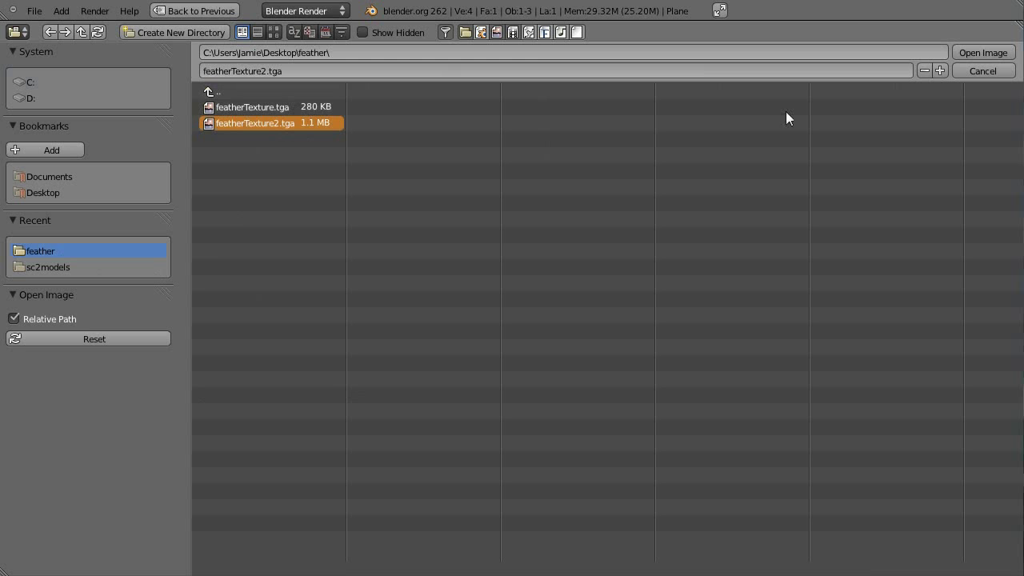
left_click(968, 53)
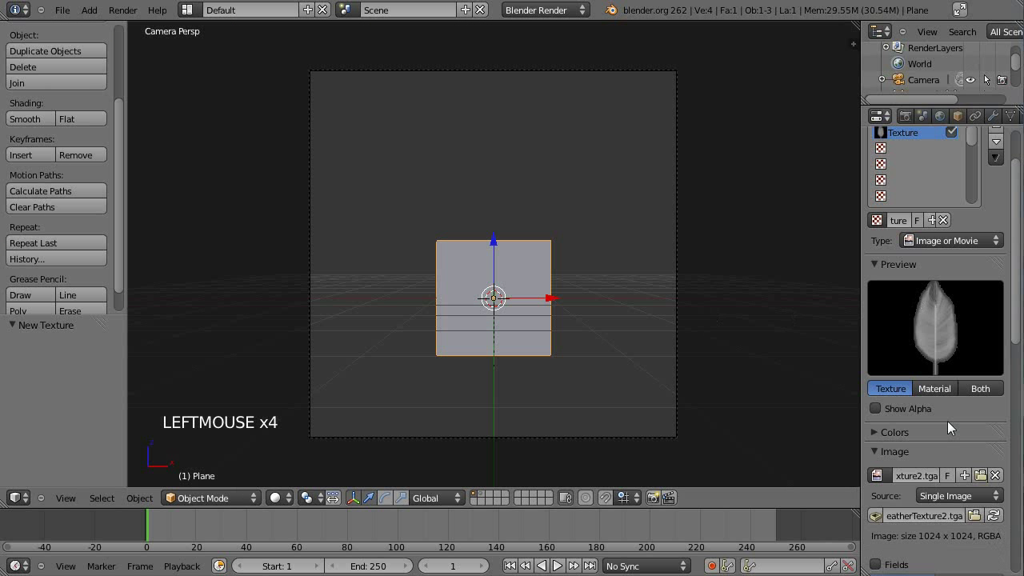
- Enable Premultiply for the feather image and check the texture preview
scroll(947, 421, "down", 7)
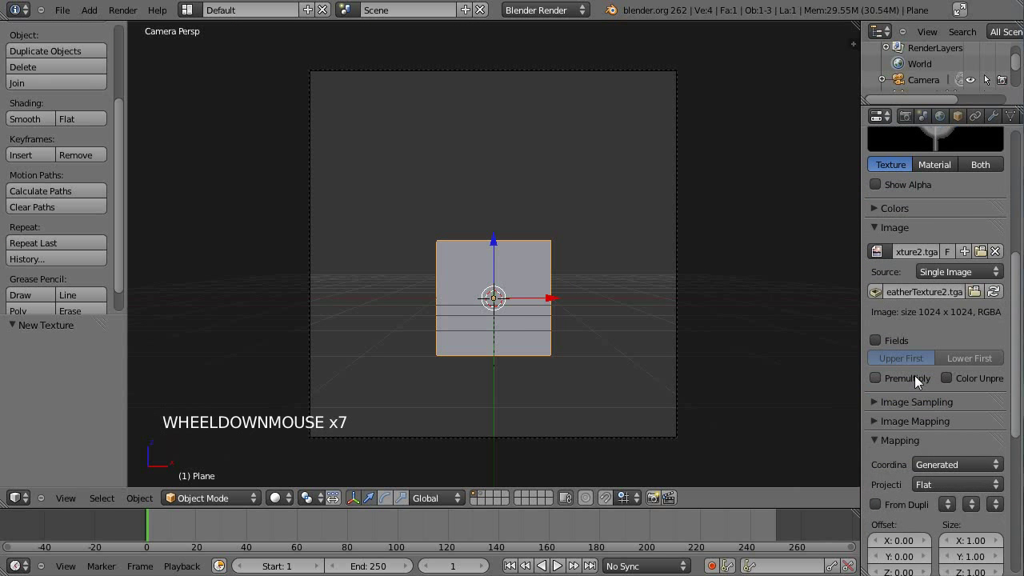
left_click(914, 375)
scroll(905, 186, "up", 4)
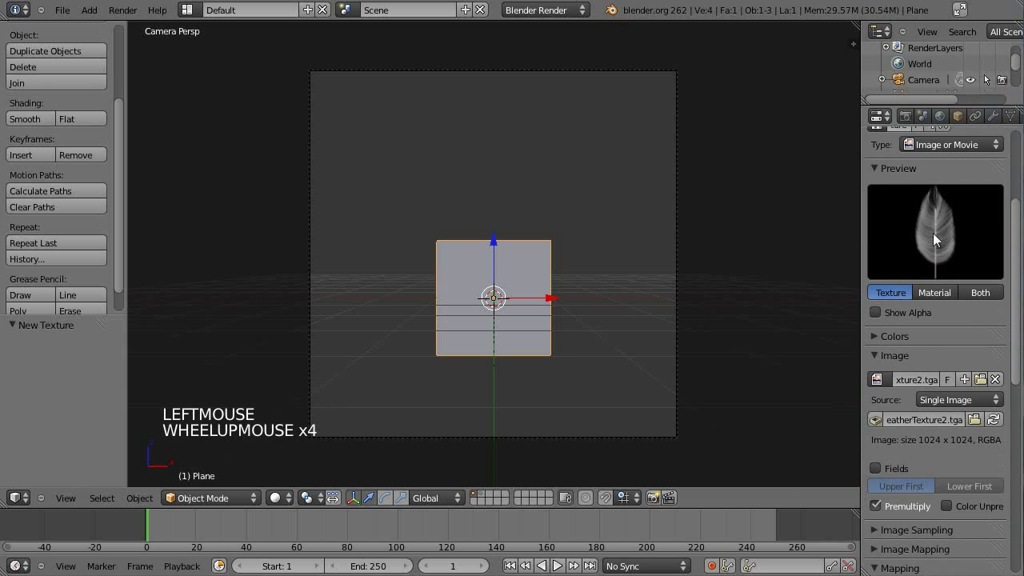
- Widen the properties area and make the feather texture influence the material's diffuse alpha
scroll(936, 252, "down", 8)
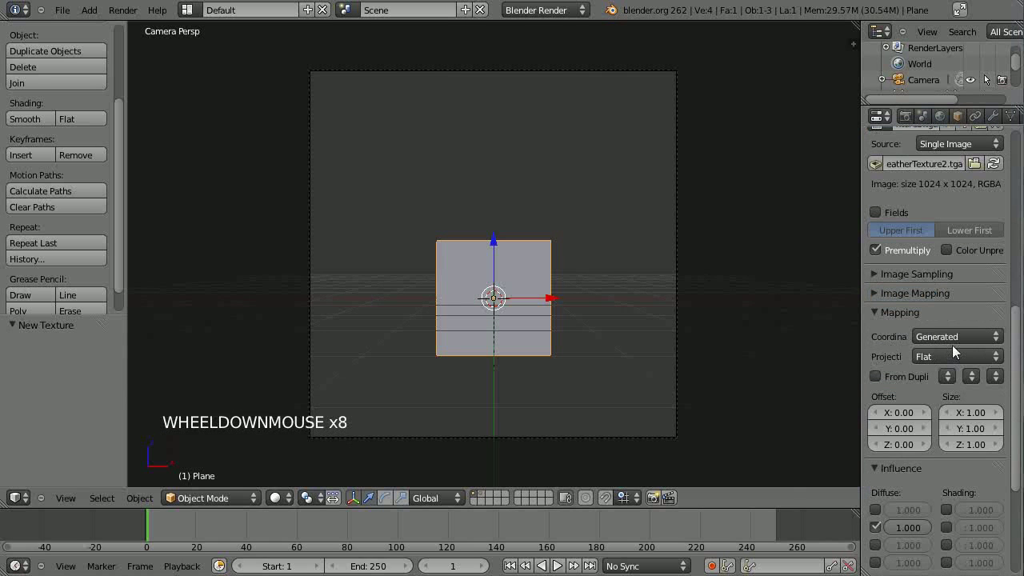
scroll(929, 377, "down", 2)
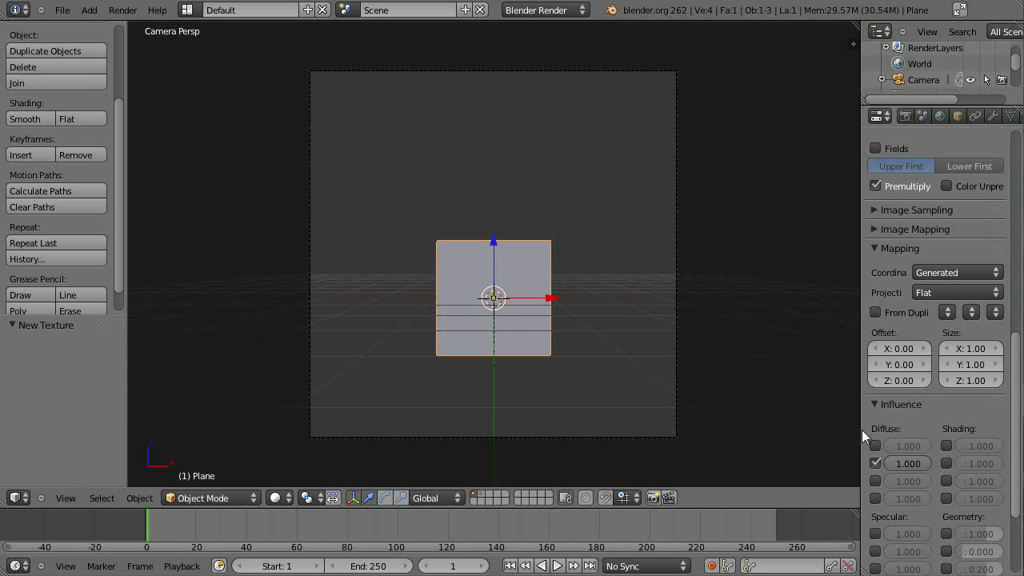
left_click_drag(862, 429, 789, 415)
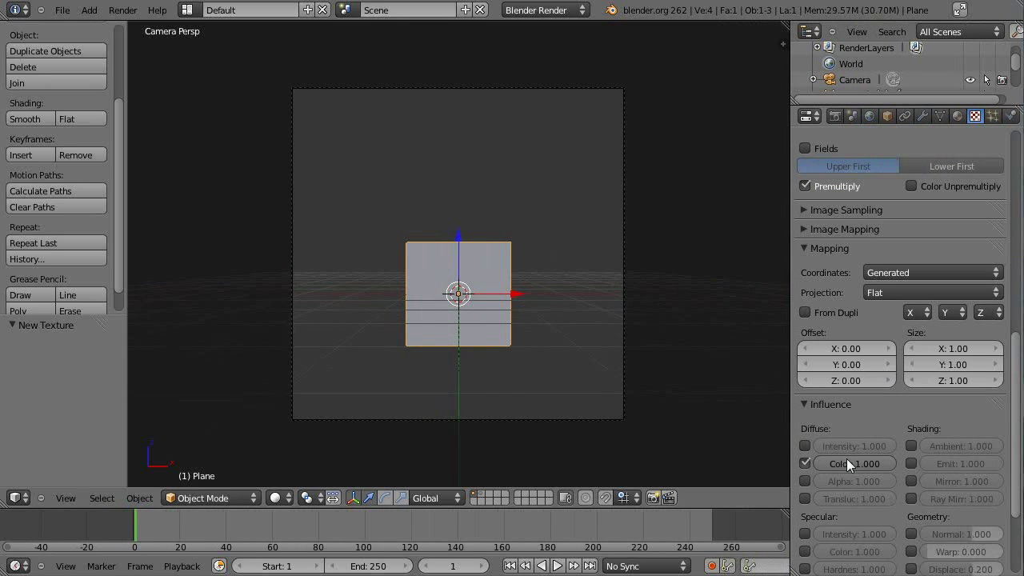
left_click(804, 481)
- Set the feather texture's mapping coordinates to UV
scroll(937, 353, "up", 3)
scroll(937, 353, "down", 1)
scroll(937, 353, "up", 3)
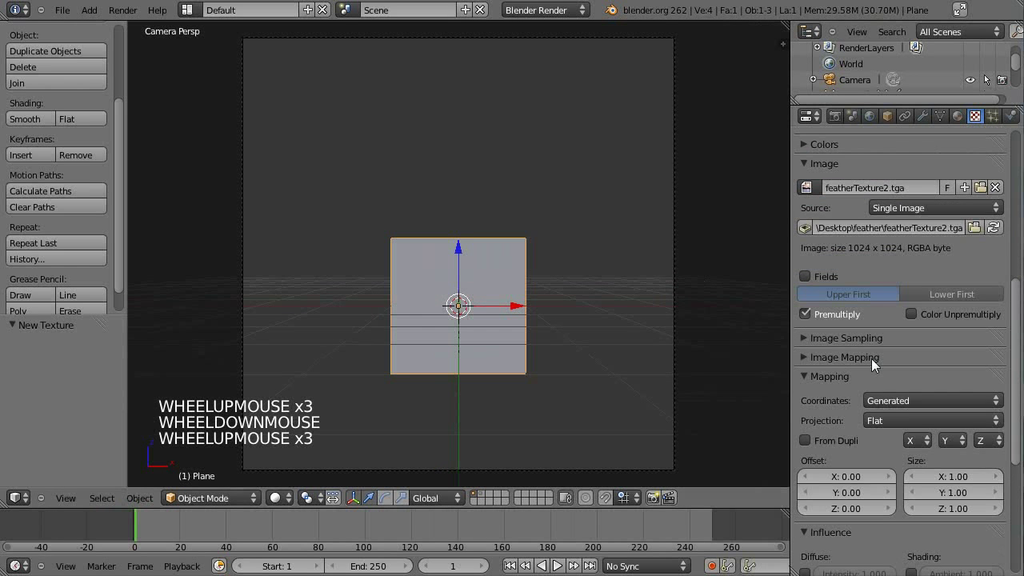
left_click(925, 398)
left_click(900, 329)
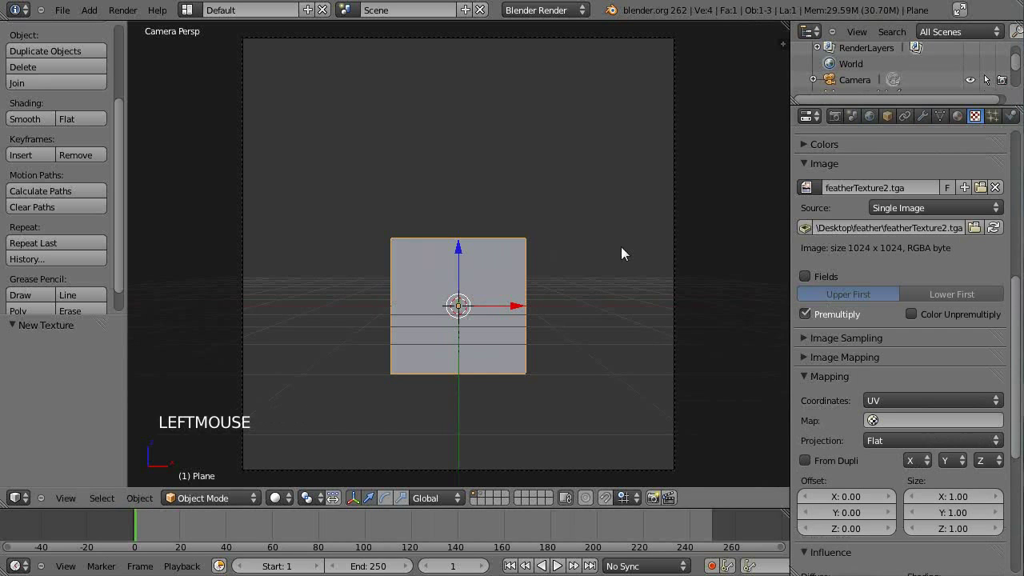
- Split the 3D view, turn the new area into a UV/Image Editor and show featherTexture2.tga in it
left_click_drag(4, 505, 290, 505)
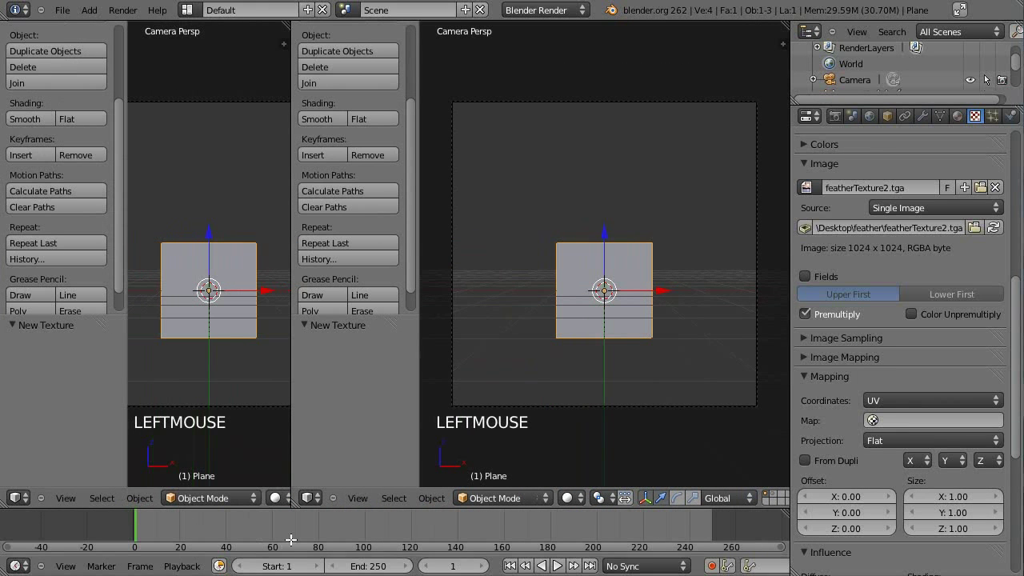
left_click(16, 497)
left_click(53, 393)
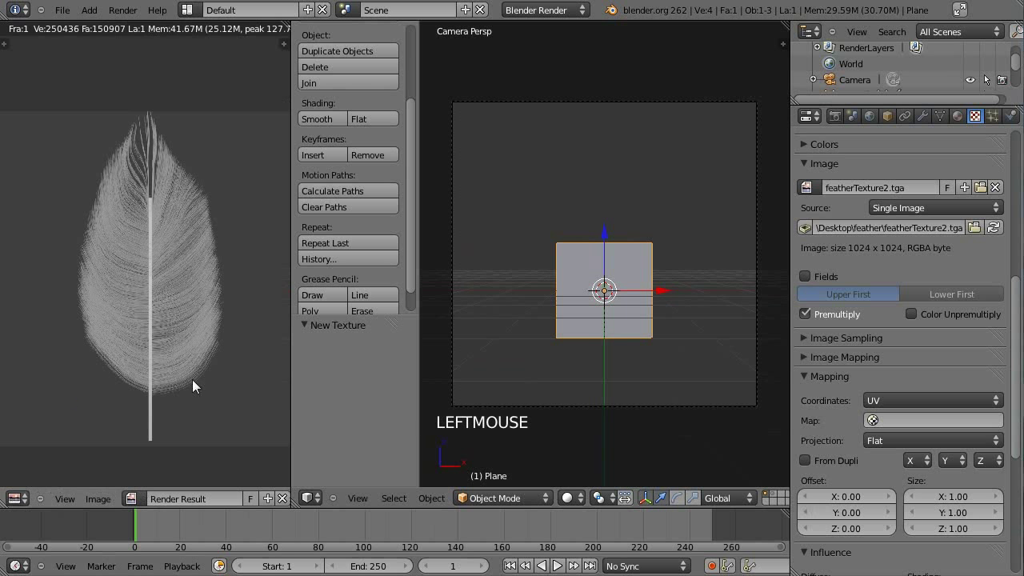
left_click(133, 499)
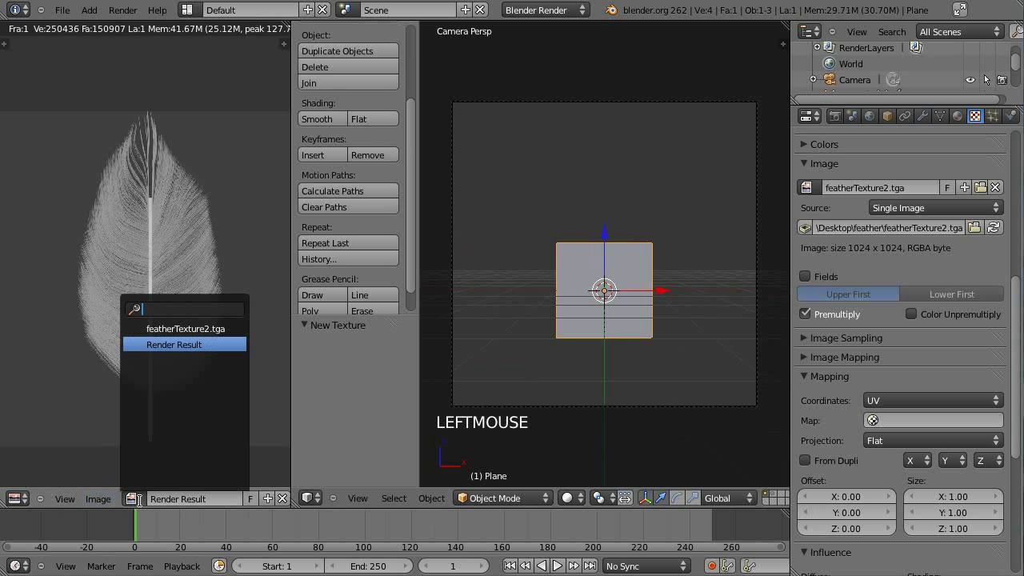
left_click(177, 330)
scroll(113, 214, "down", 3)
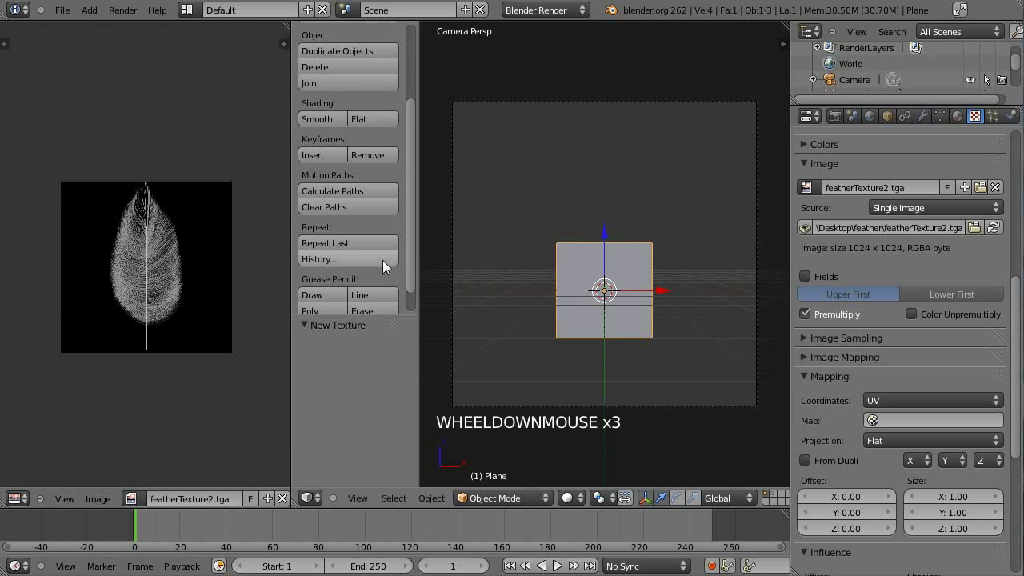
- Unwrap the plane's face over the feather image and return to Object Mode
key("Tab")
scroll(612, 273, "up", 3)
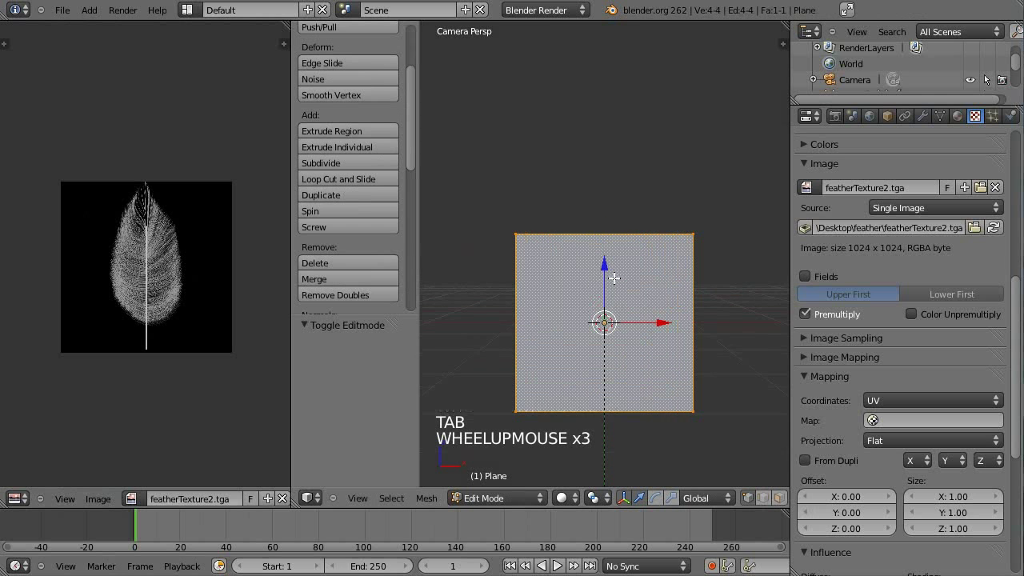
key("u")
left_click(614, 278)
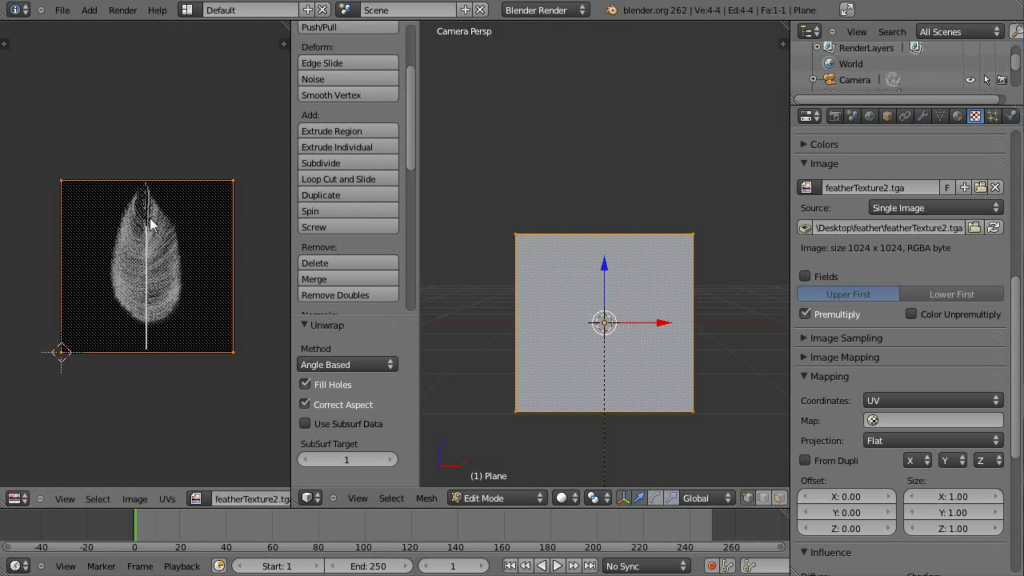
scroll(153, 222, "up", 1)
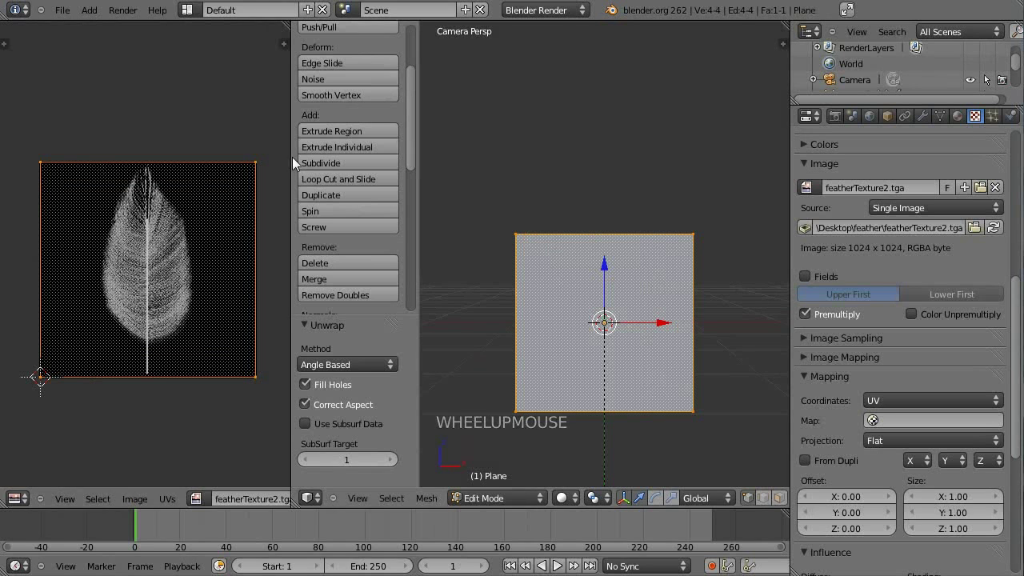
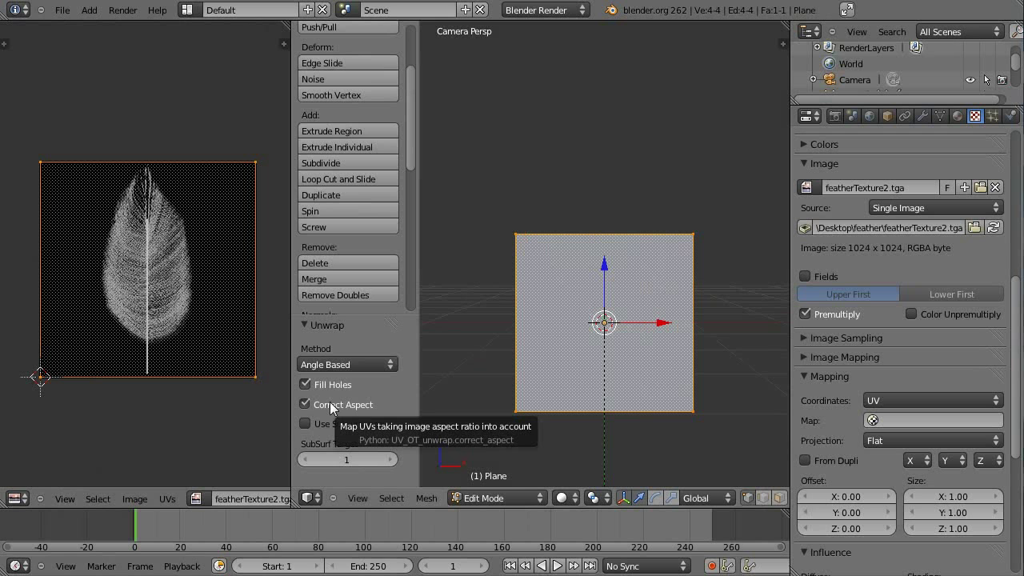
key("Tab")
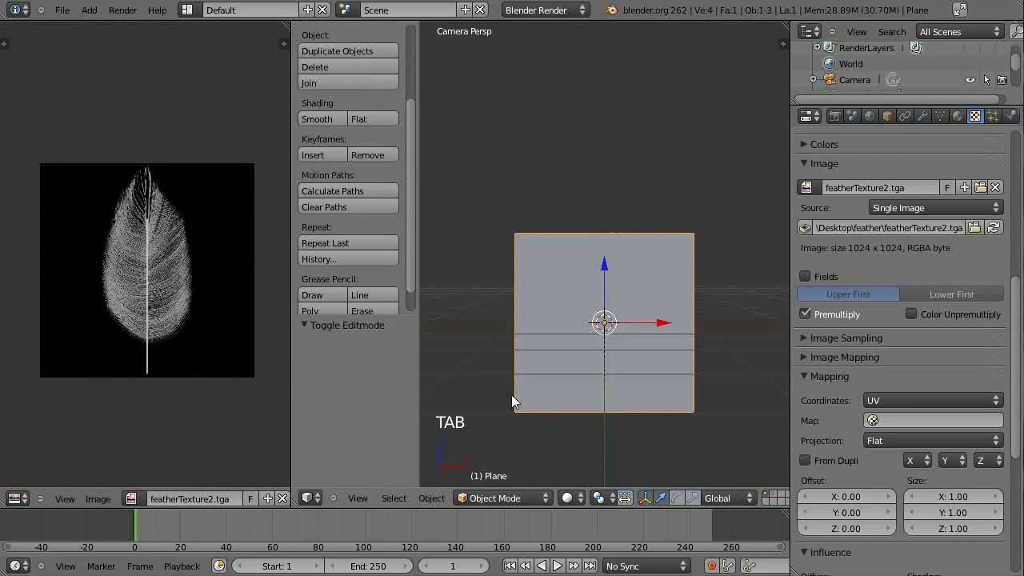
- Narrow the image editor to give the 3D view of the plane more room
key("Tab")
key("Tab")
left_click_drag(290, 437, 197, 471)
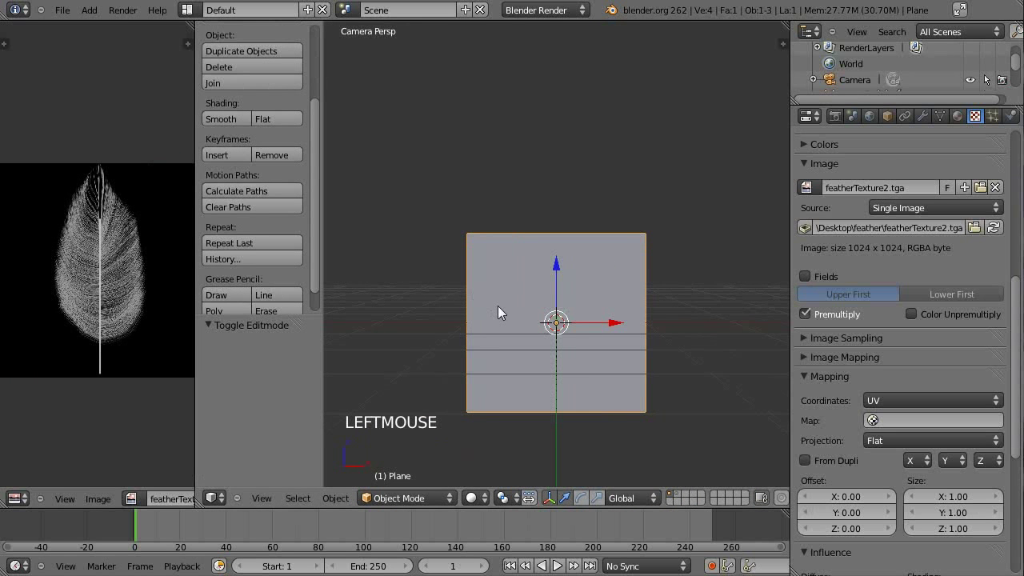
scroll(498, 306, "up", 1)
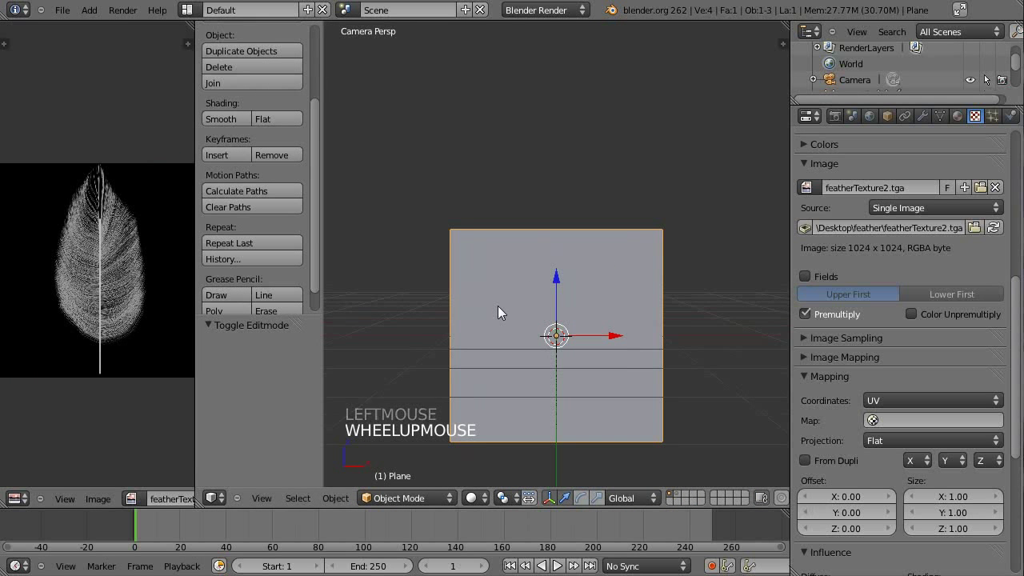
- Set the specular intensity of the plane's material to 0
left_click(957, 116)
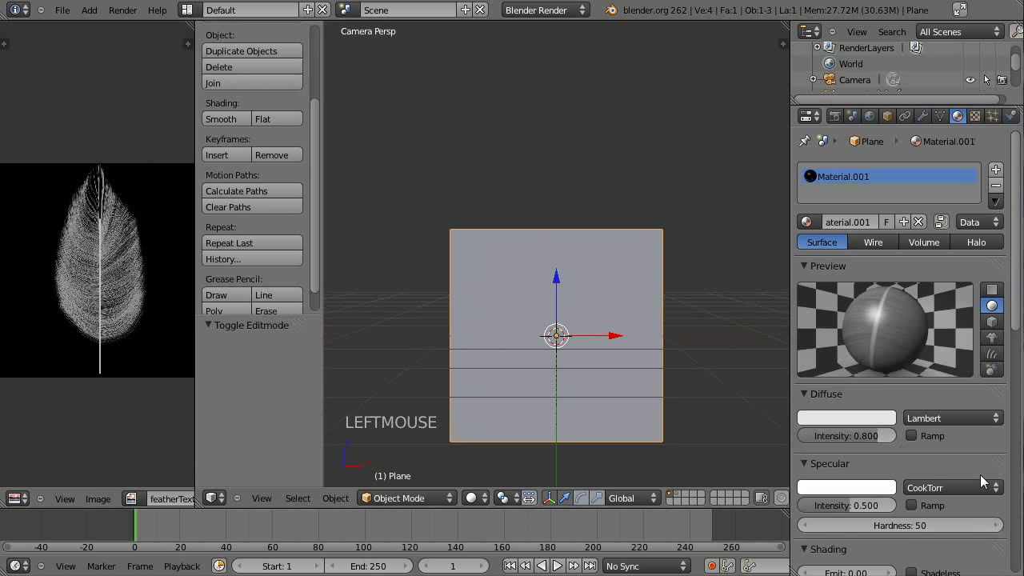
left_click_drag(877, 512, 790, 500)
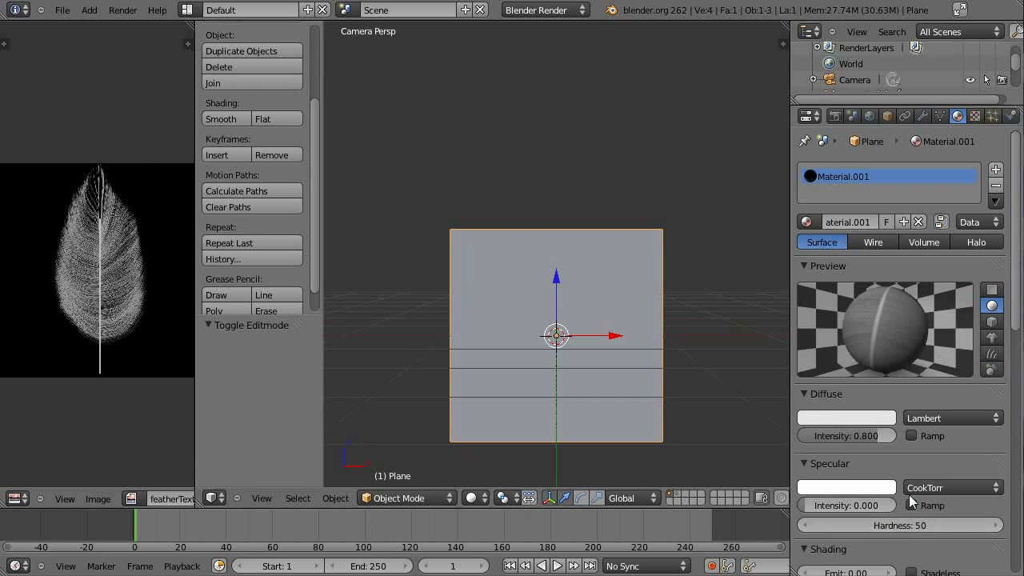
- Enable Z Transparency on the plane's material and set its alpha to 0
scroll(907, 448, "down", 4)
scroll(906, 448, "down", 3)
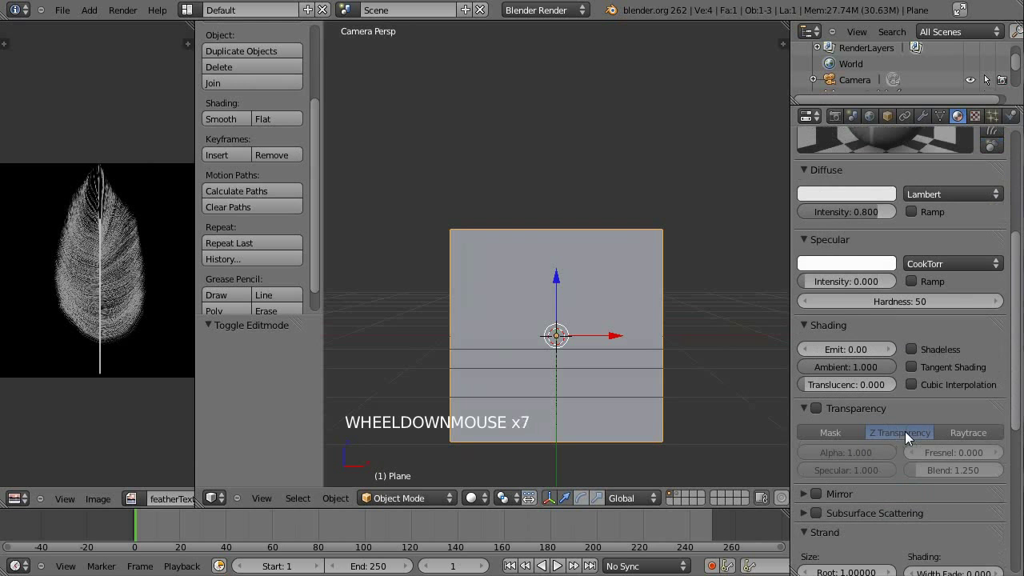
left_click(826, 408)
left_click(815, 408)
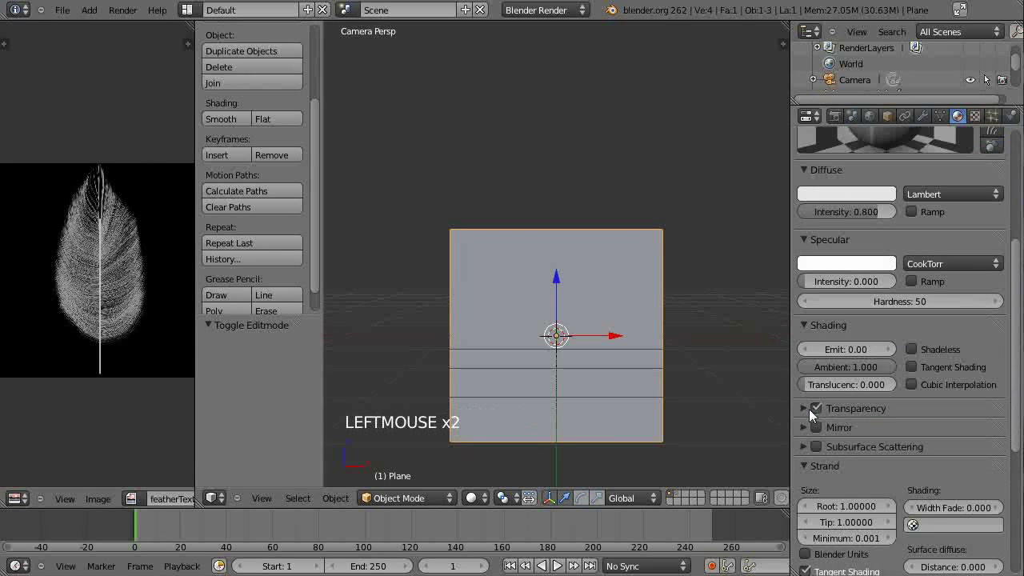
left_click(852, 408)
left_click(850, 453)
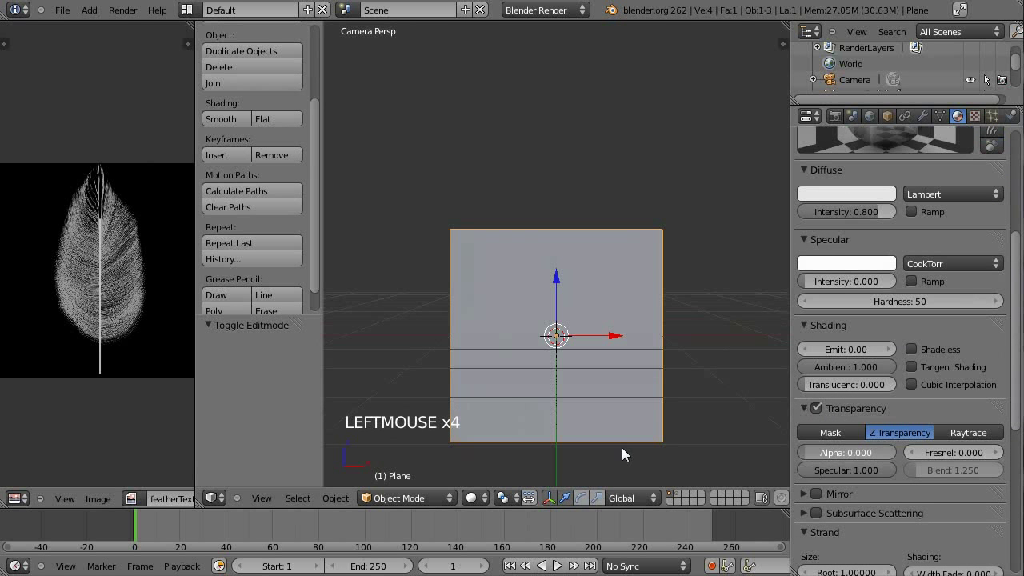
scroll(886, 519, "up", 10)
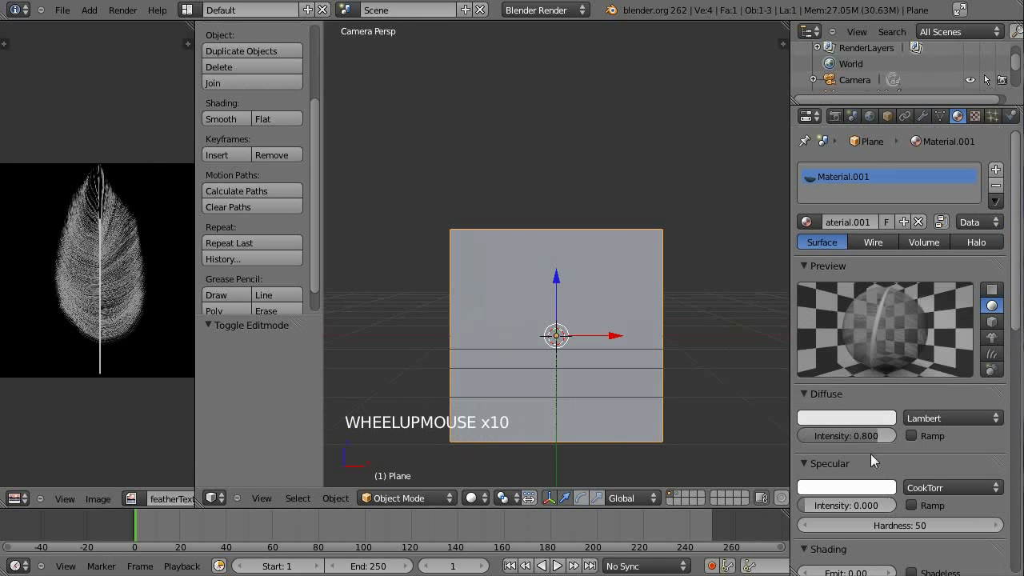
- Check the material's image texture, render the scene to inspect the feather, and close the render
left_click(975, 116)
scroll(869, 370, "up", 12)
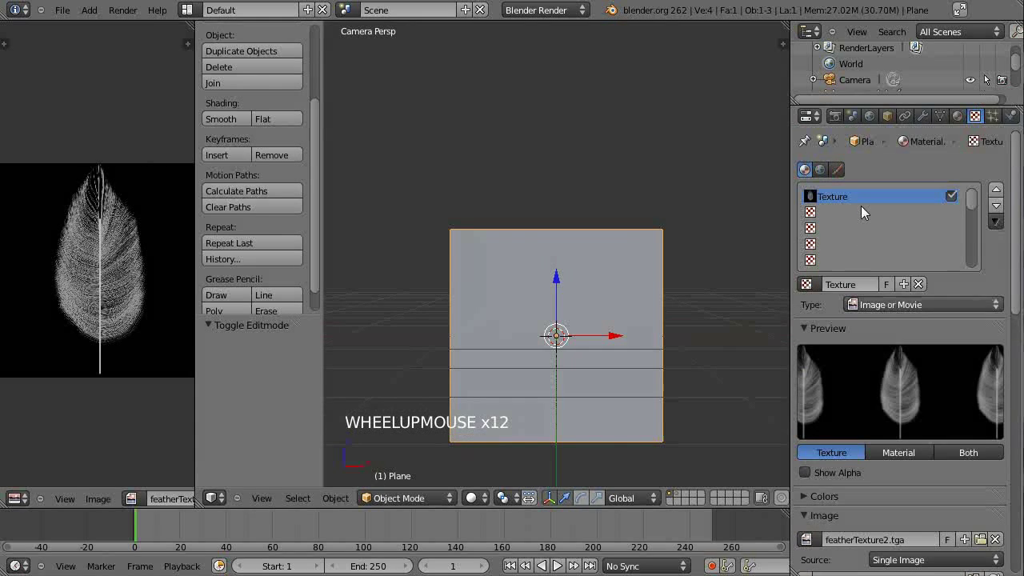
left_click(958, 116)
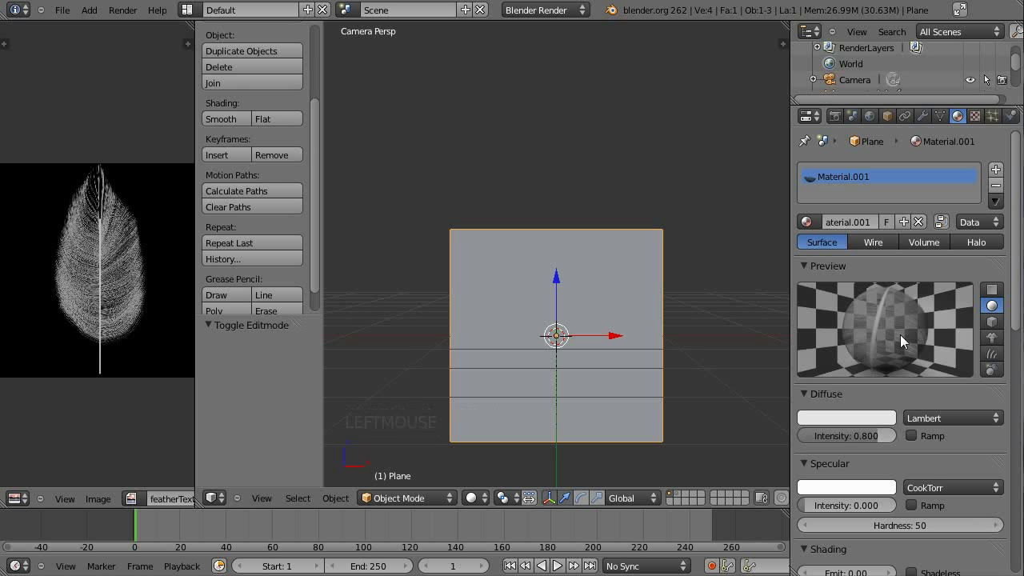
key("F12")
scroll(576, 240, "up", 4)
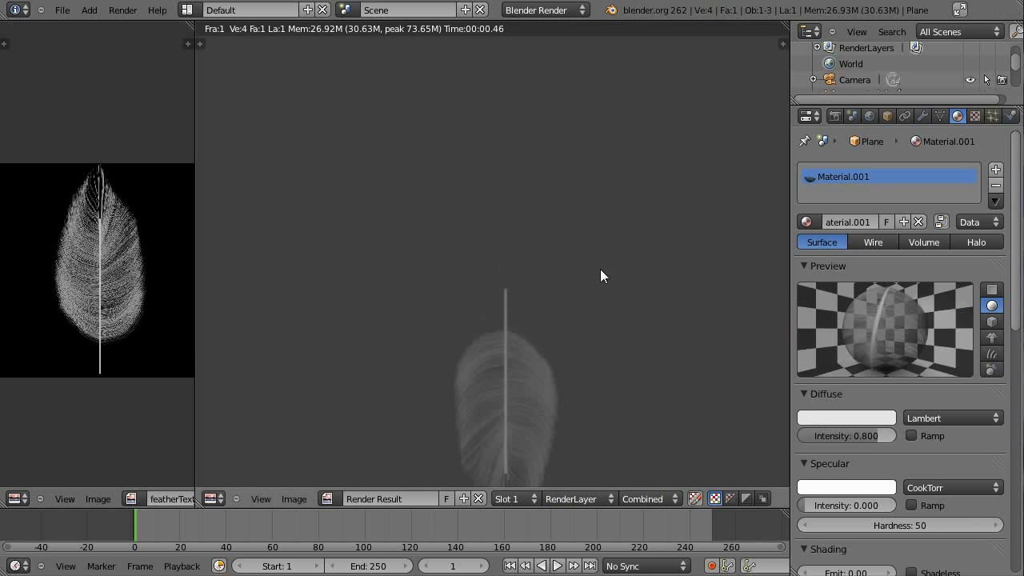
scroll(547, 258, "down", 4)
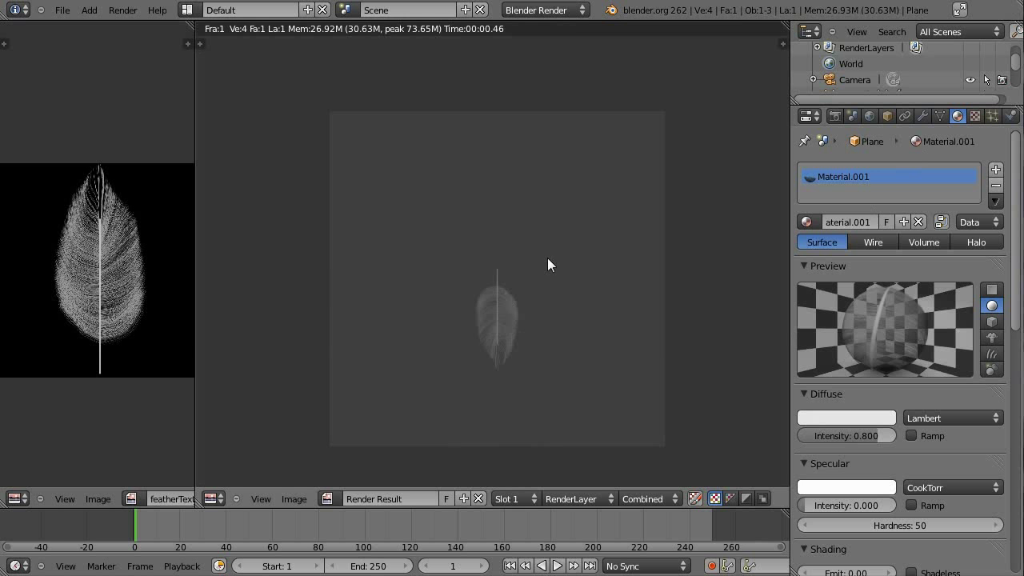
key("Escape")
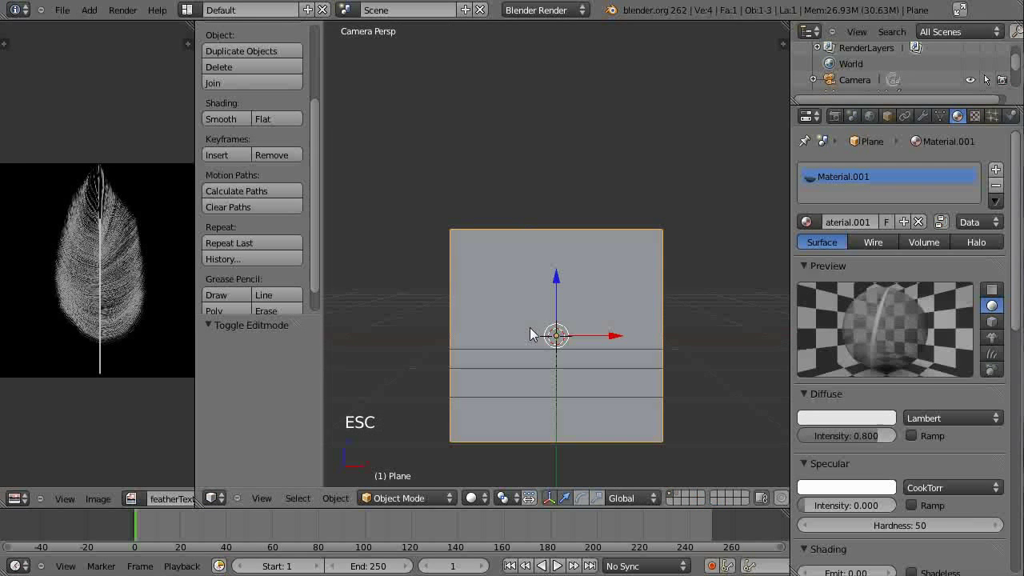
- Rotate the plane 180° about the global Y axis, run a test render and return to the 3D view
key("z")
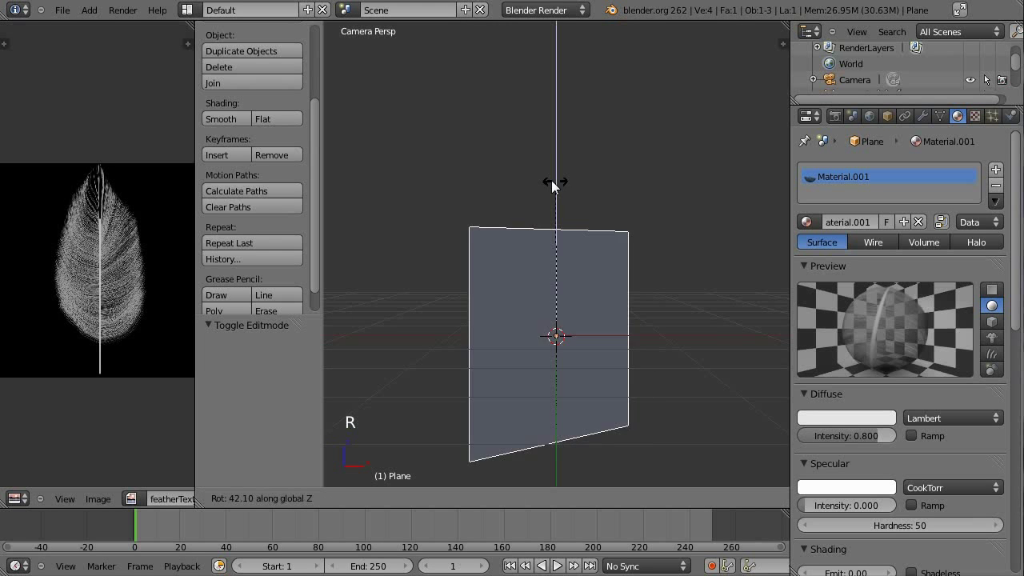
right_click(672, 195)
key("r")
type("y")
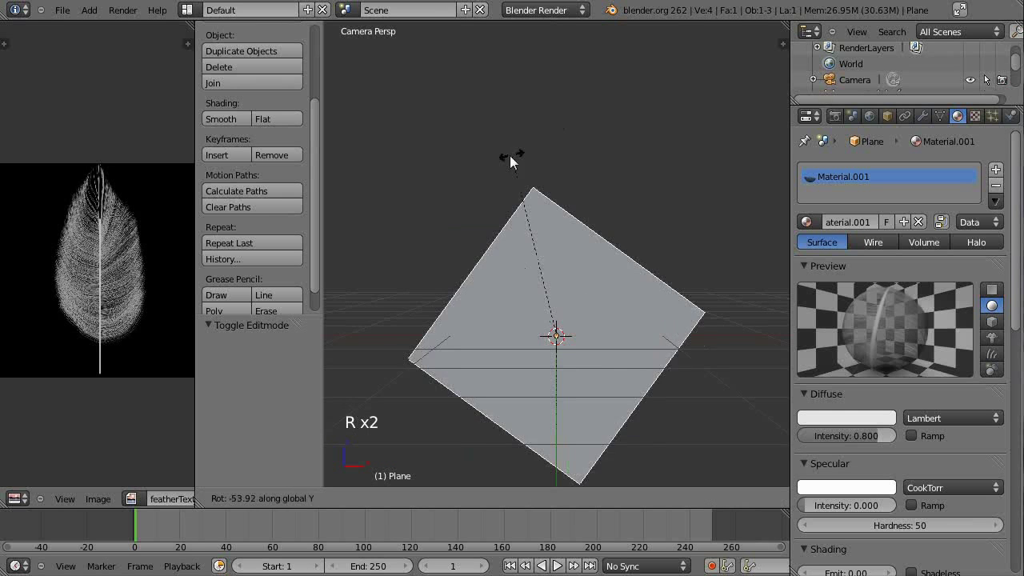
type("180")
key("Return")
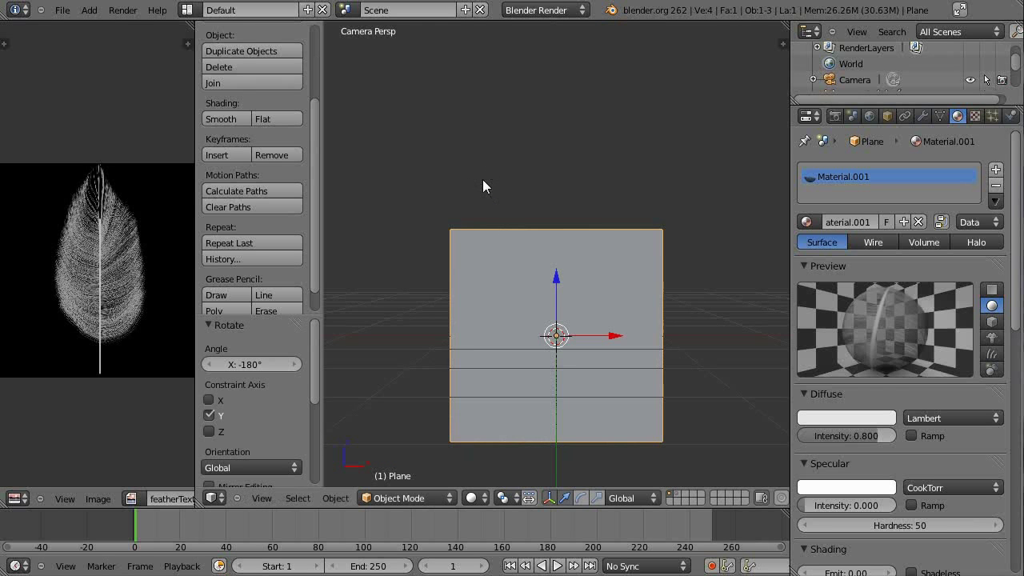
key("F12")
key("Escape")
- Change the world's horizon color to a dark teal blue
left_click(869, 118)
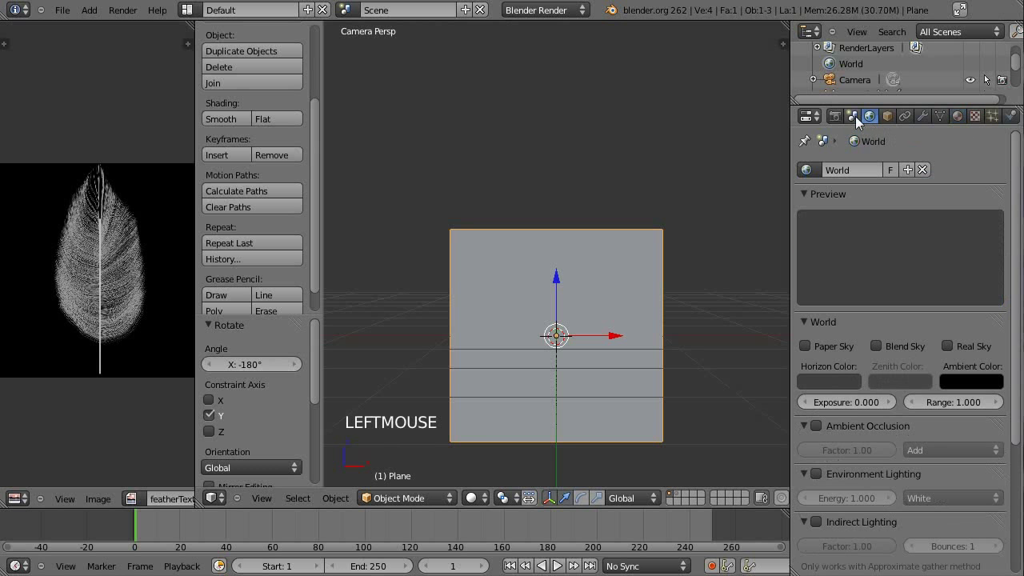
left_click(829, 382)
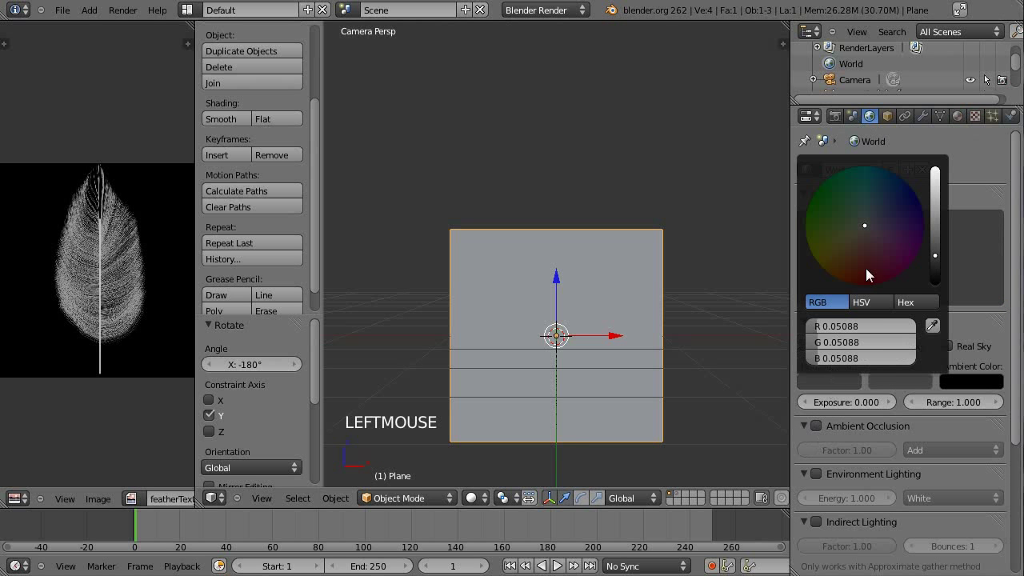
left_click_drag(865, 268, 891, 164)
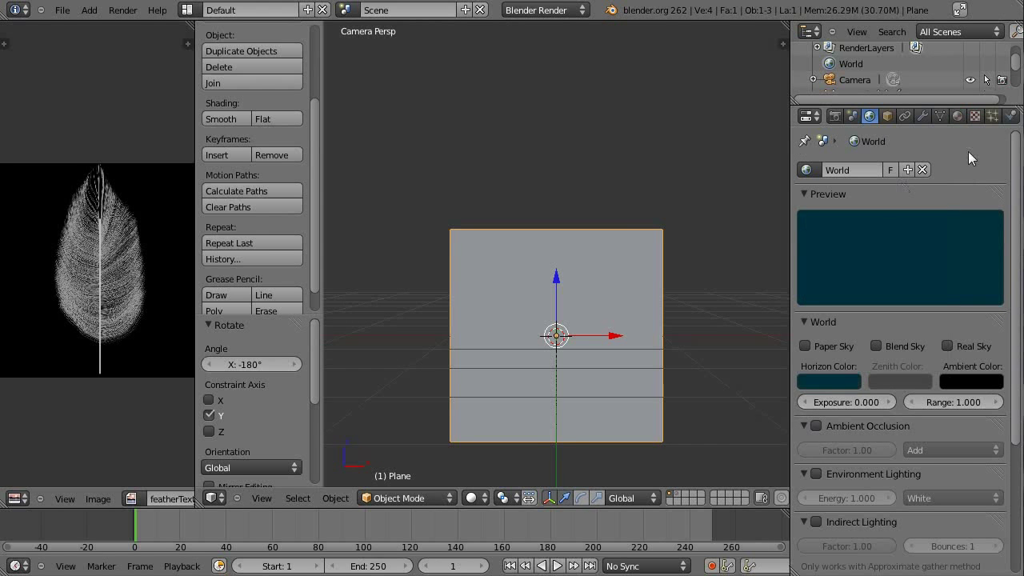
- Render the feather against the coloured background, inspect its barbs and transparent edges up close, and close the render
key("F12")
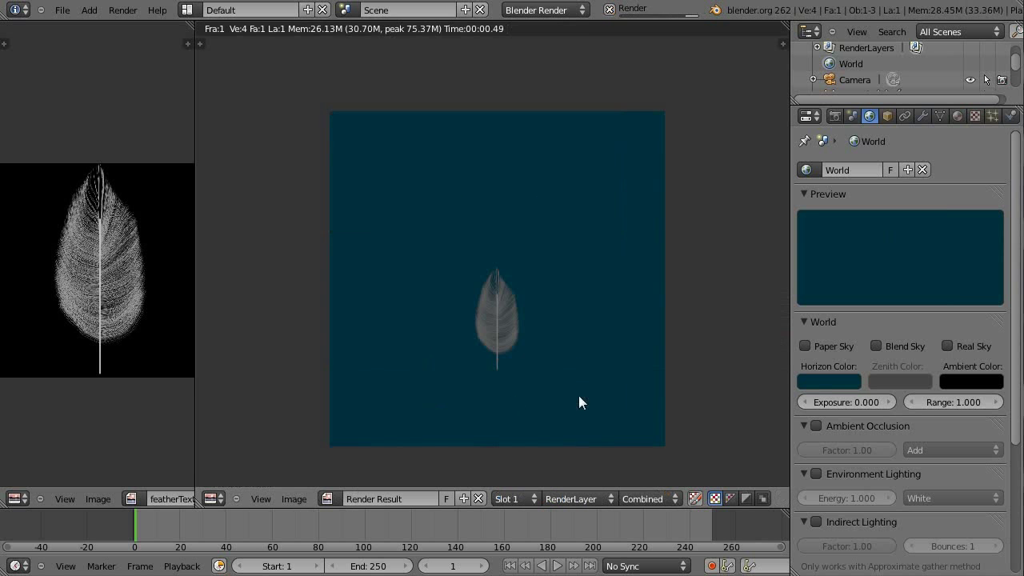
scroll(514, 314, "up", 4)
scroll(612, 319, "up", 5)
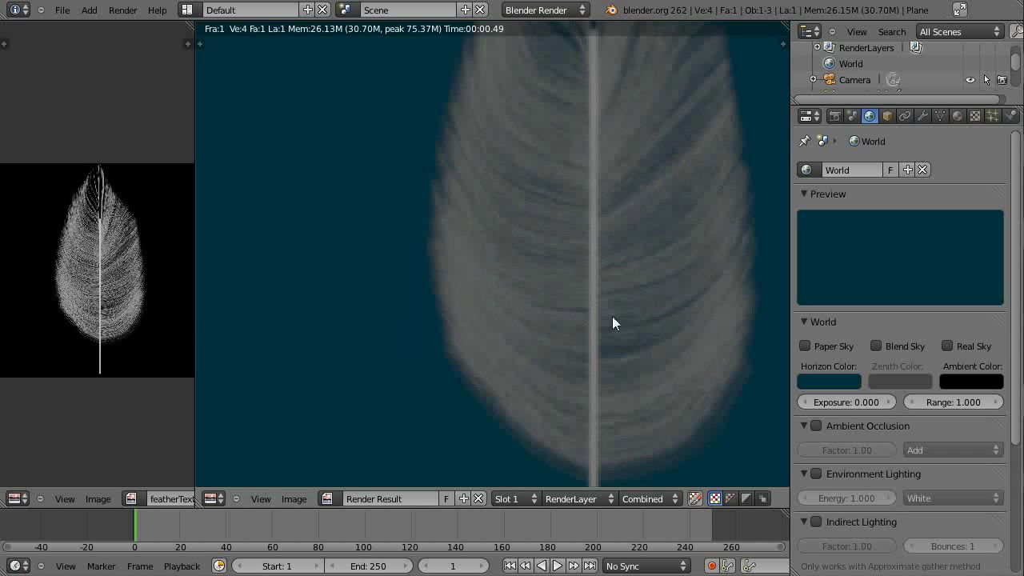
middle_click_drag(566, 172, 521, 192)
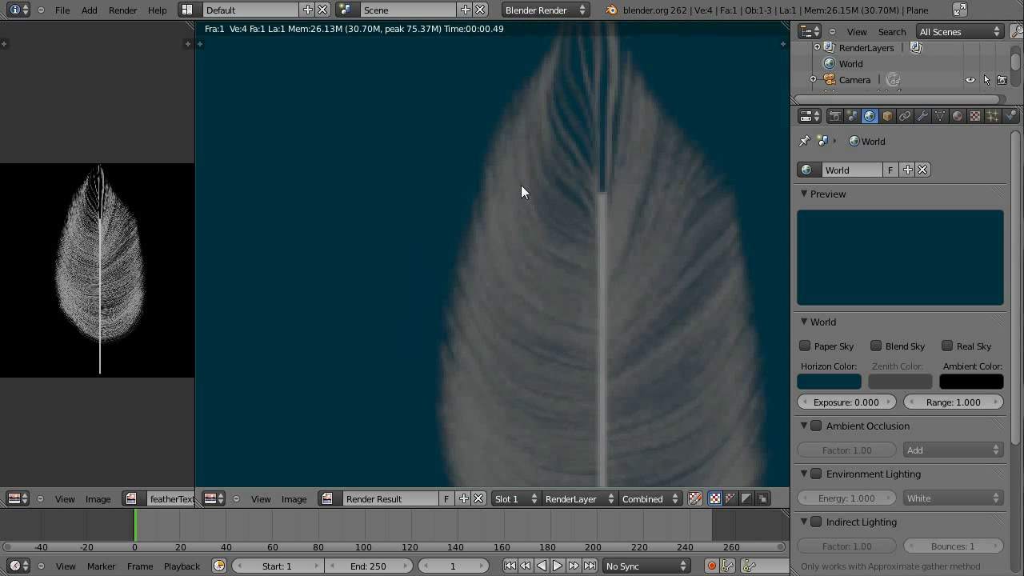
scroll(606, 211, "down", 9)
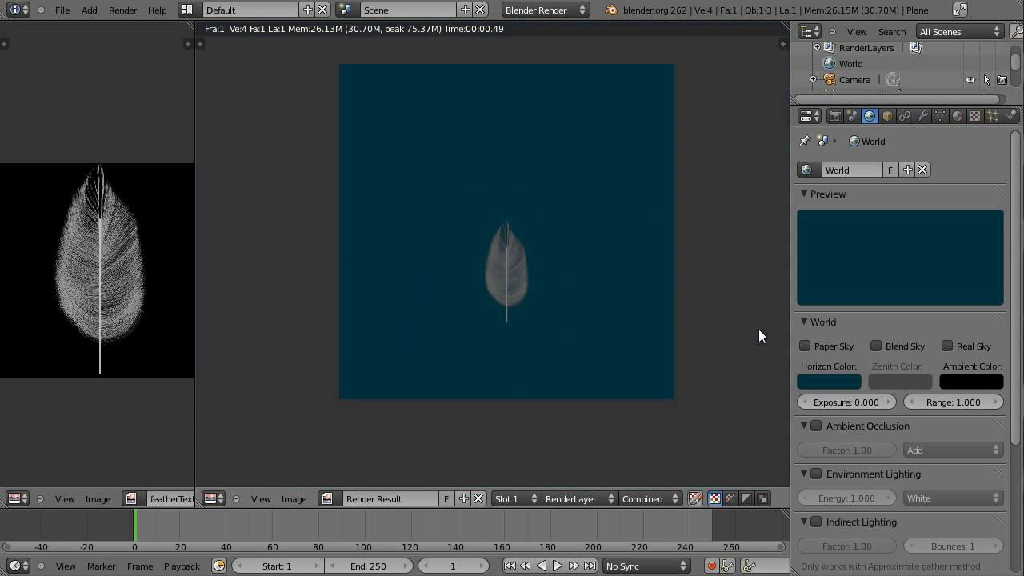
key("Escape")
- From the top view, duplicate the plane and place the copy about 0.87 units in −X and 0.42 units in +Y
scroll(596, 281, "down", 3)
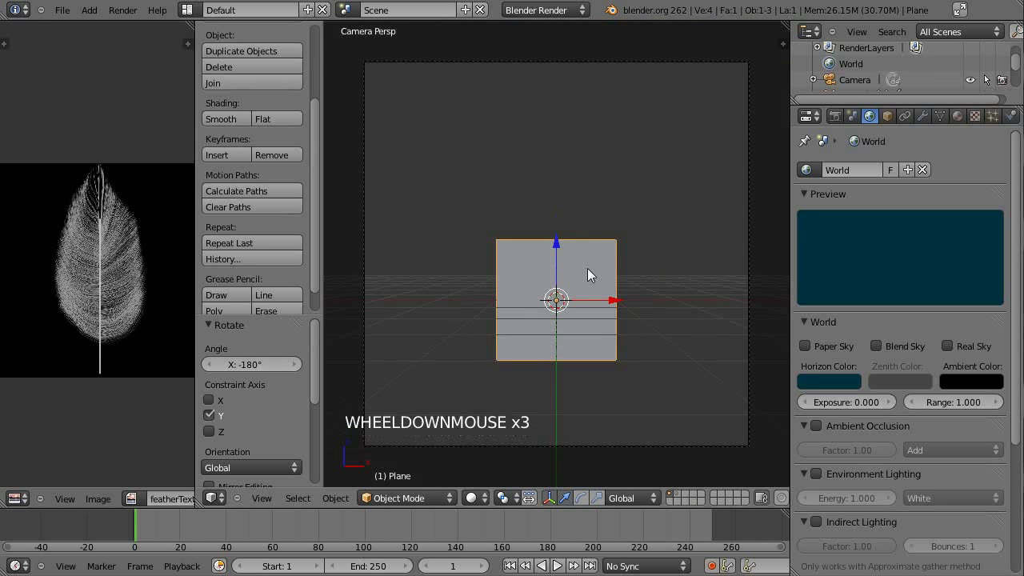
scroll(592, 276, "down", 2)
scroll(623, 322, "up", 3)
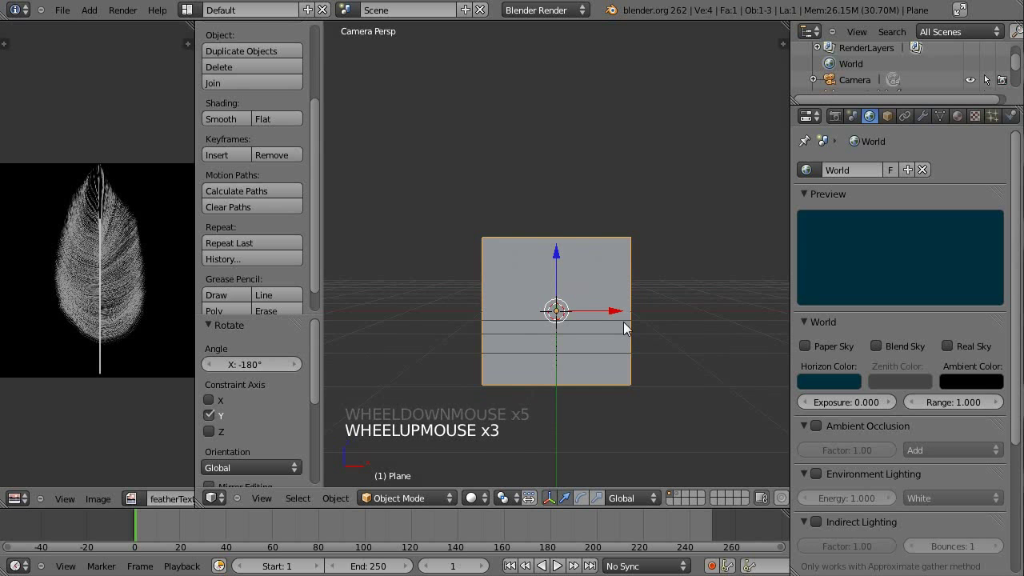
key("KP_7")
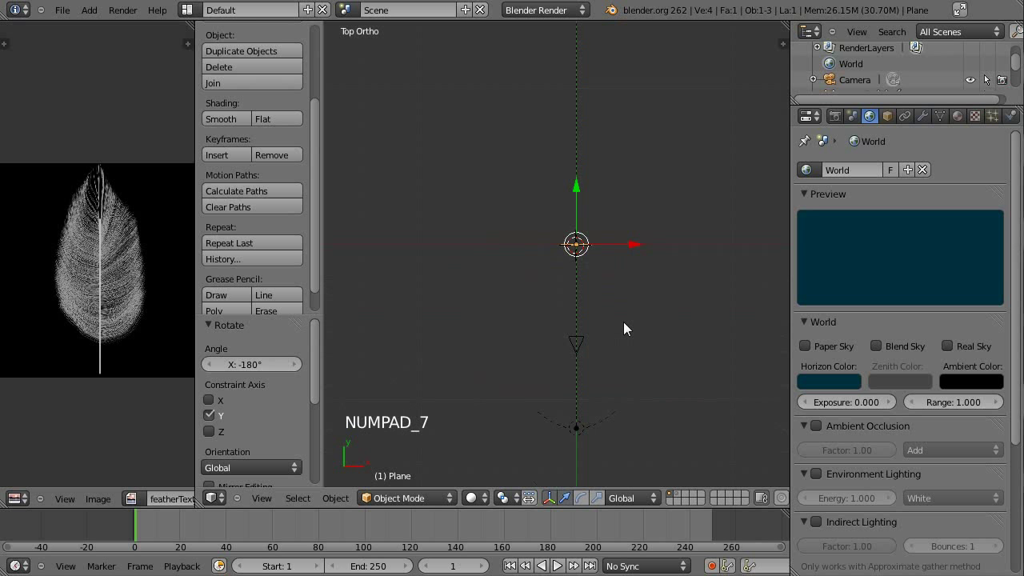
scroll(623, 322, "up", 4)
key("shift+d")
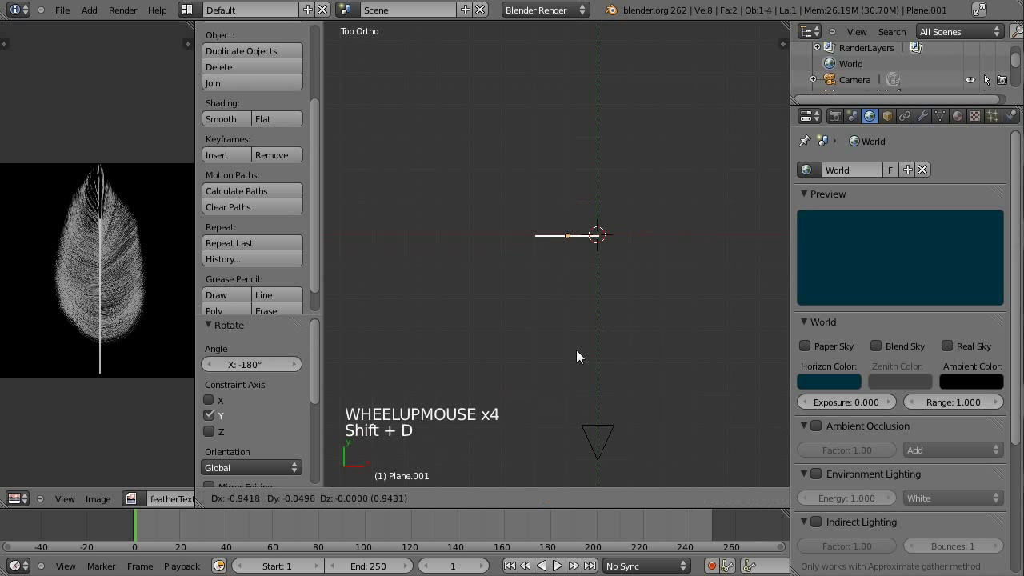
left_click(579, 335)
- Add four more duplicates of the plane, alternating to either side in X and each farther from the camera in +Y
middle_click_drag(579, 334, 537, 346, "shift")
scroll(536, 346, "up", 5)
key("shift+d")
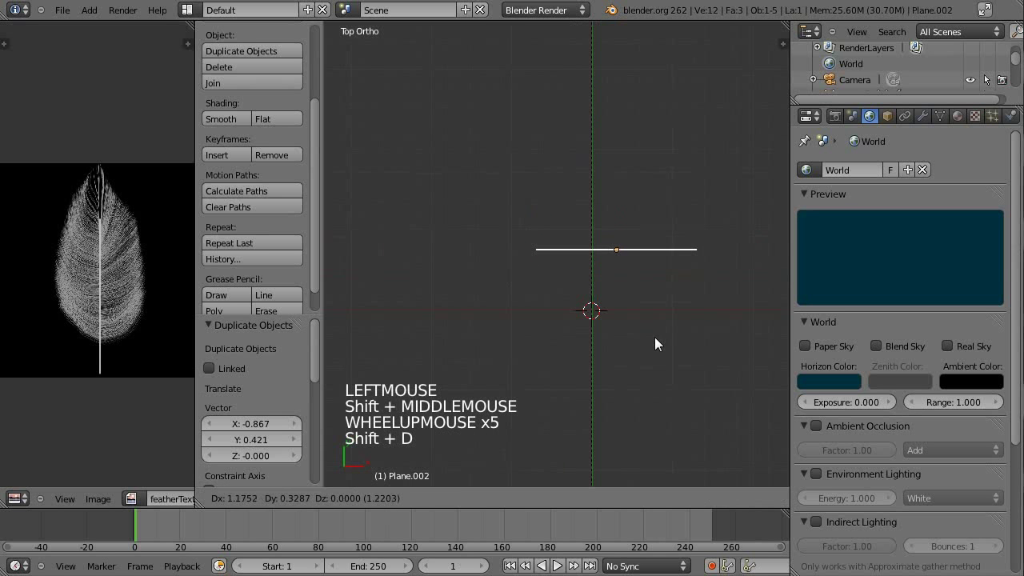
left_click(655, 336)
key("shift+d")
left_click(434, 389)
key("shift+d")
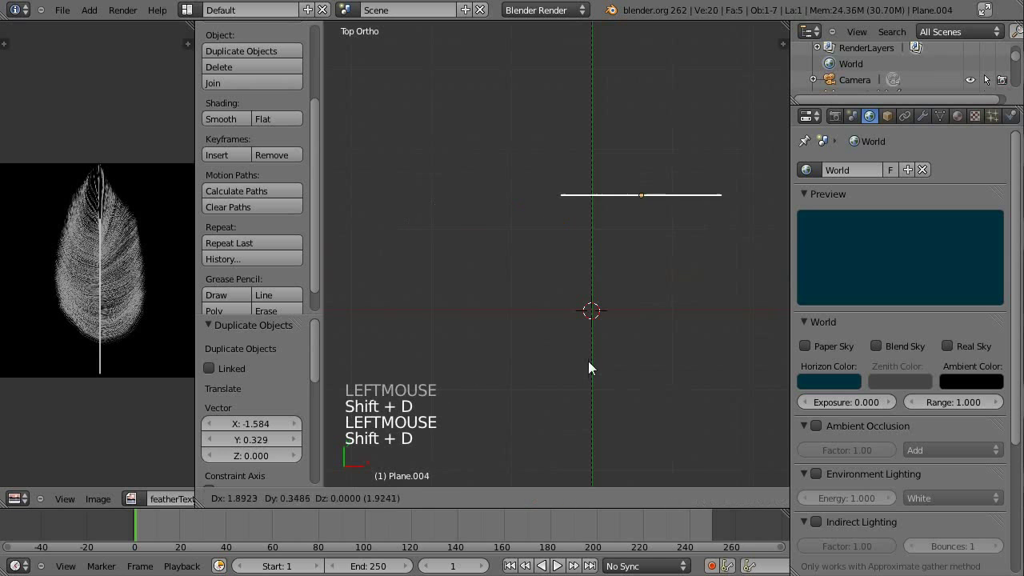
left_click(593, 402)
key("shift+d")
left_click(434, 351)
- Select all five duplicated planes and move them along −Y until the nearest one sits just behind the original
middle_click_drag(434, 351, 560, 320)
scroll(528, 294, "down", 5)
scroll(565, 320, "up", 6)
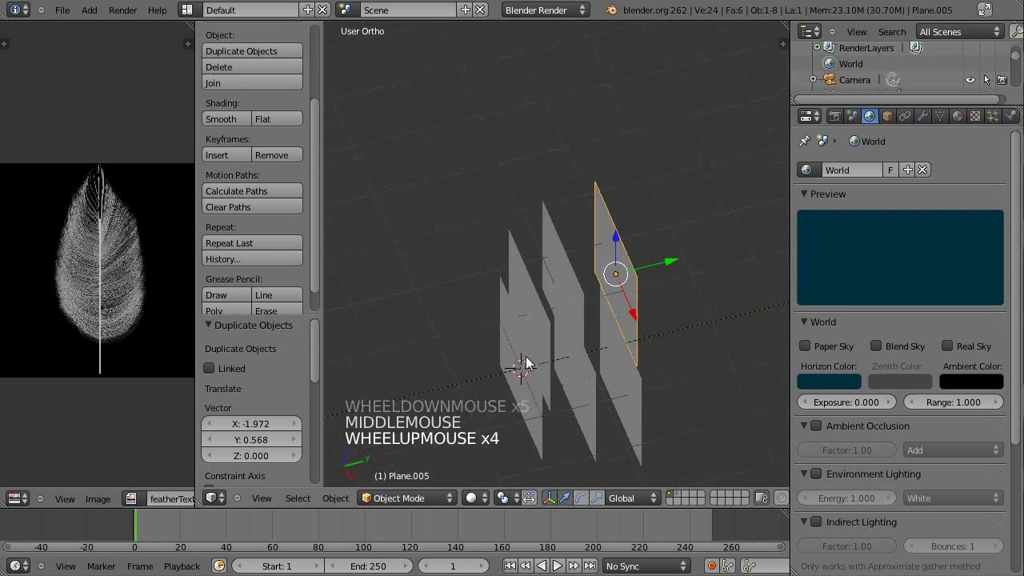
scroll(588, 355, "down", 1)
middle_click_drag(588, 355, 503, 248, "shift")
scroll(604, 247, "up", 3)
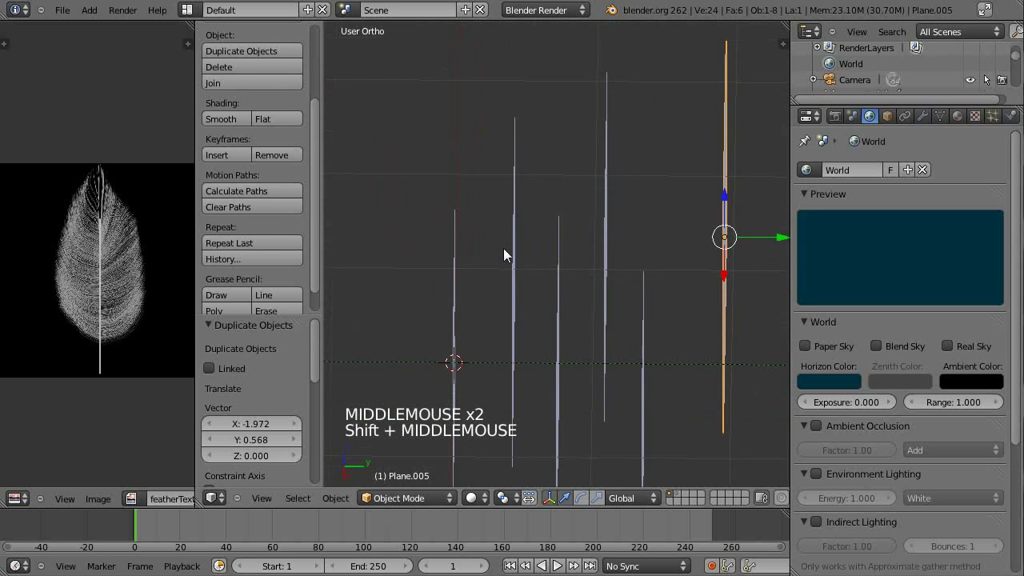
right_click(522, 252)
right_click(606, 232, "shift")
right_click(606, 231, "shift")
right_click(564, 256, "shift")
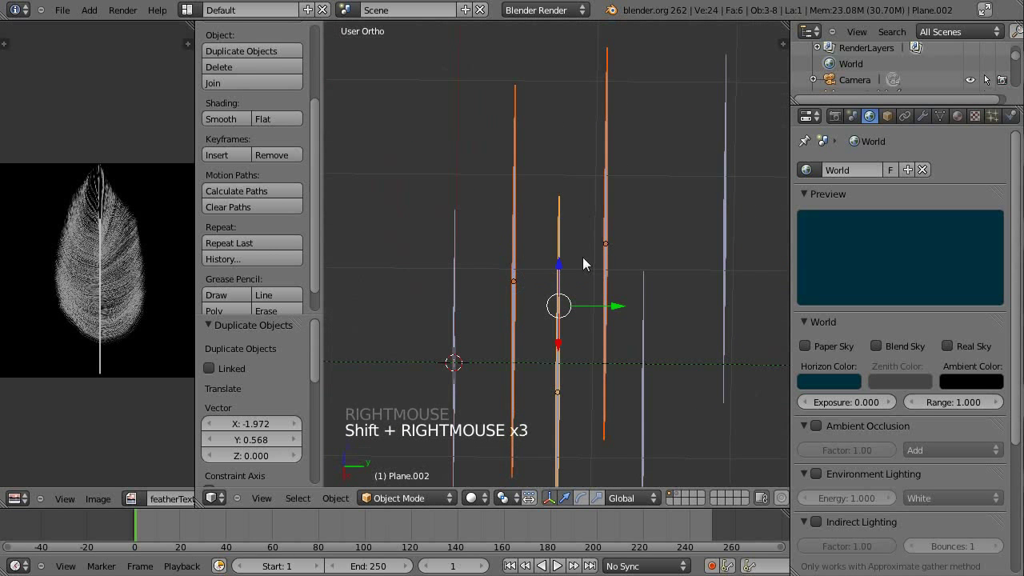
right_click(506, 288)
key("b")
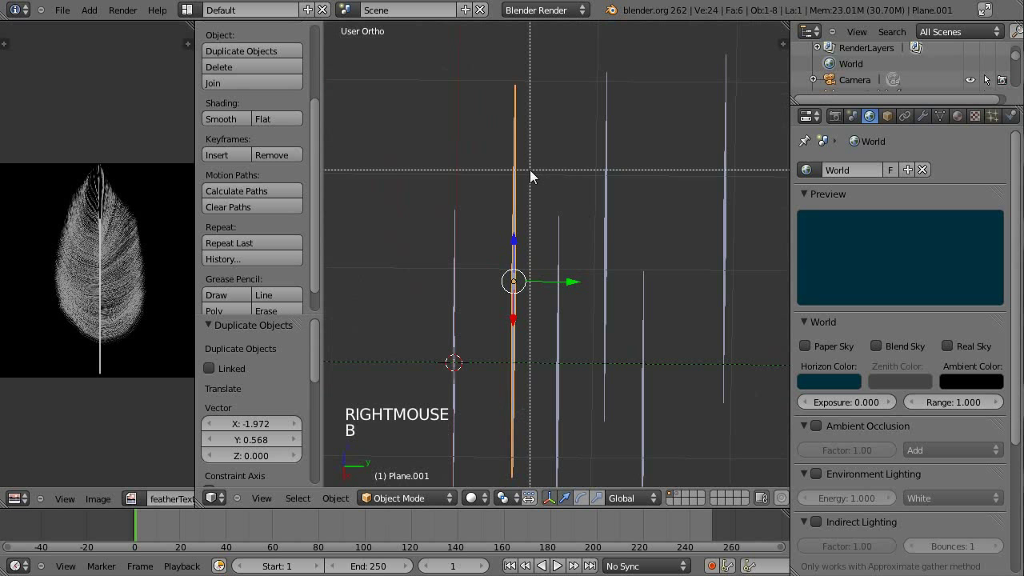
left_click_drag(527, 167, 752, 311)
left_click_drag(669, 317, 618, 303)
- Select the four farthest planes and move them along −Y to just behind the first copy
key("a")
key("b")
left_click_drag(483, 131, 758, 309)
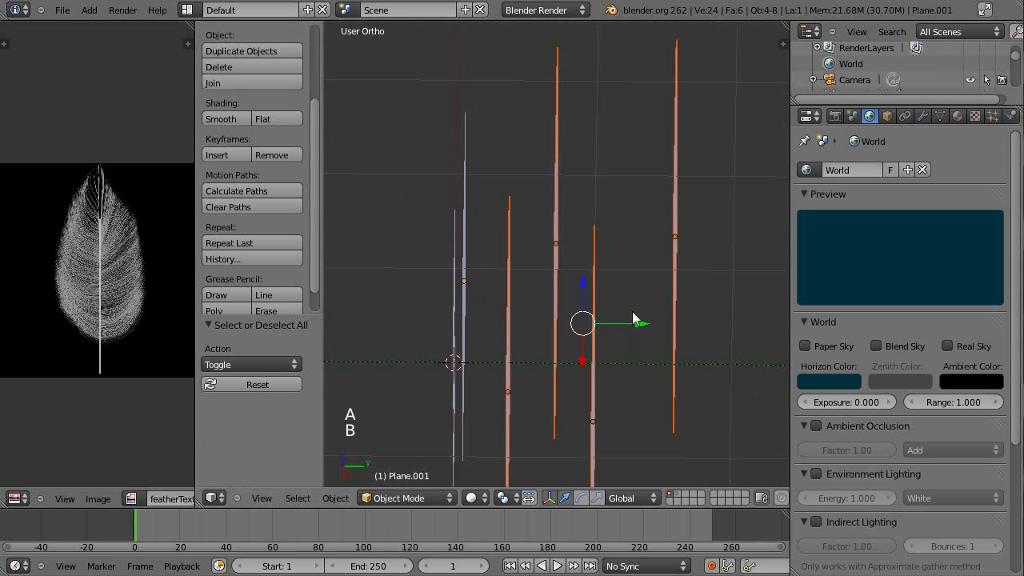
left_click_drag(632, 311, 605, 329)
- Move the three farthest planes along −Y to close the gap behind the second copy
key("a")
key("b")
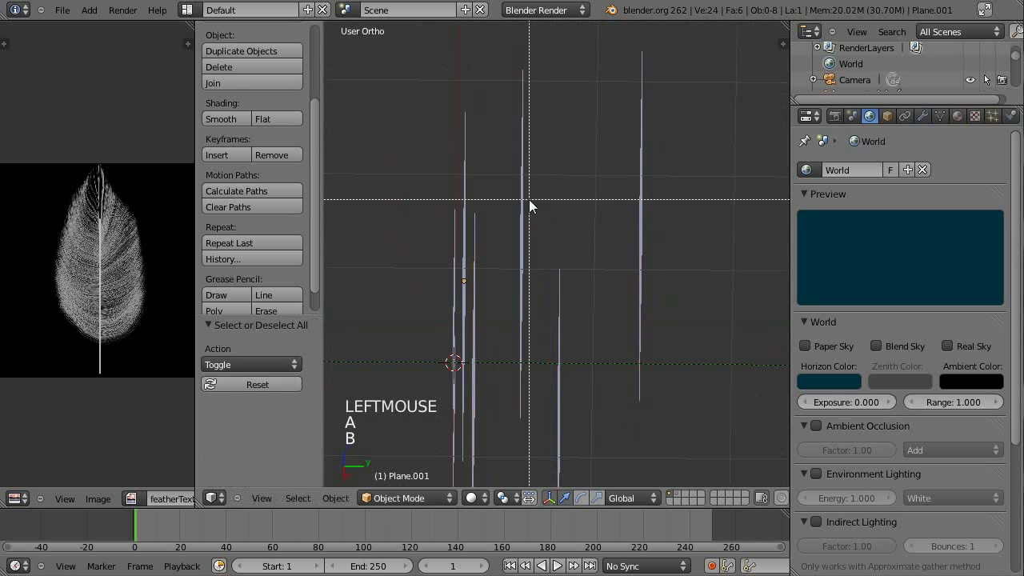
left_click_drag(512, 193, 707, 293)
left_click_drag(618, 306, 575, 302)
- Select the two farthest planes and move them together along −Y to just behind the third copy
key("a")
key("b")
left_click_drag(524, 240, 664, 326)
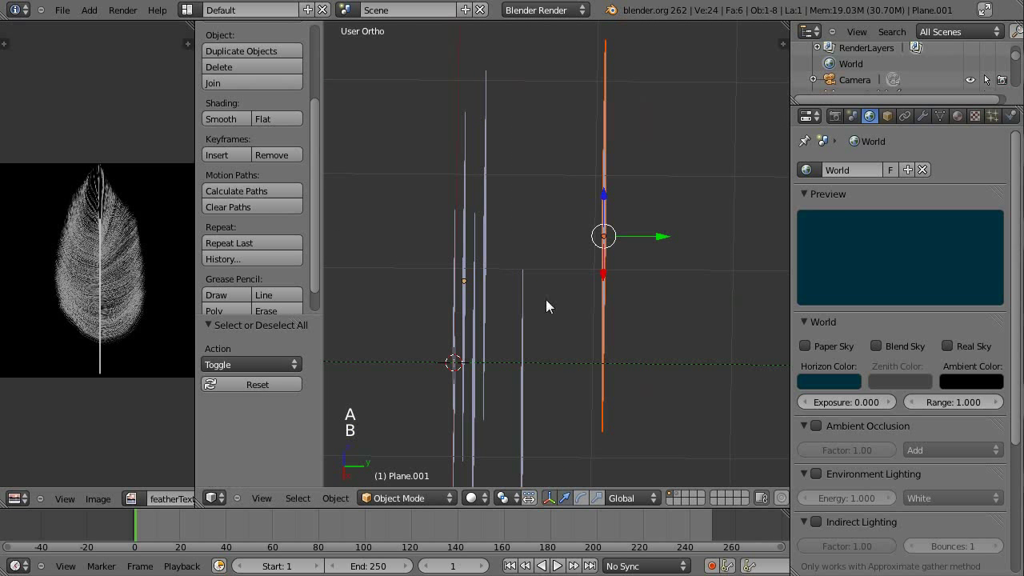
key("b")
left_click_drag(503, 311, 579, 328)
- Move the last remaining distant plane about 0.51 units along −Y to join the closely spaced stack
key("a")
key("b")
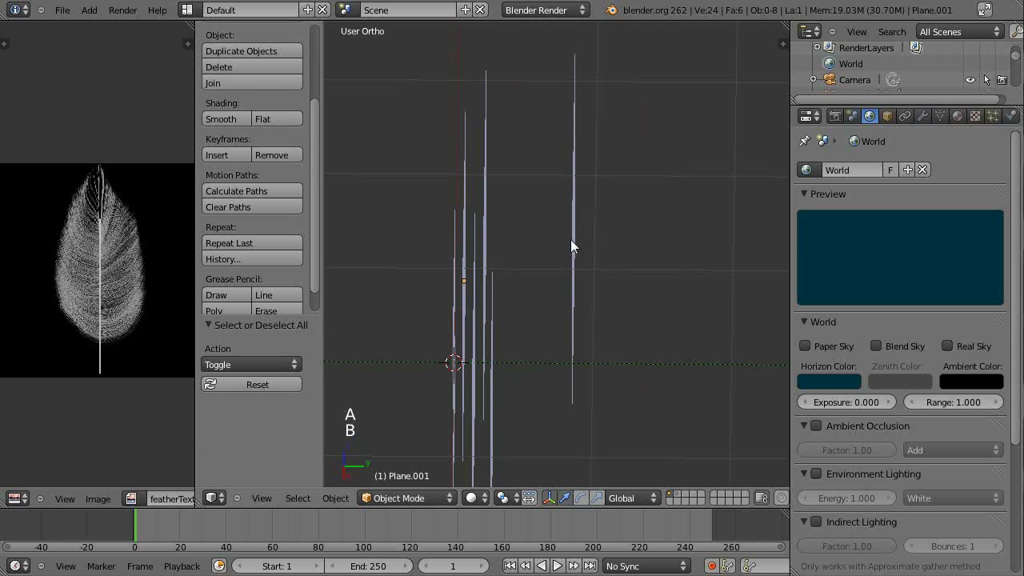
right_click(571, 239)
left_click_drag(621, 236, 552, 258)
- Render the six closely spaced planes and inspect how the transparent feathers overlap
middle_click_drag(552, 258, 624, 299)
scroll(624, 336, "down", 2)
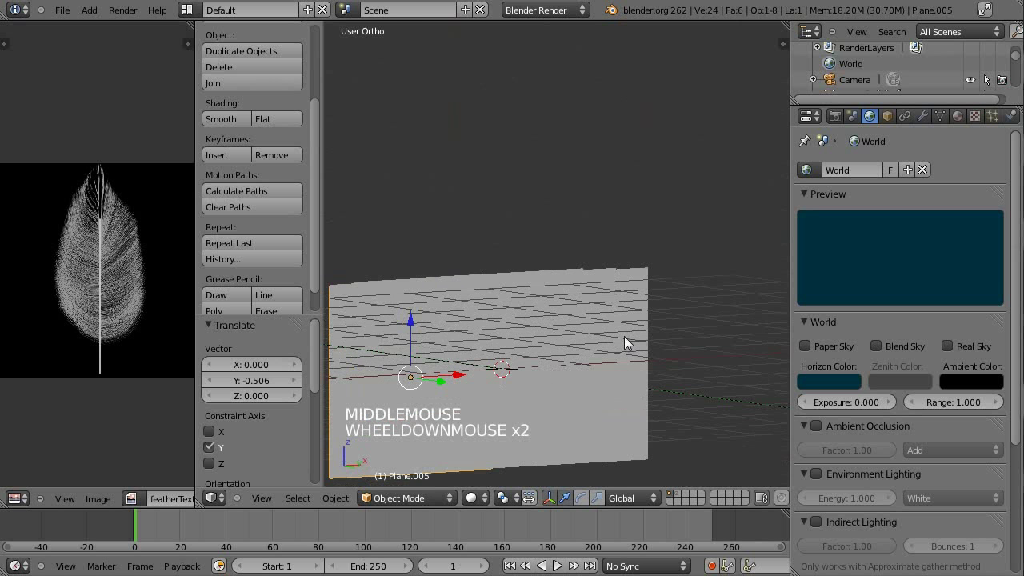
key("F12")
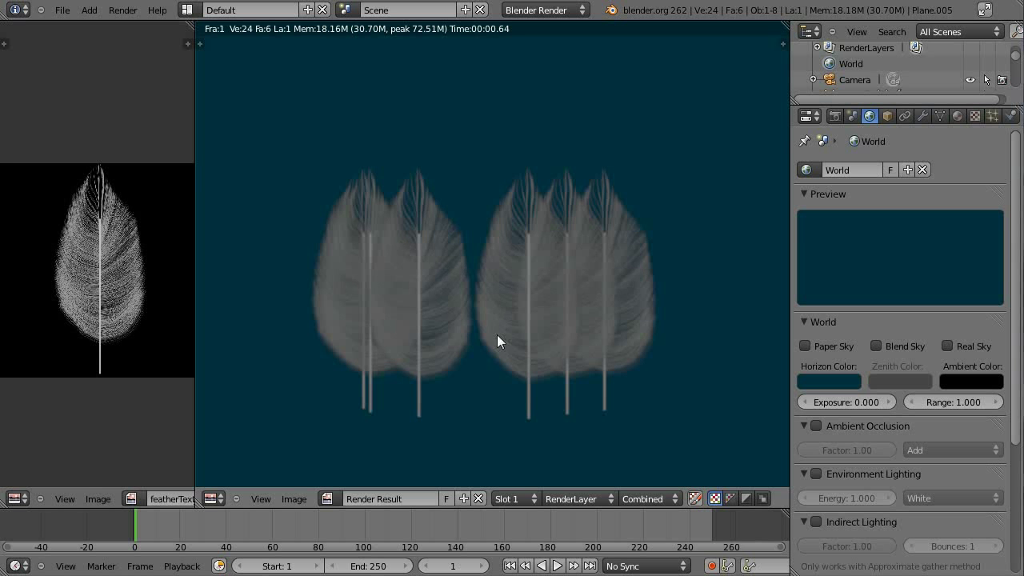
scroll(496, 342, "down", 3, "shift")
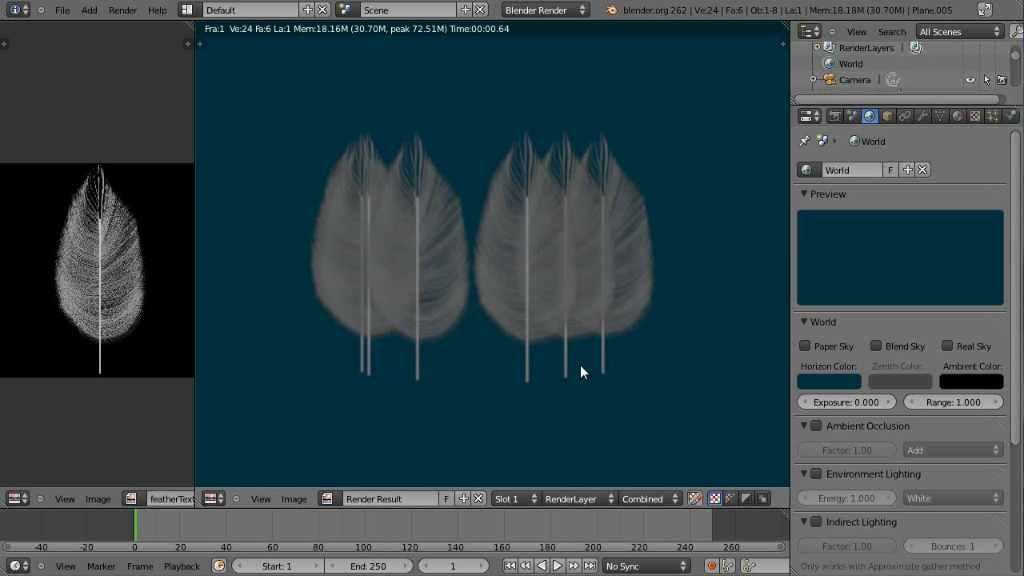